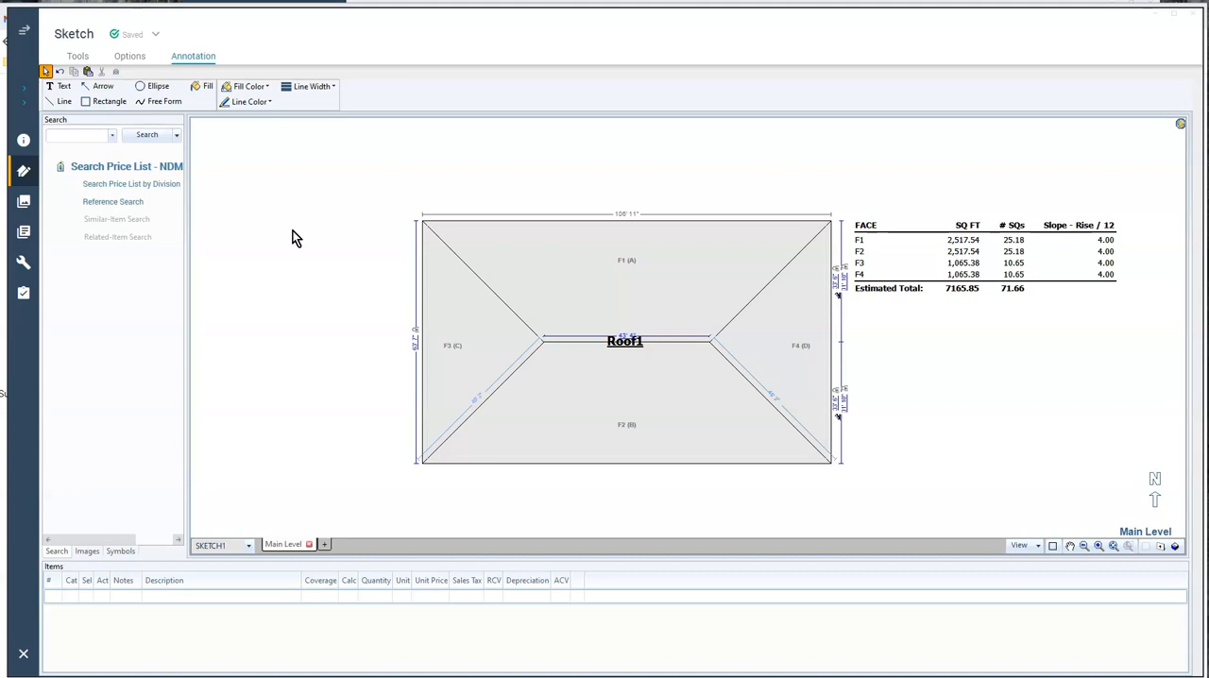
Load the 10X10 template and place one test square on roof face F1 and another on F2
left_click(132, 59)
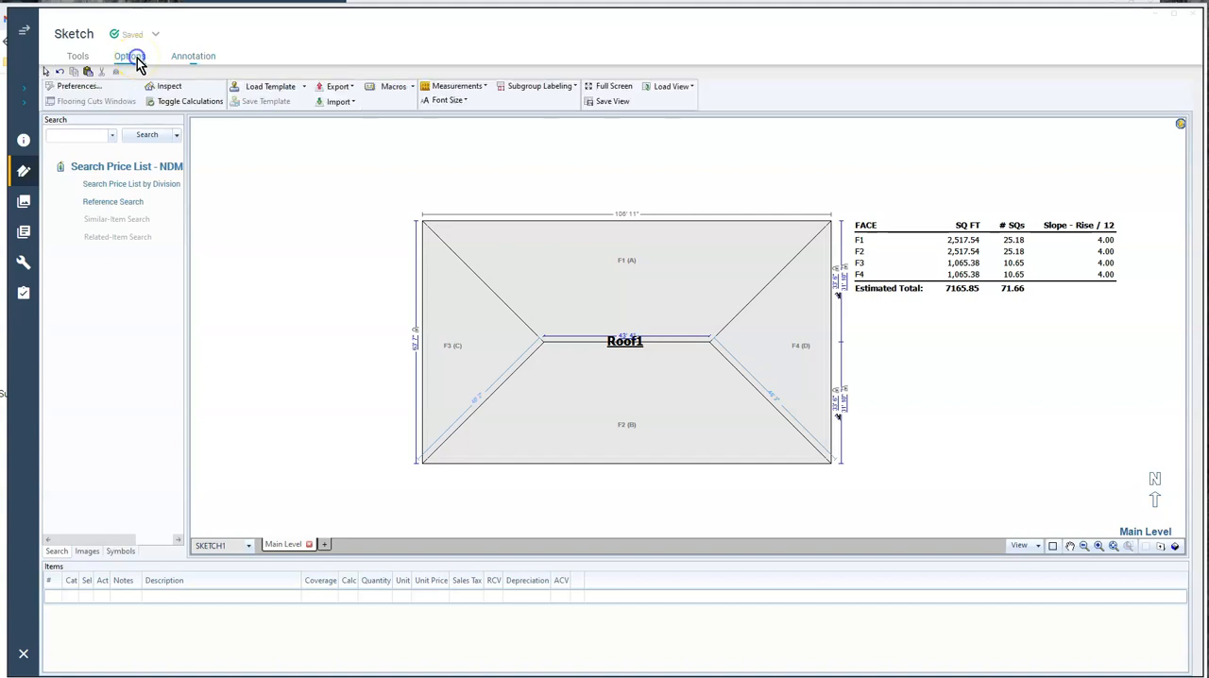
left_click(272, 91)
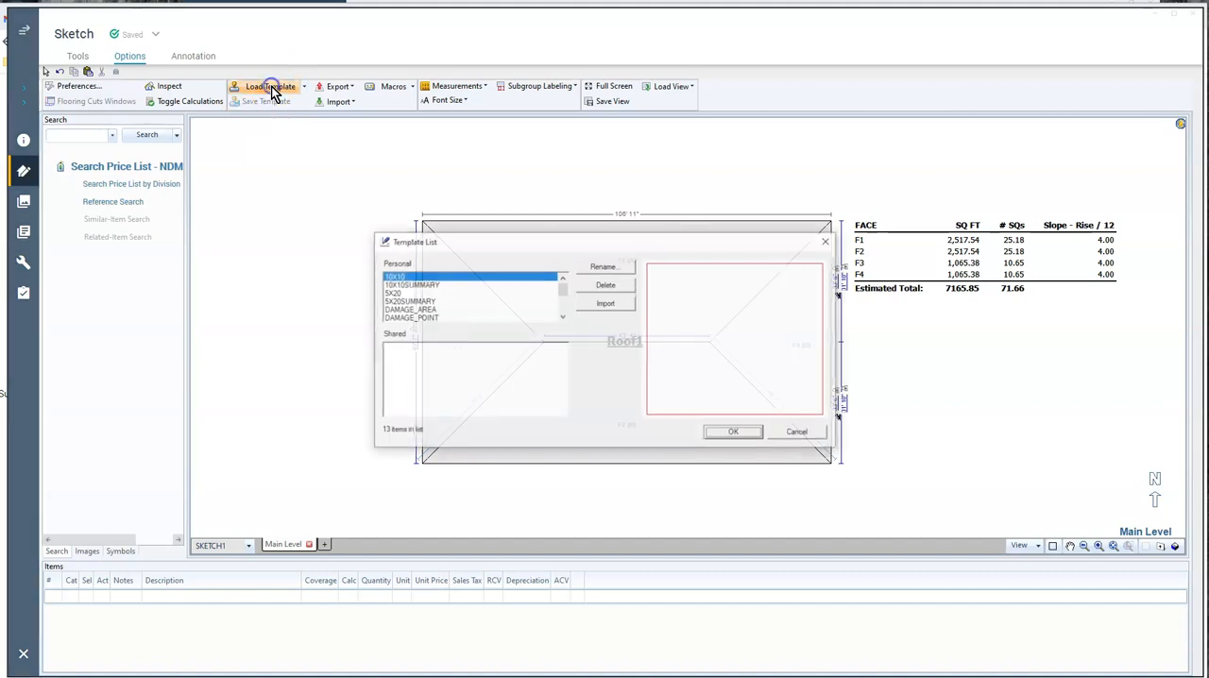
left_click(396, 277)
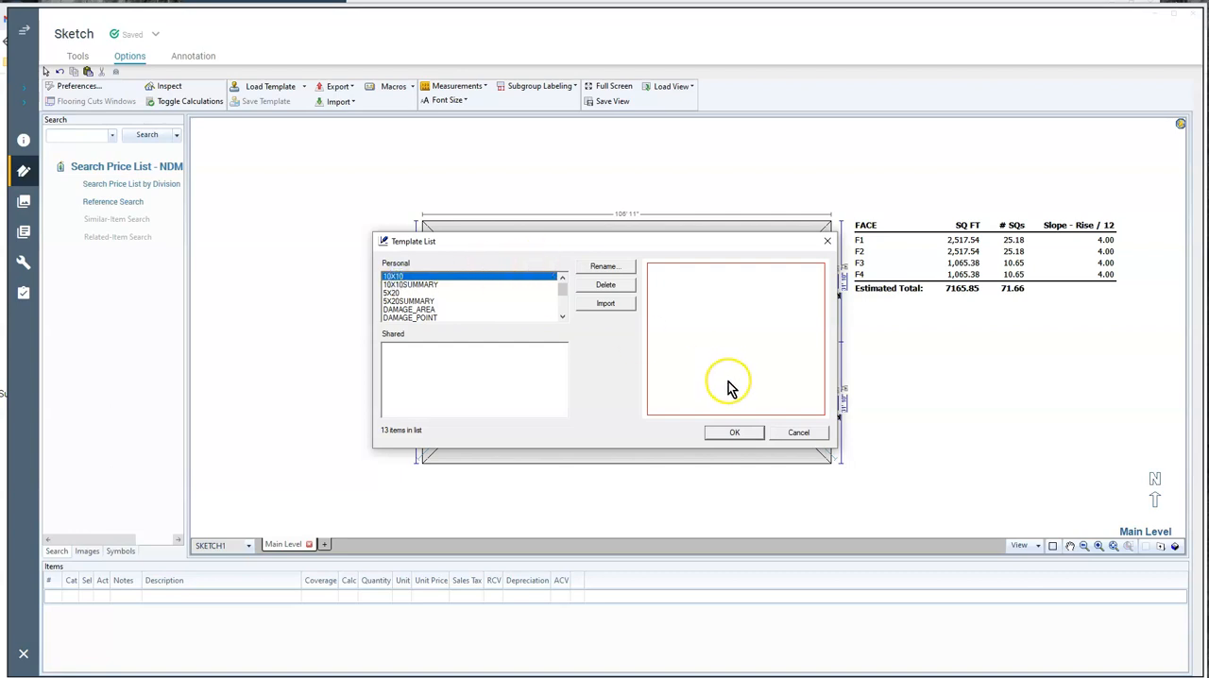
left_click(733, 433)
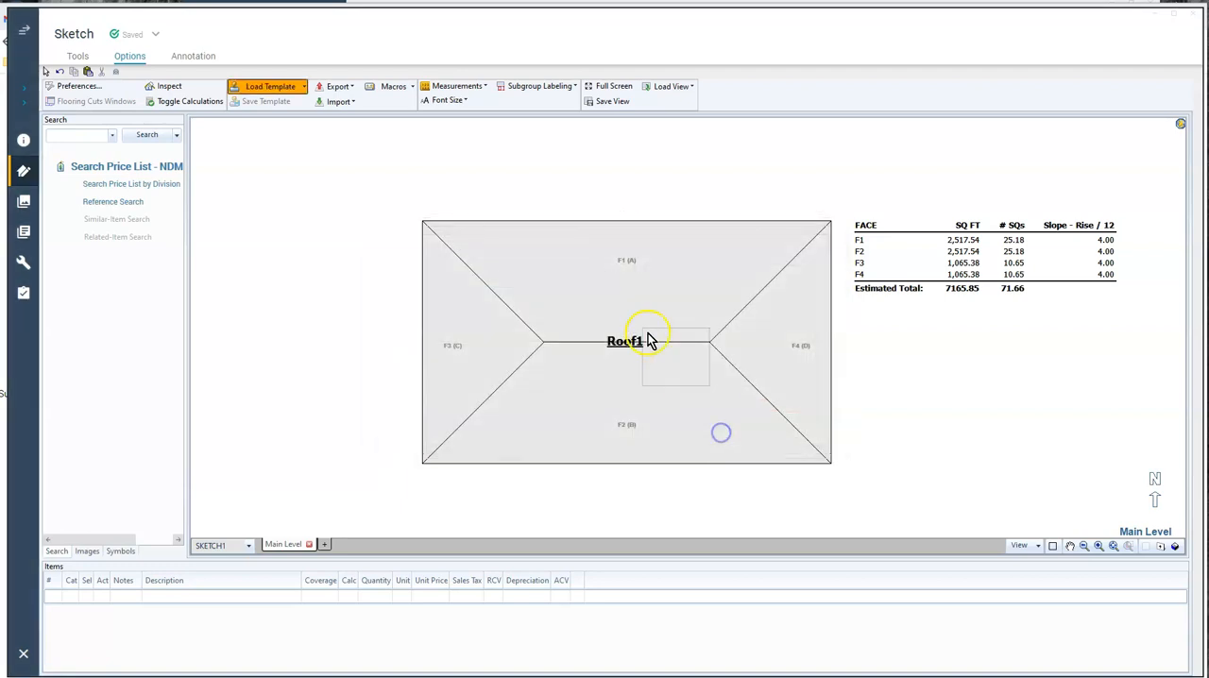
left_click(541, 260)
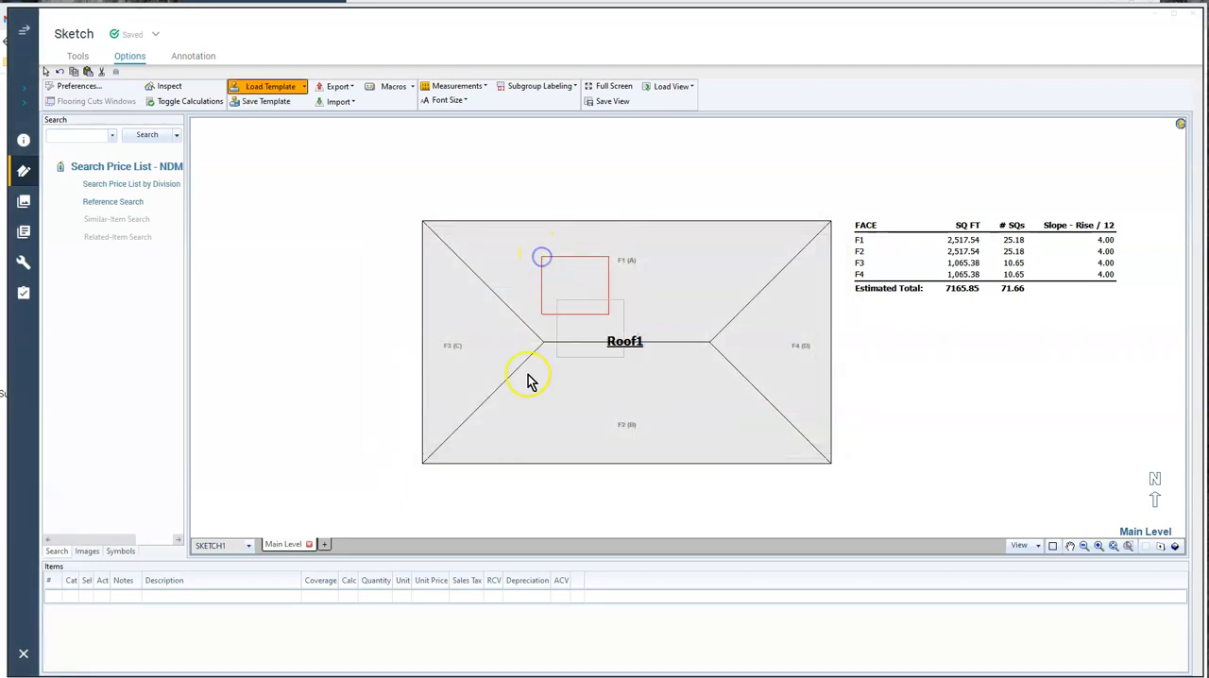
left_click(517, 437)
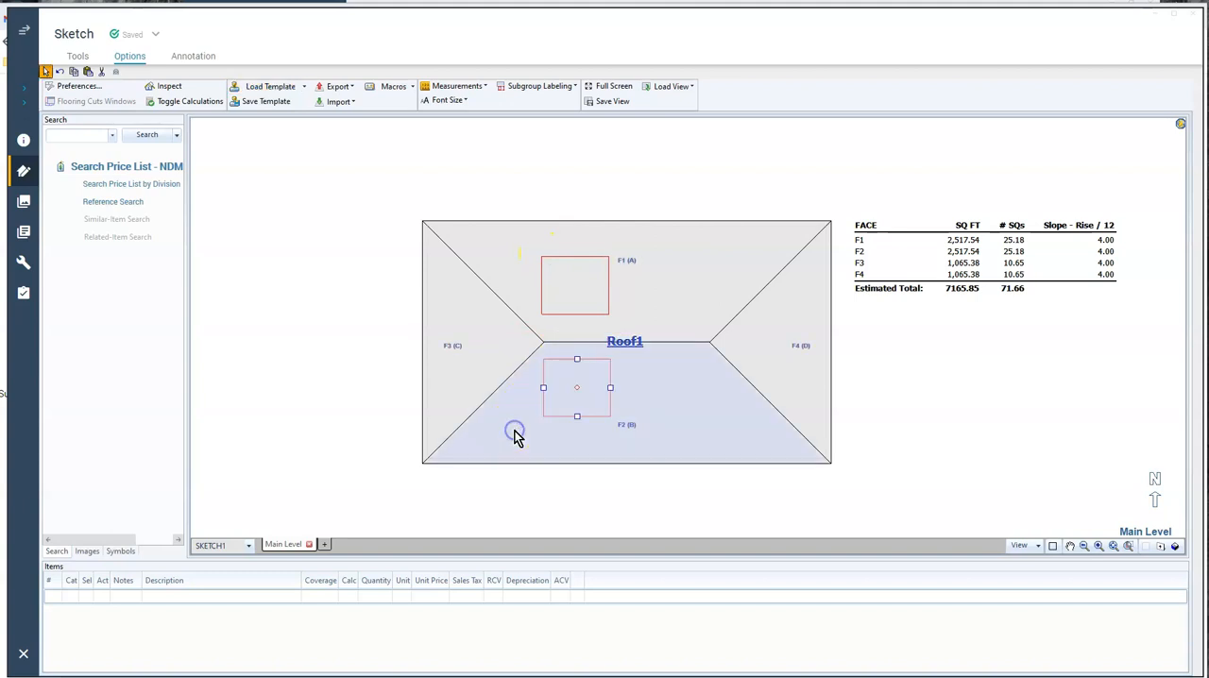
Load the 5X20 template and place one test rectangle on roof face F3 and another on F4, aligned with the hip lines
left_click(275, 93)
left_click(390, 294)
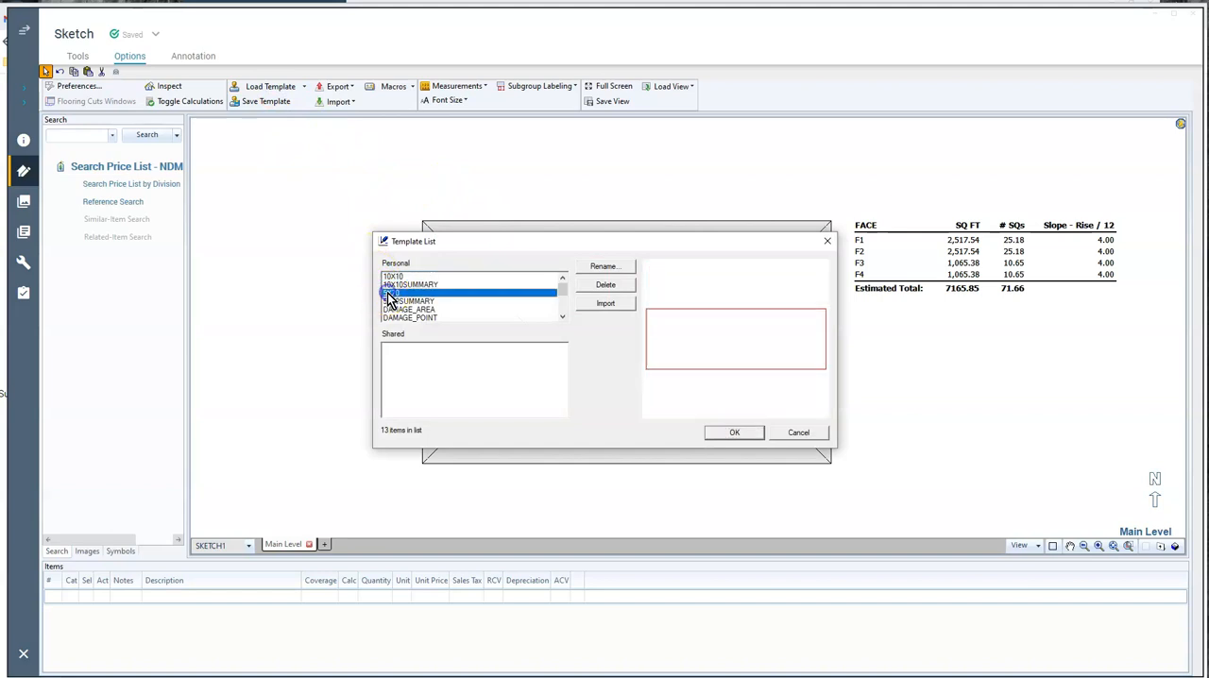
left_click(727, 435)
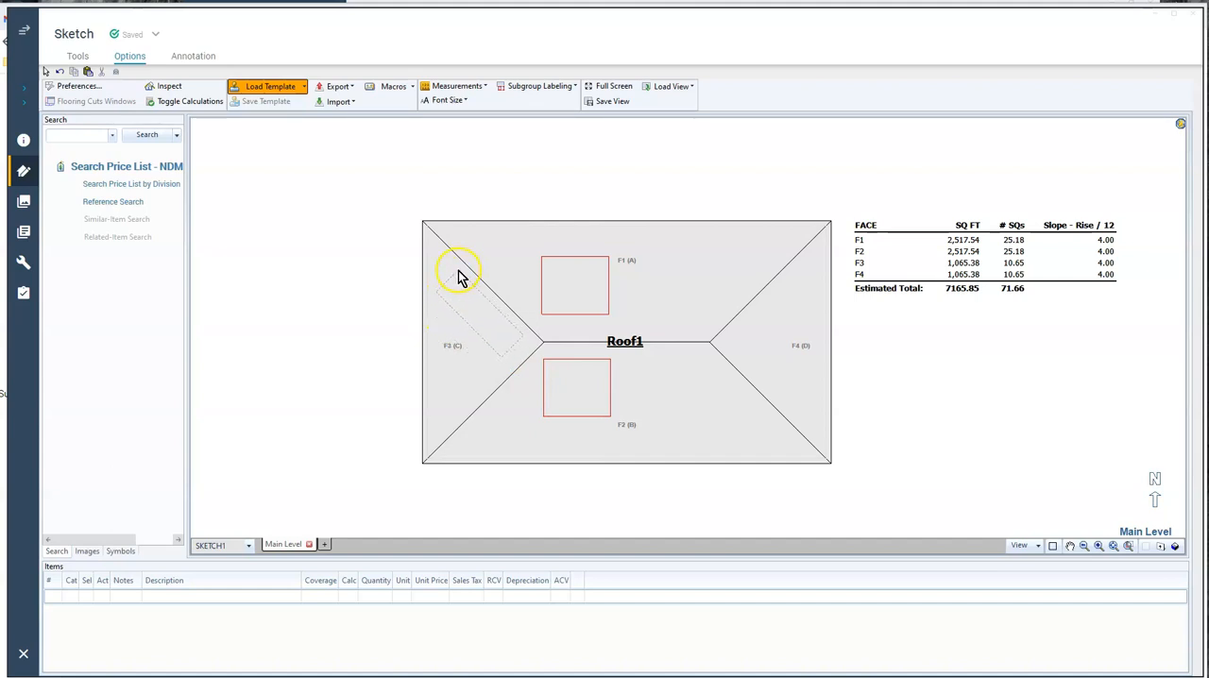
left_click(458, 270)
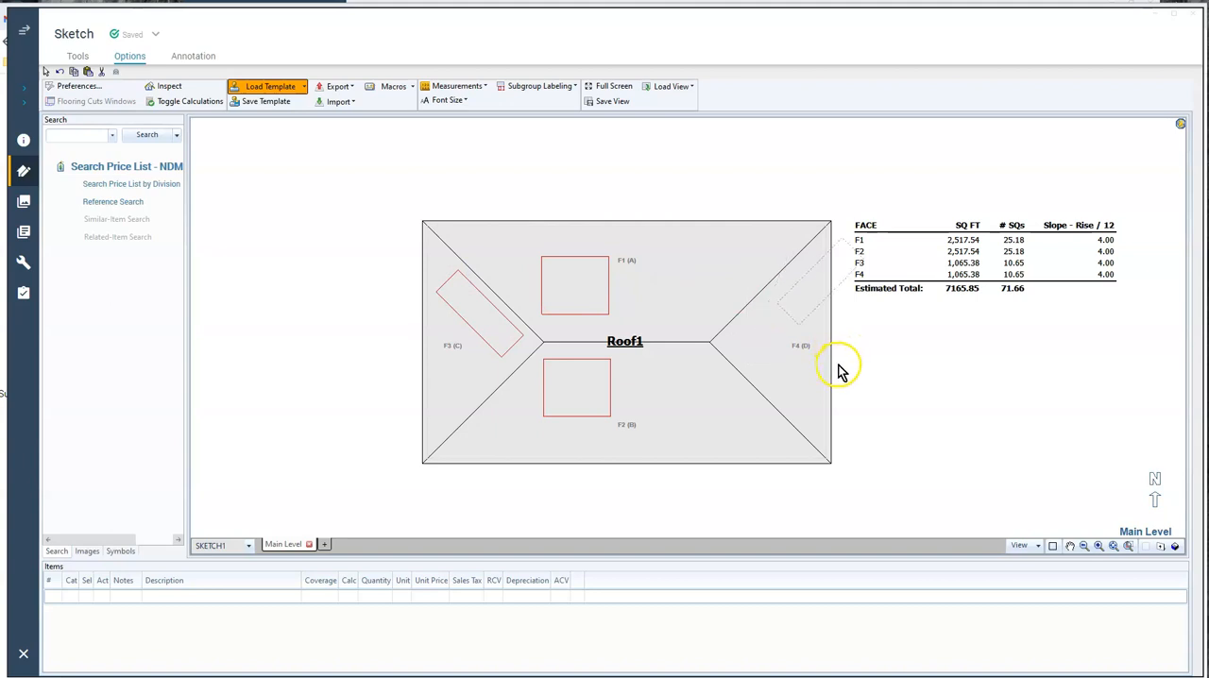
left_click(793, 400)
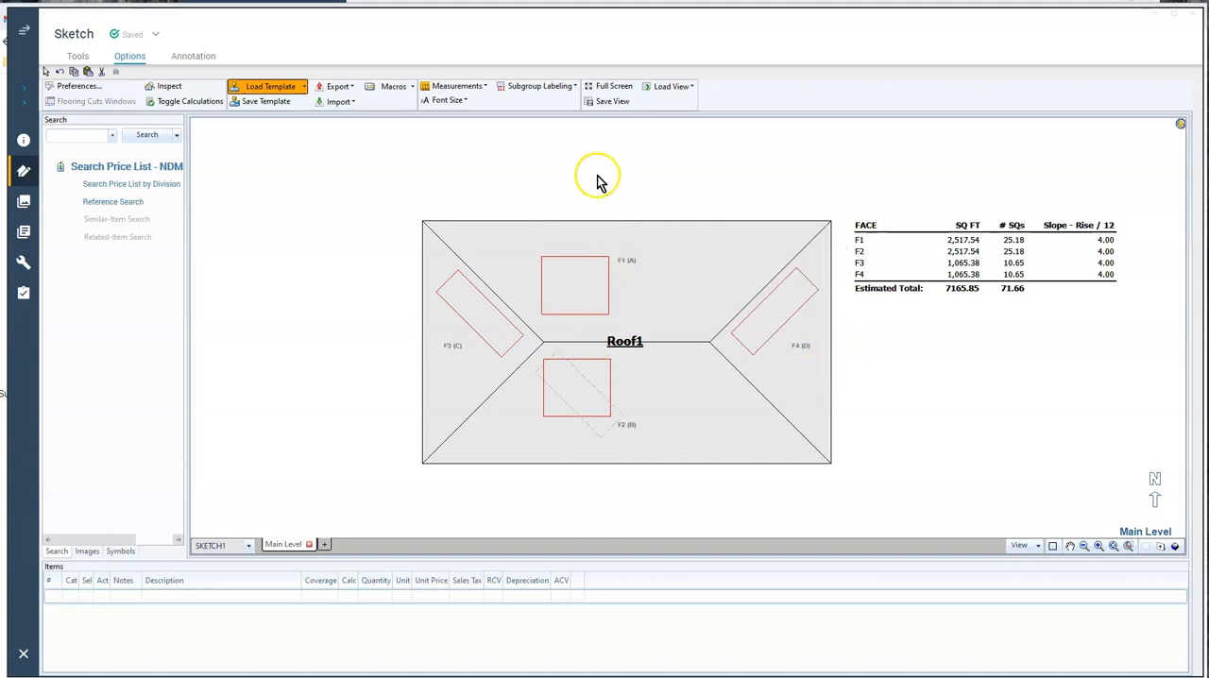
right_click(338, 229)
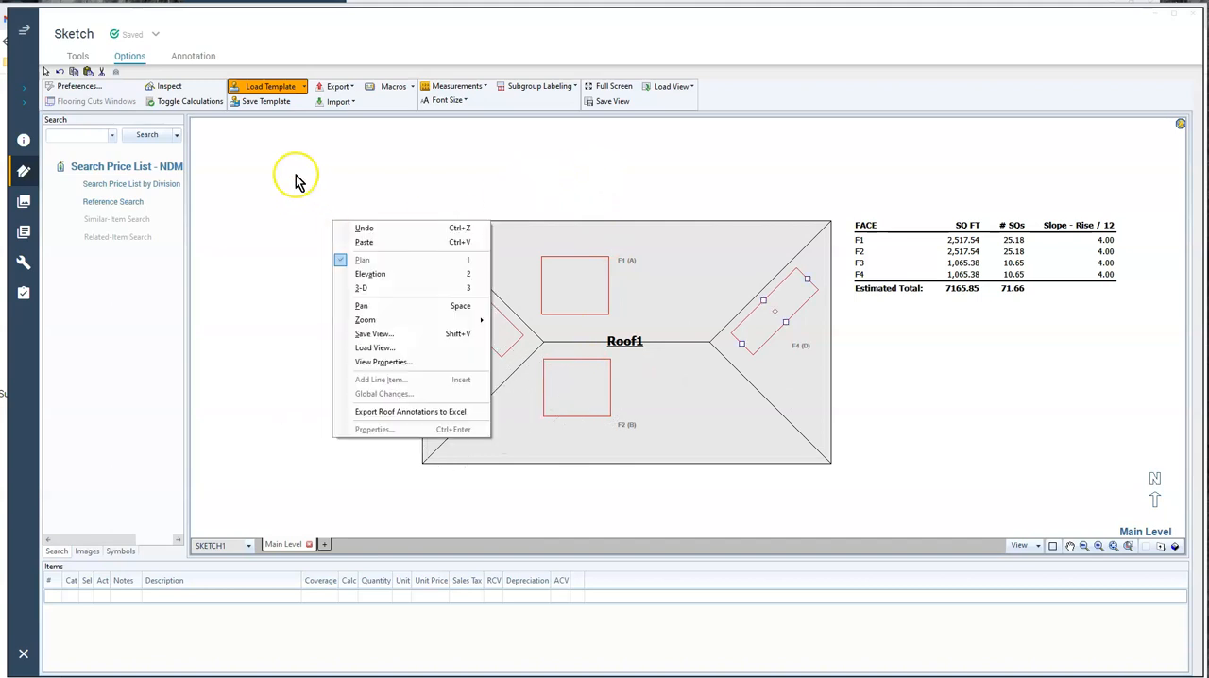
Load the 10X10SUMMARY template and place its text at the upper edge of roof face F1, outside the test square
left_click(272, 88)
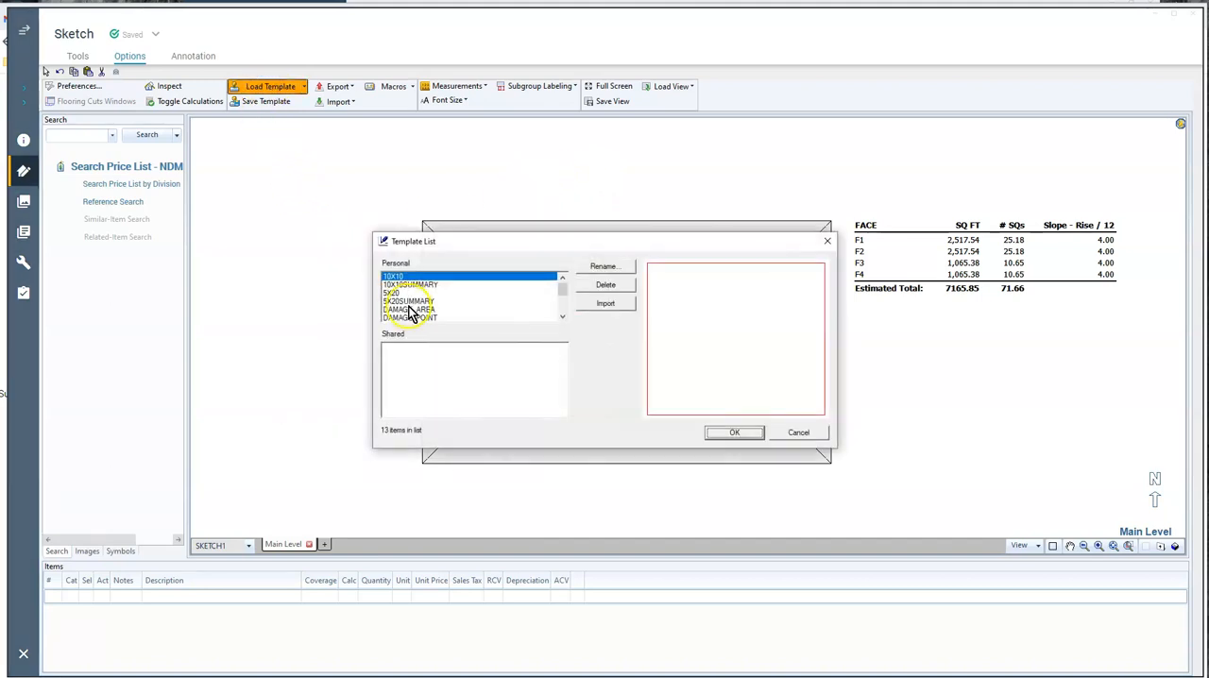
double_click(408, 283)
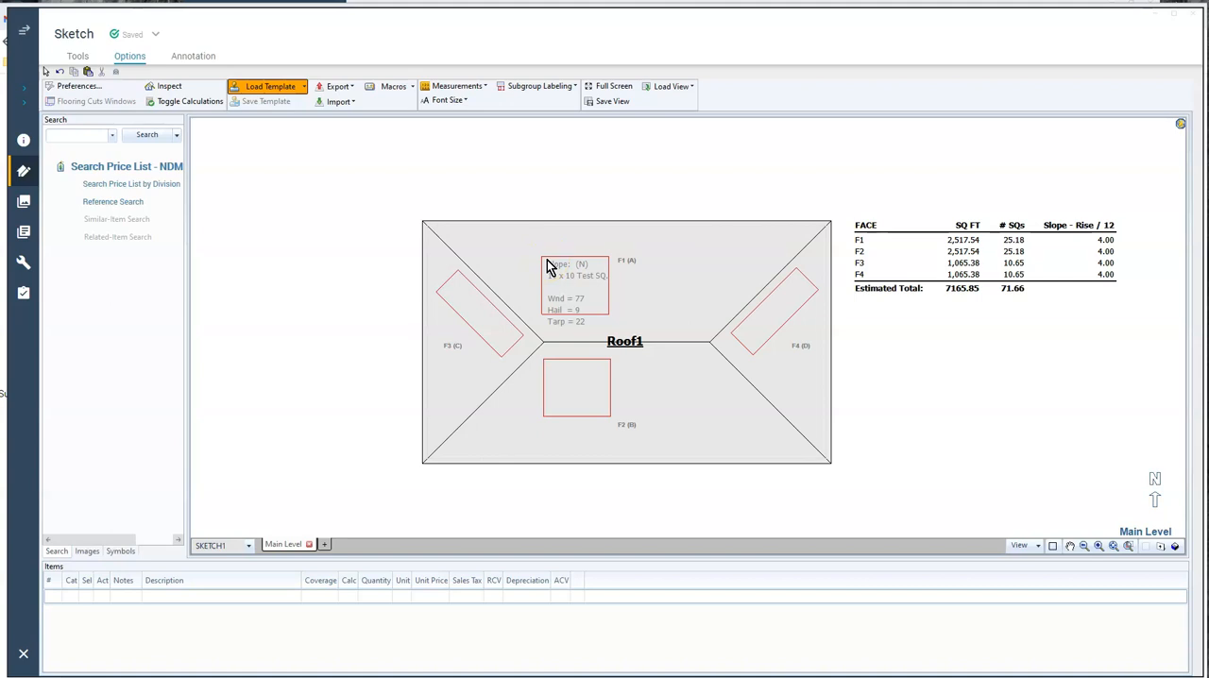
left_click(547, 267)
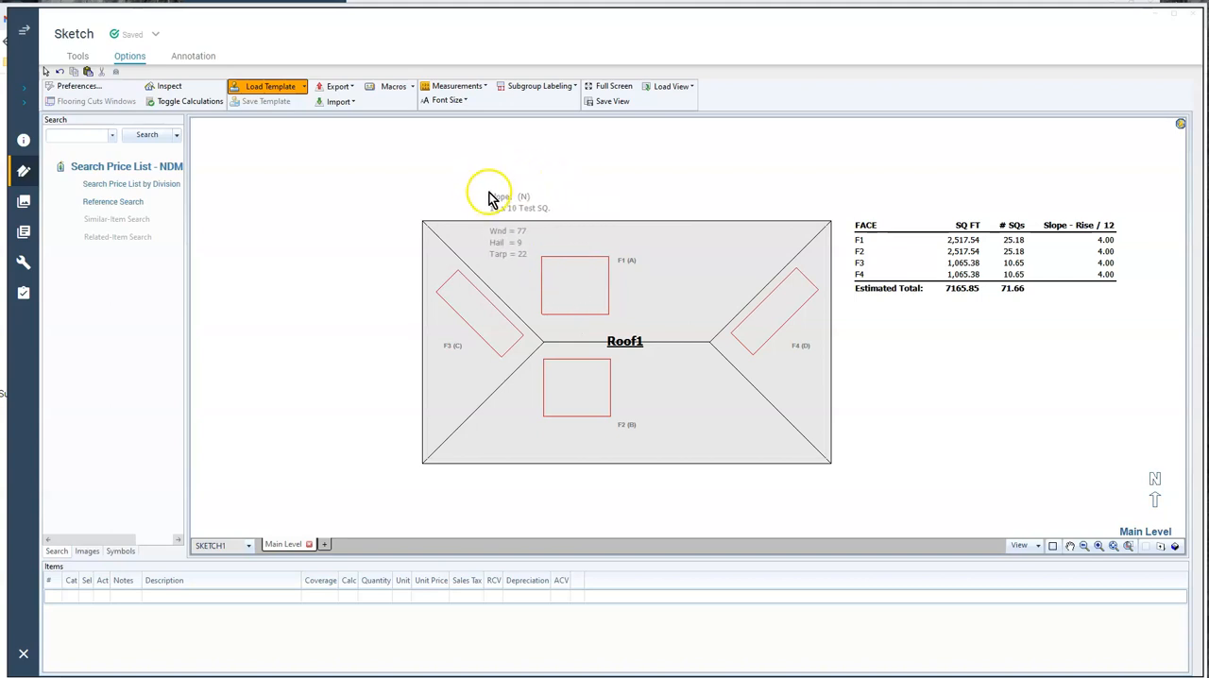
left_click(488, 192)
Enlarge the test square on roof face F1 by widening it and extending its lower edge toward the ridge
left_click(569, 280)
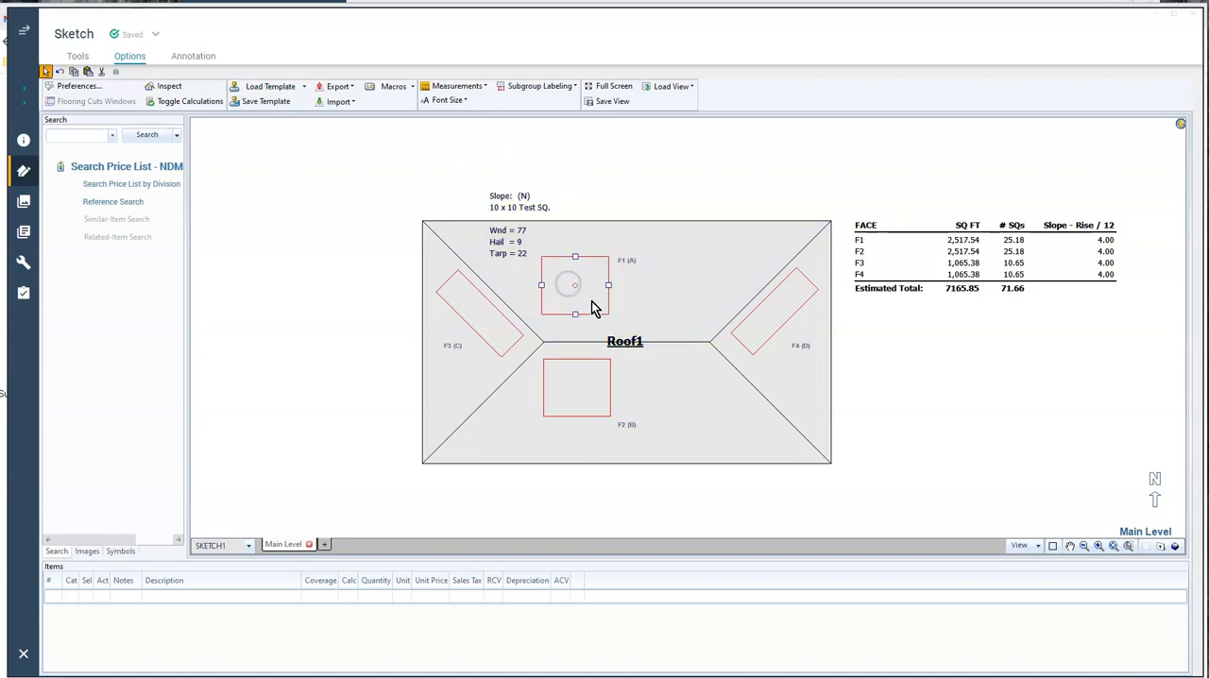
left_click_drag(611, 285, 636, 284)
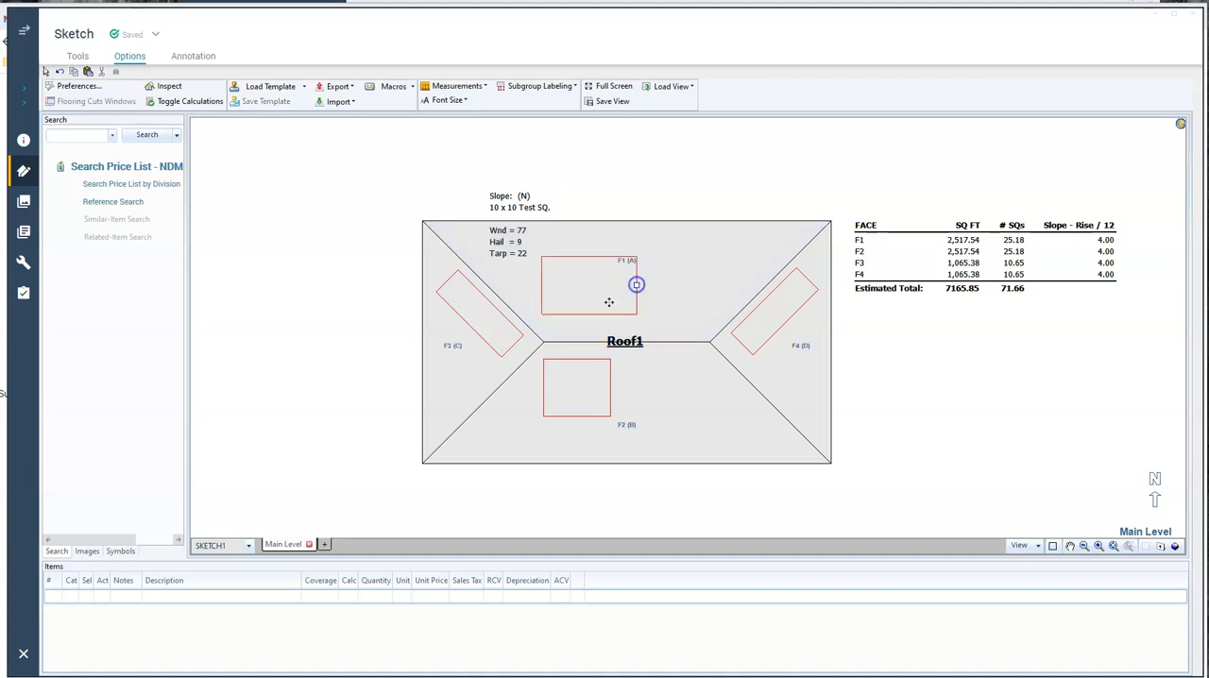
left_click(584, 321)
left_click(595, 292)
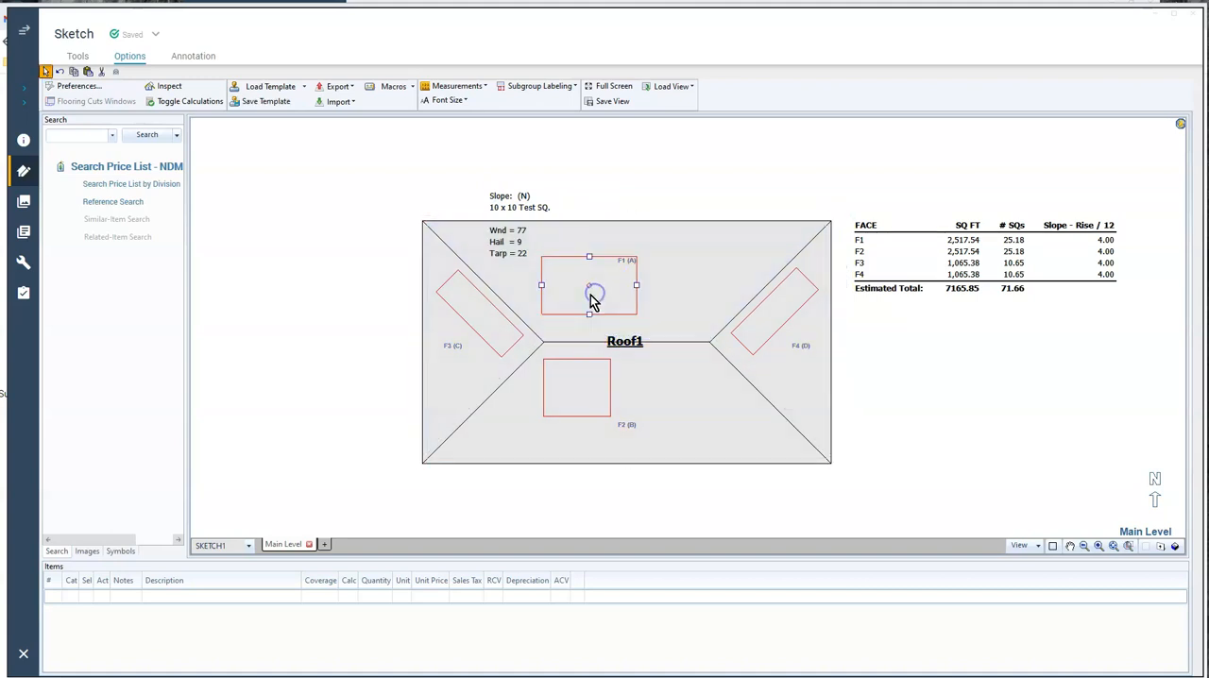
left_click_drag(590, 314, 586, 332)
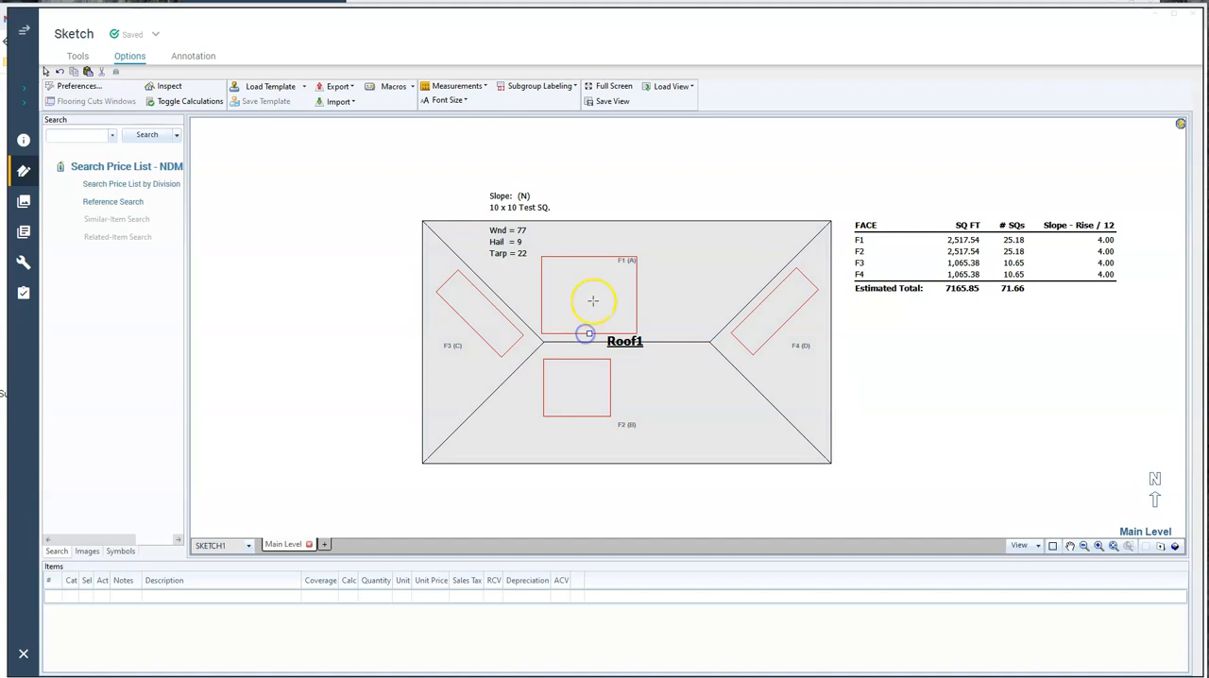
left_click(637, 310)
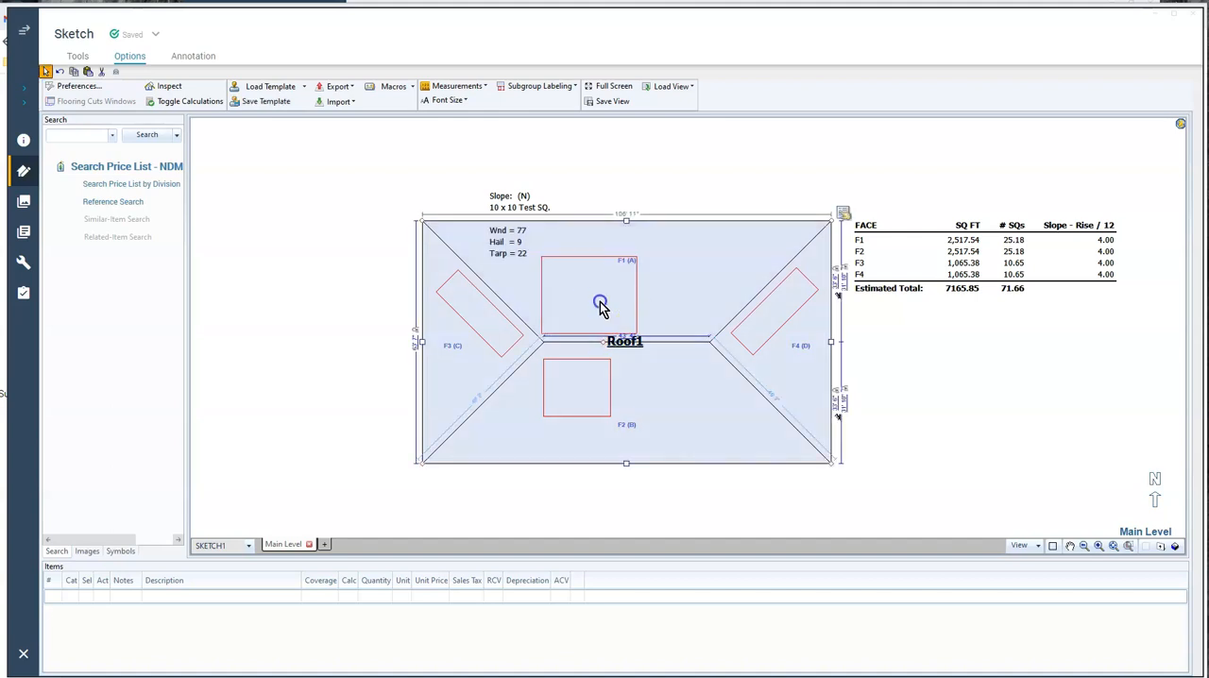
Save the enlarged F1 test square as template 10X10, replacing the existing template
left_click(601, 301)
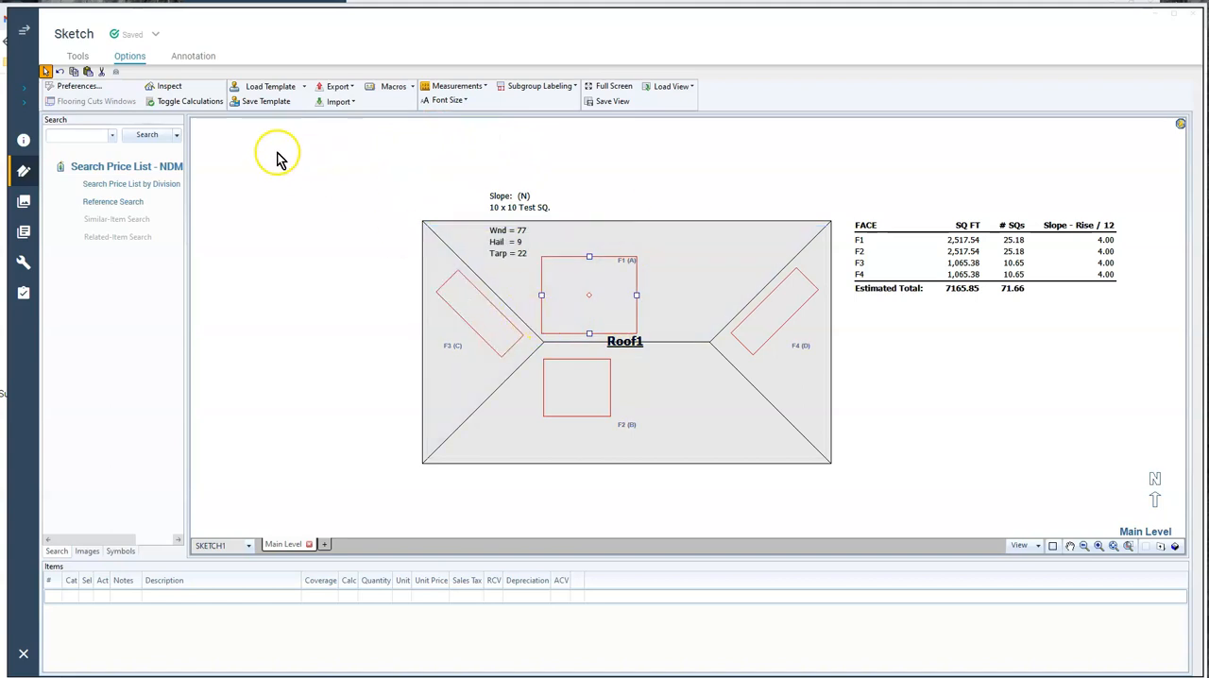
left_click(263, 103)
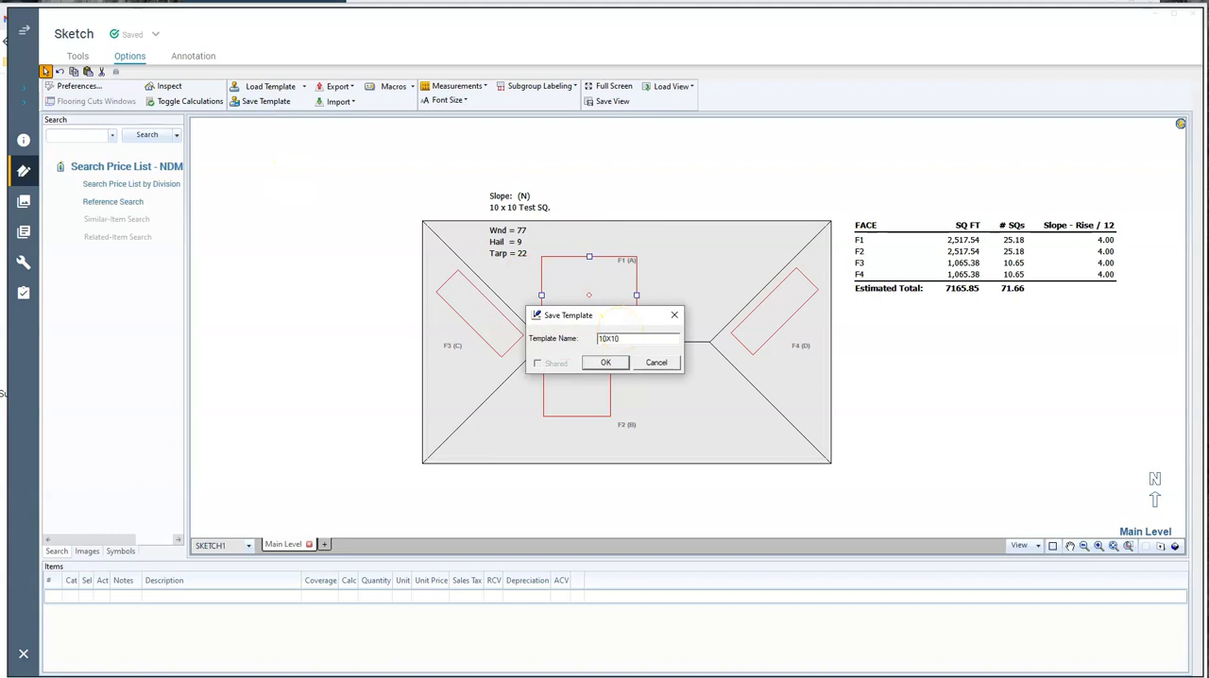
left_click(614, 366)
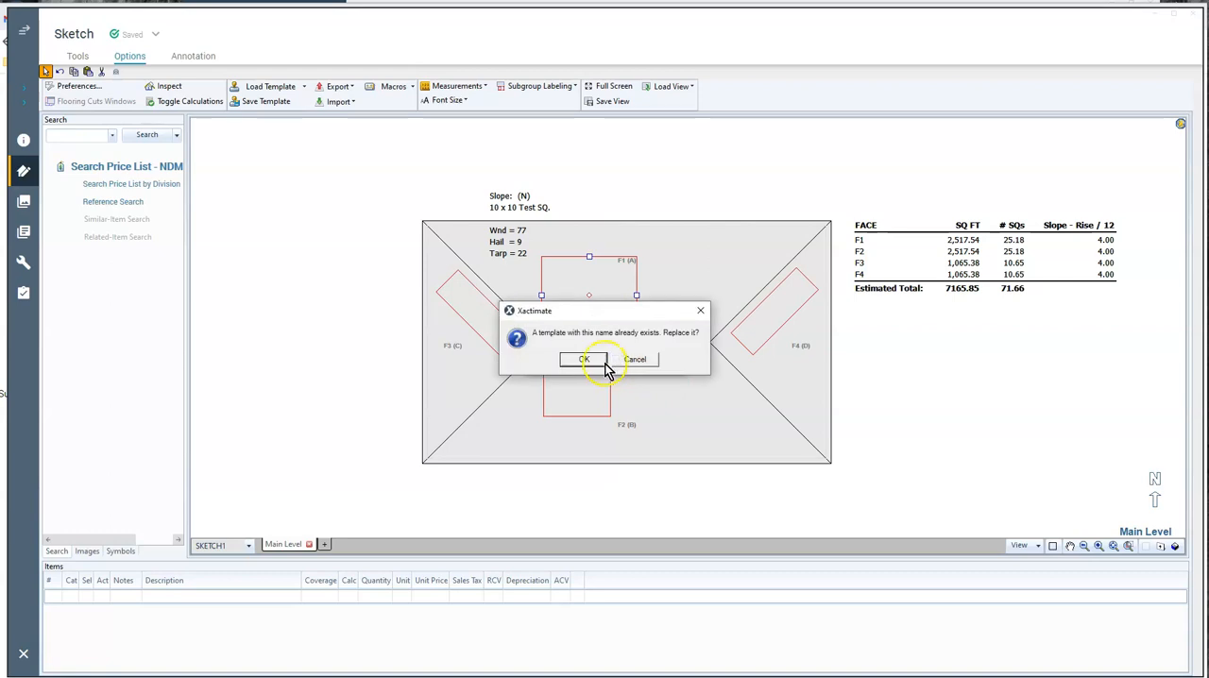
left_click(588, 361)
Delete the small test square on roof face F2 and put a copy of the enlarged F1 square in its place
left_click(577, 382)
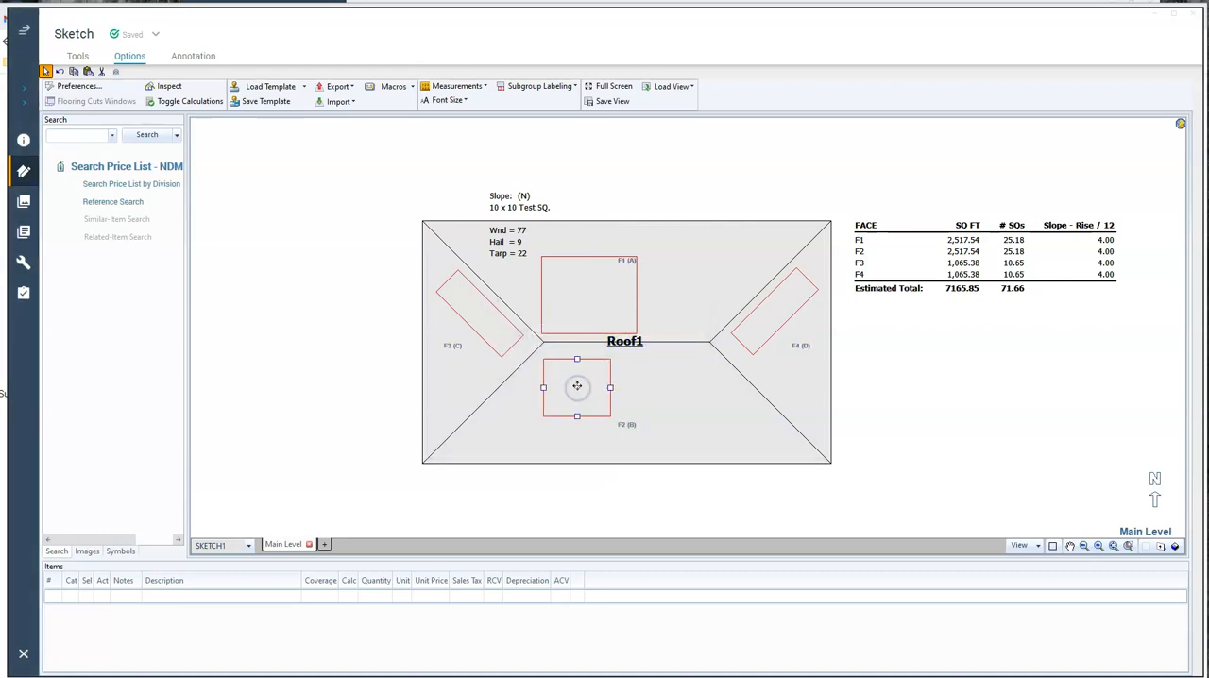
key("Delete")
left_click(591, 293)
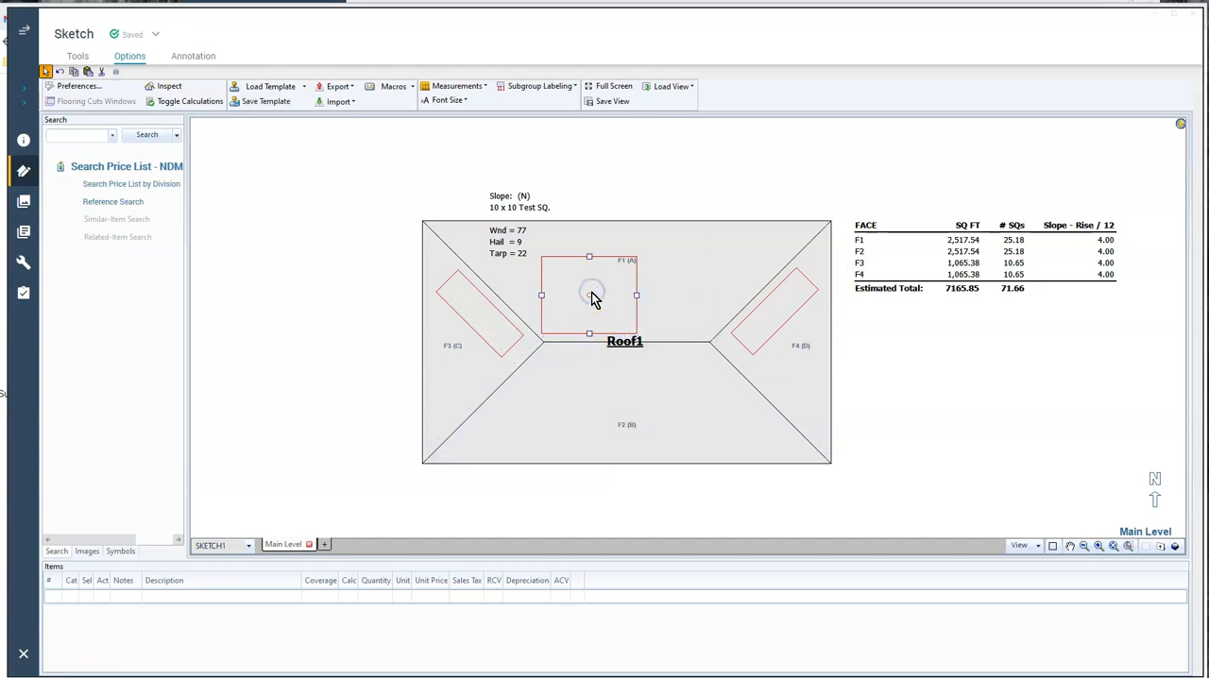
key("ctrl+c")
key("ctrl+v")
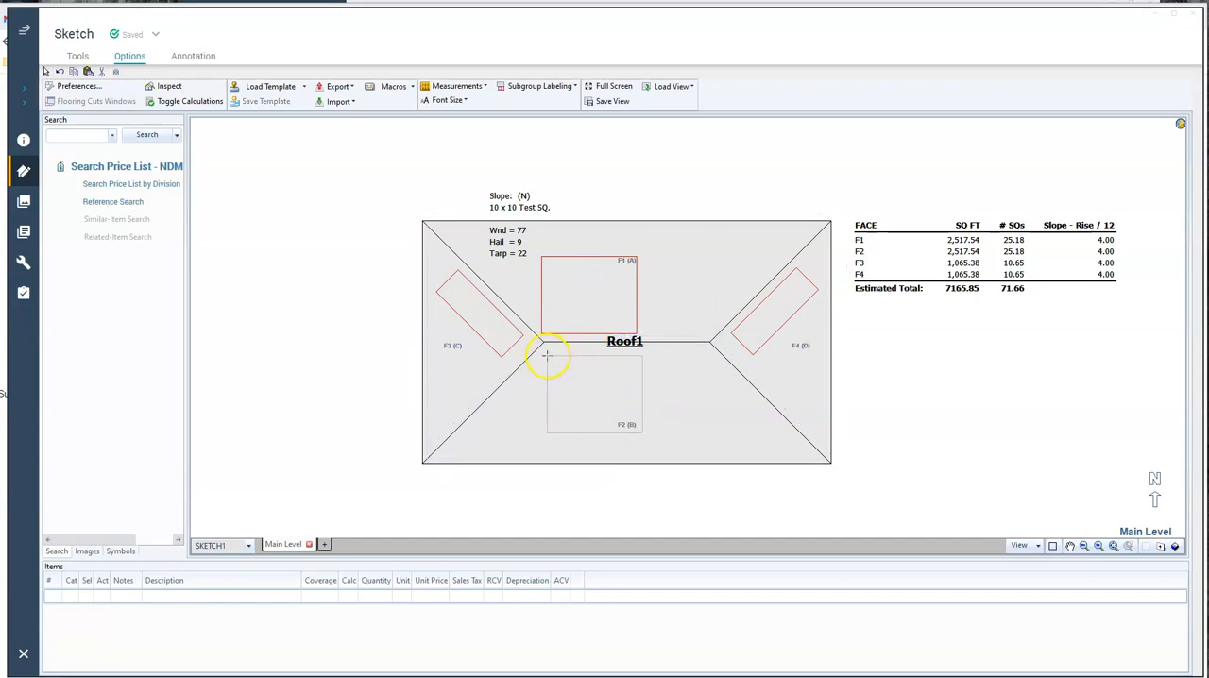
left_click(544, 353)
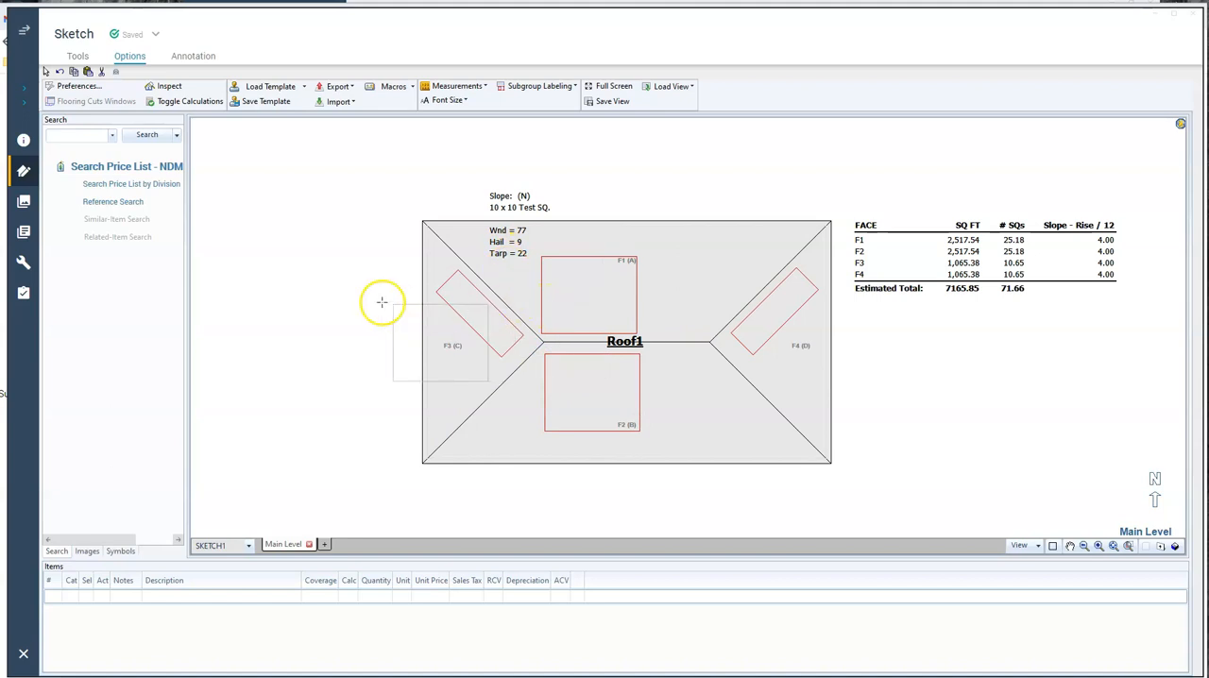
right_click(343, 288)
Move the 10 x 10 summary text inside the F1 test square and paste a copy inside the F2 square
left_click_drag(493, 196, 541, 258)
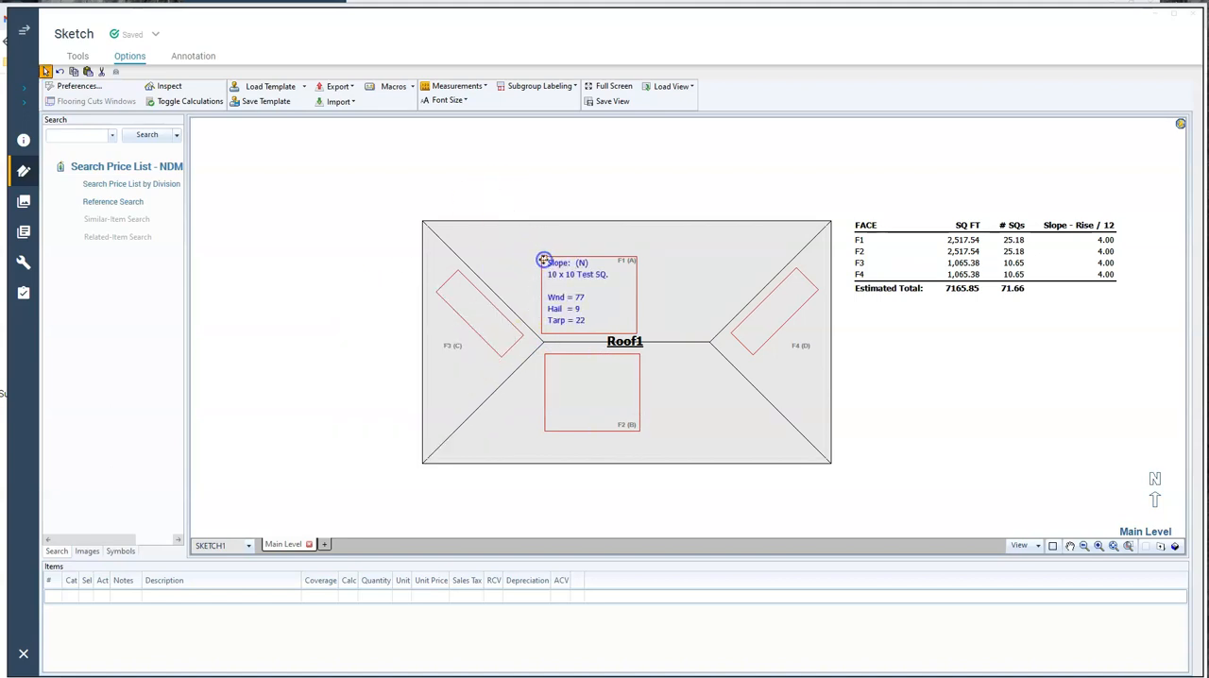
left_click(556, 366)
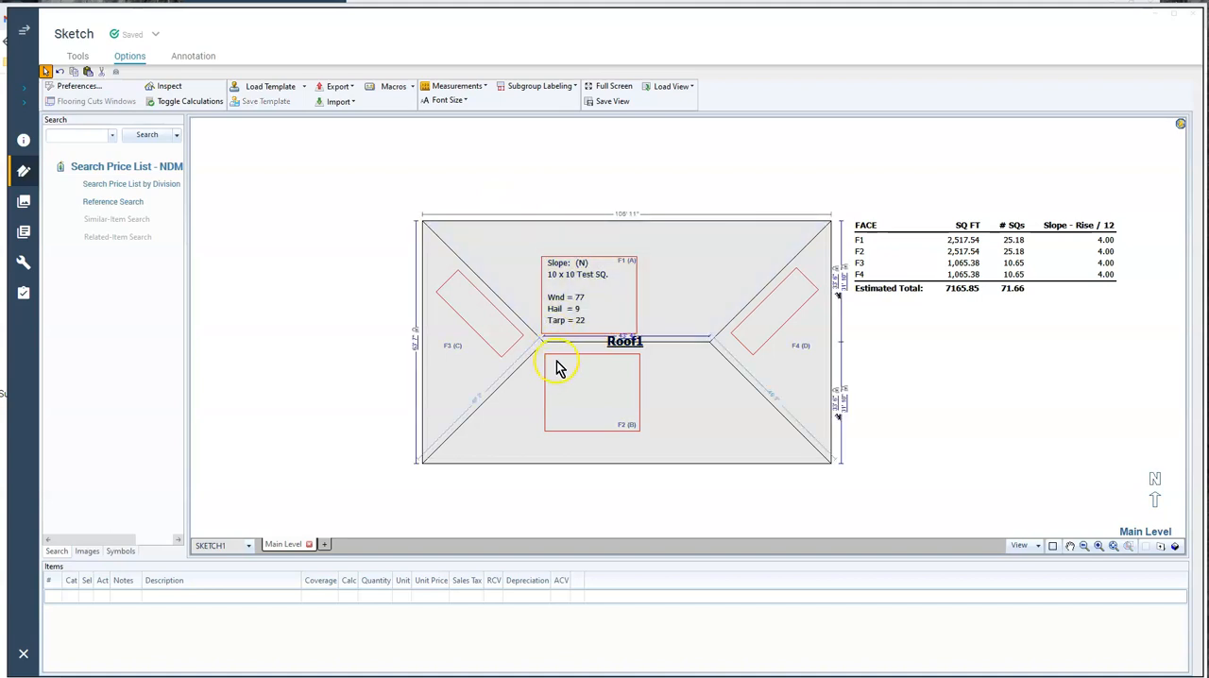
key("ctrl+v")
left_click(552, 358)
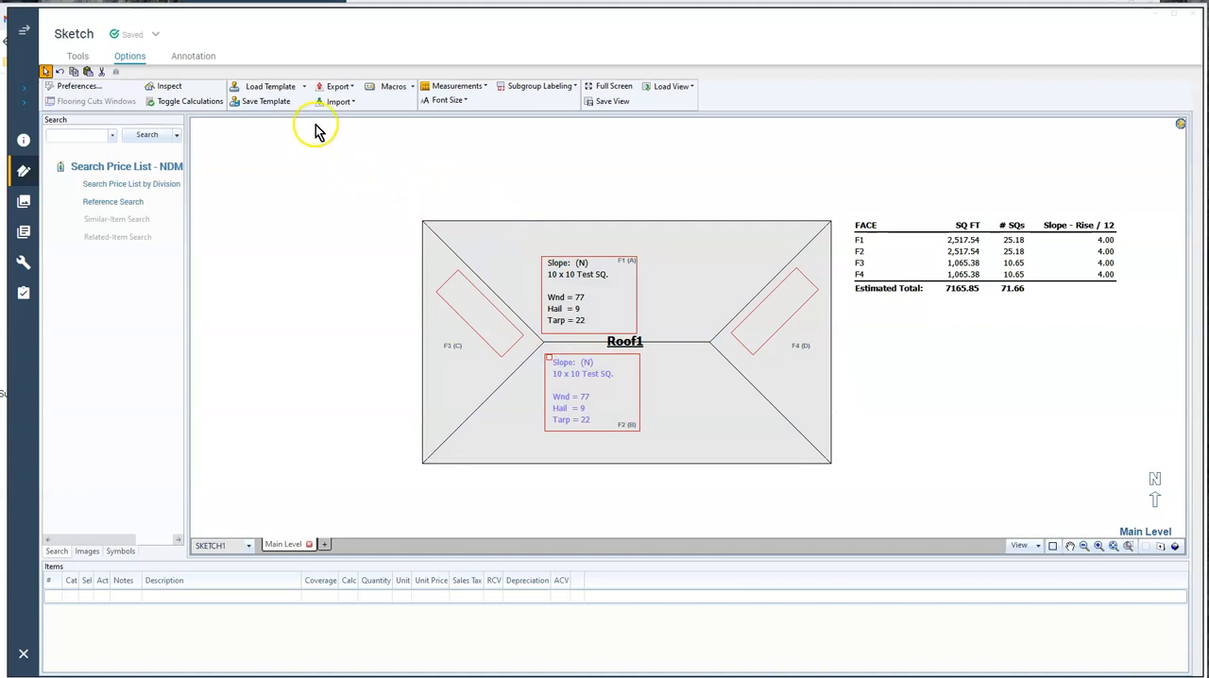
Load the 5X20SUMMARY template, place its text outside the roof beside F3, and paste a copy beside F4
left_click(279, 94)
left_click(396, 302)
double_click(397, 302)
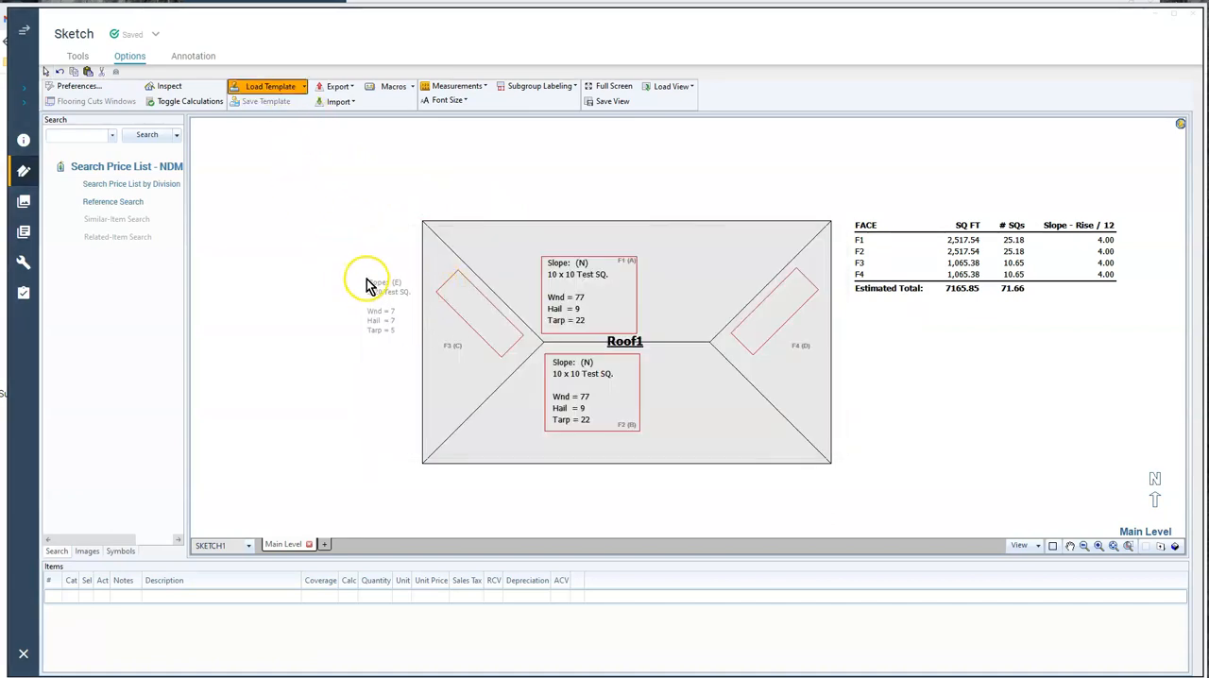
left_click(370, 281)
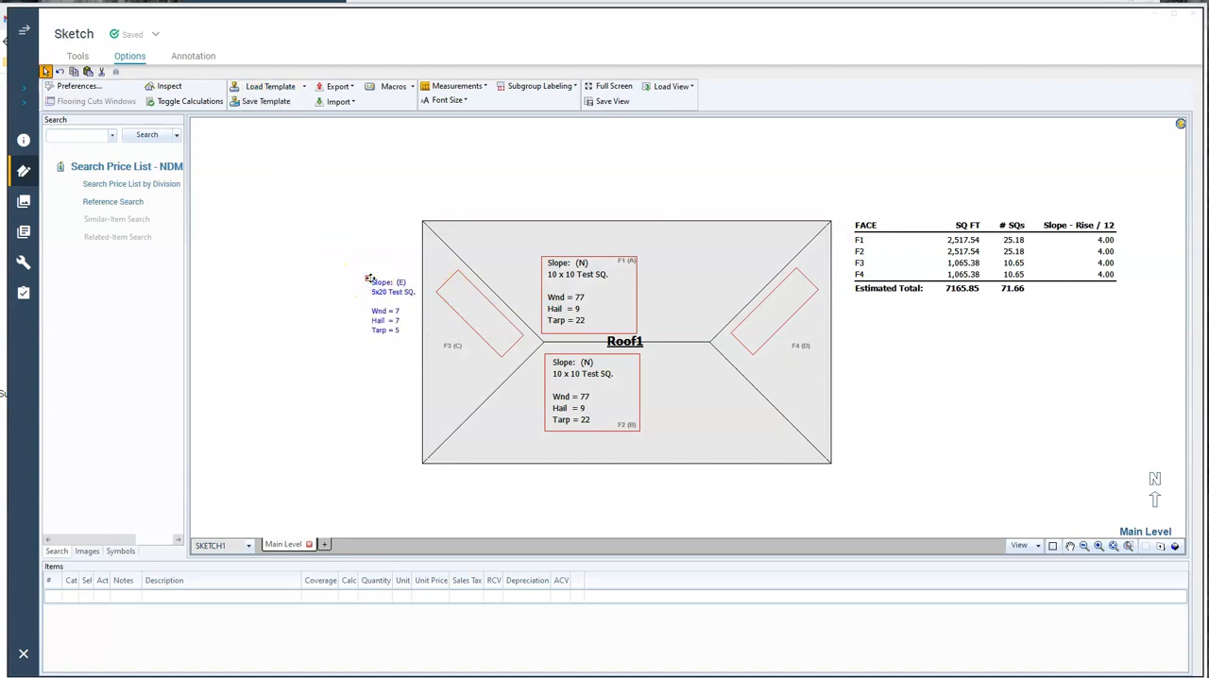
key("ctrl+c")
key("ctrl+v")
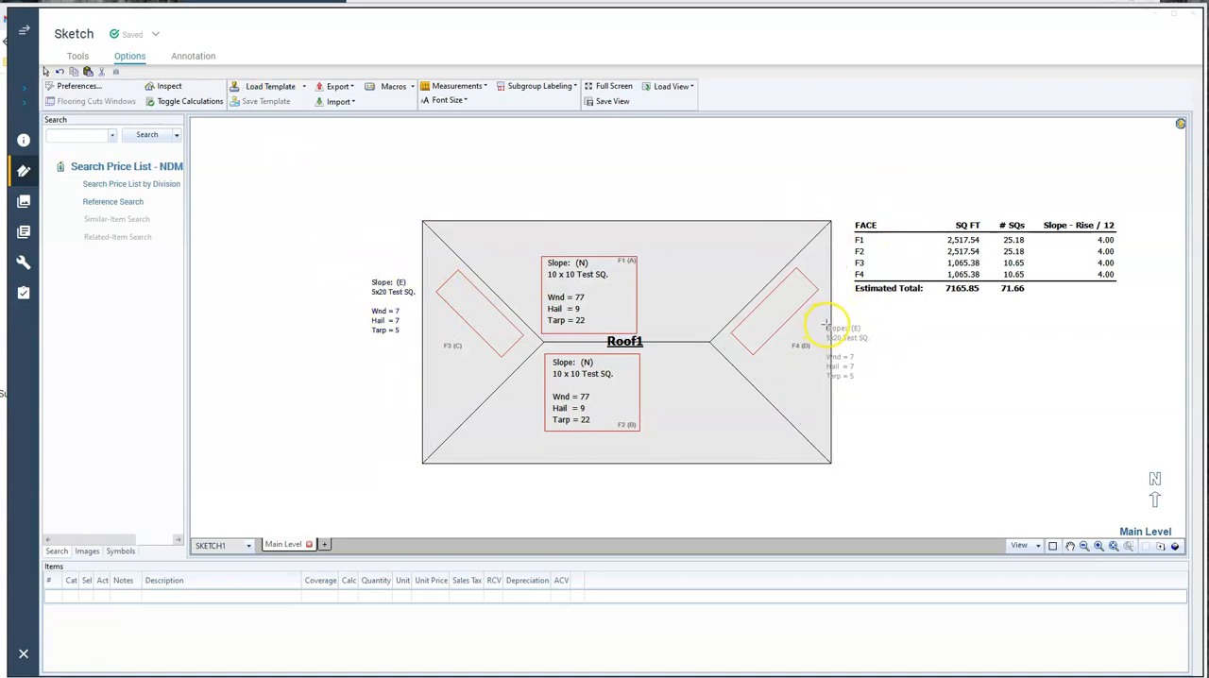
left_click(835, 318)
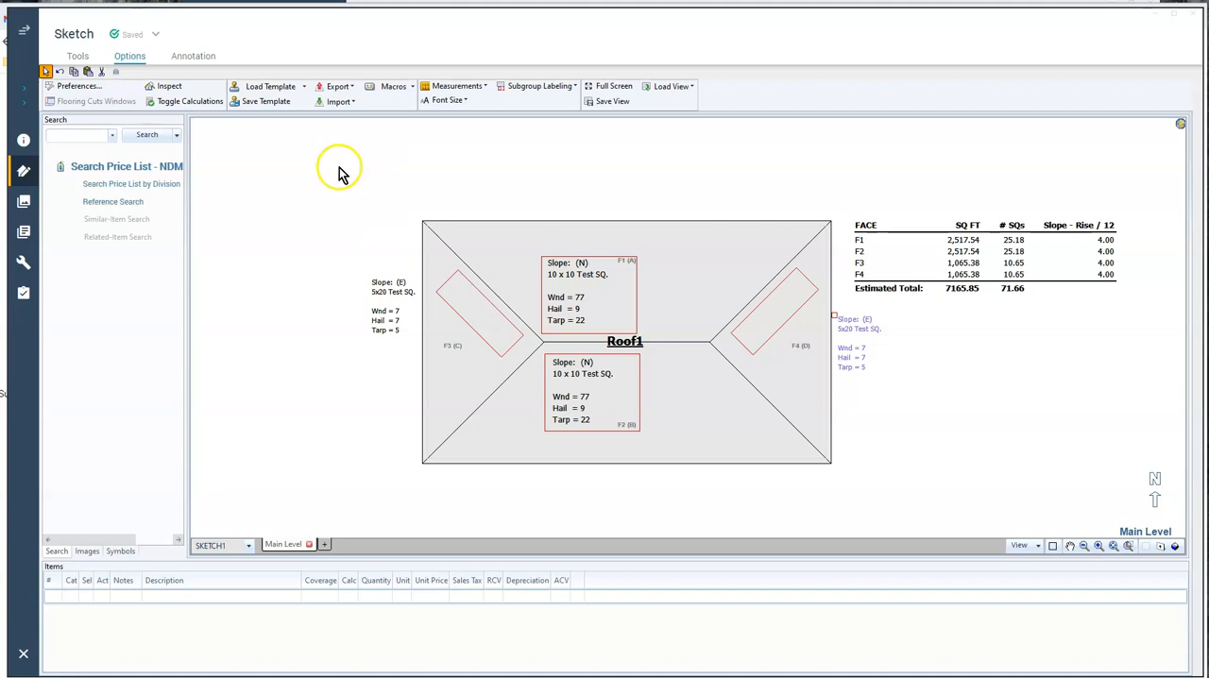
Set the annotation line color to Automatic
left_click(181, 60)
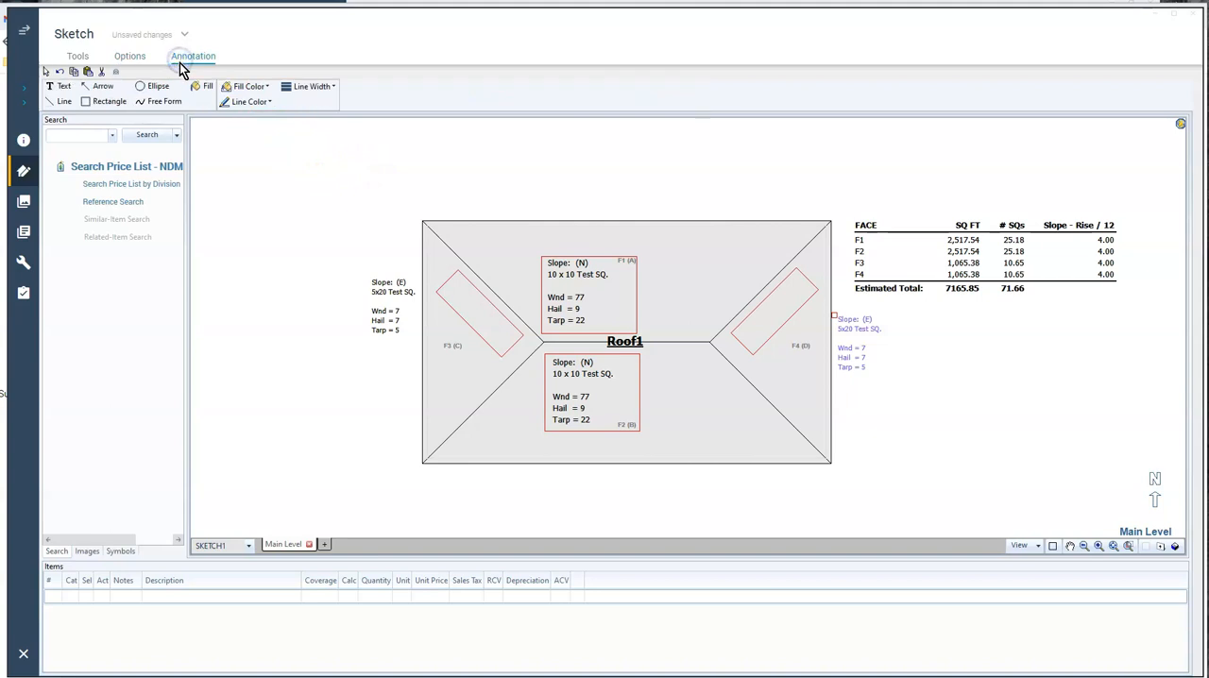
left_click(269, 107)
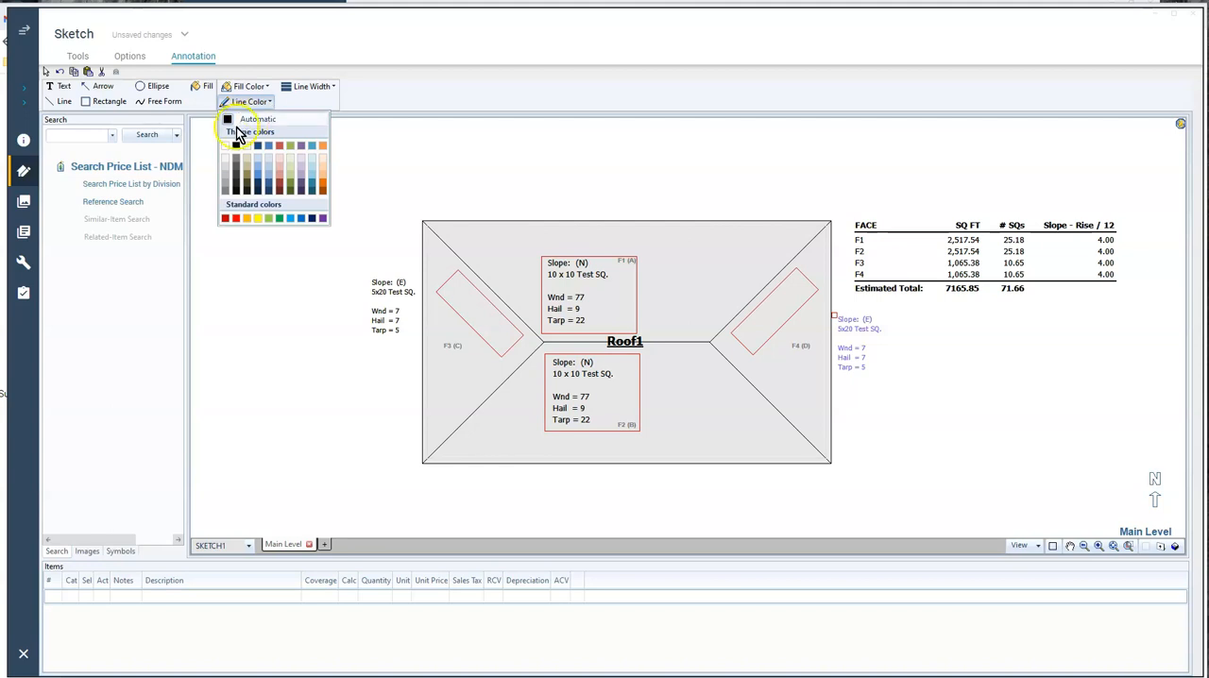
left_click(229, 122)
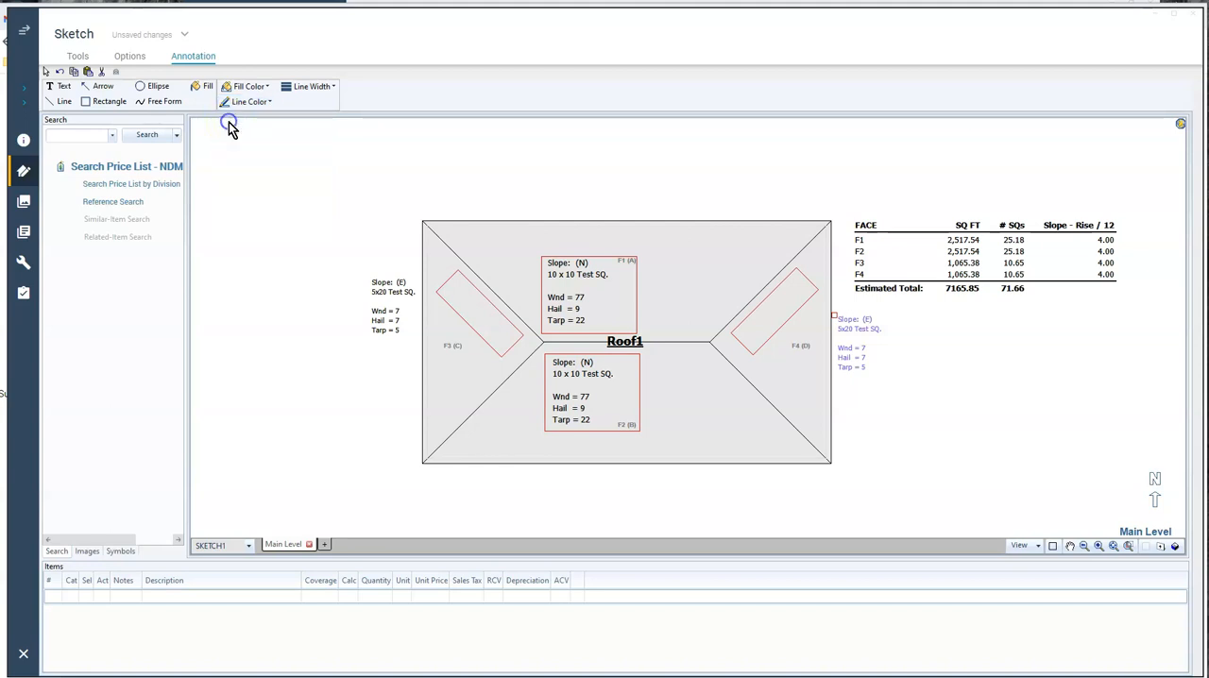
Start a text annotation above the roof with the first line "Storm Direction: (N)"
left_click(55, 89)
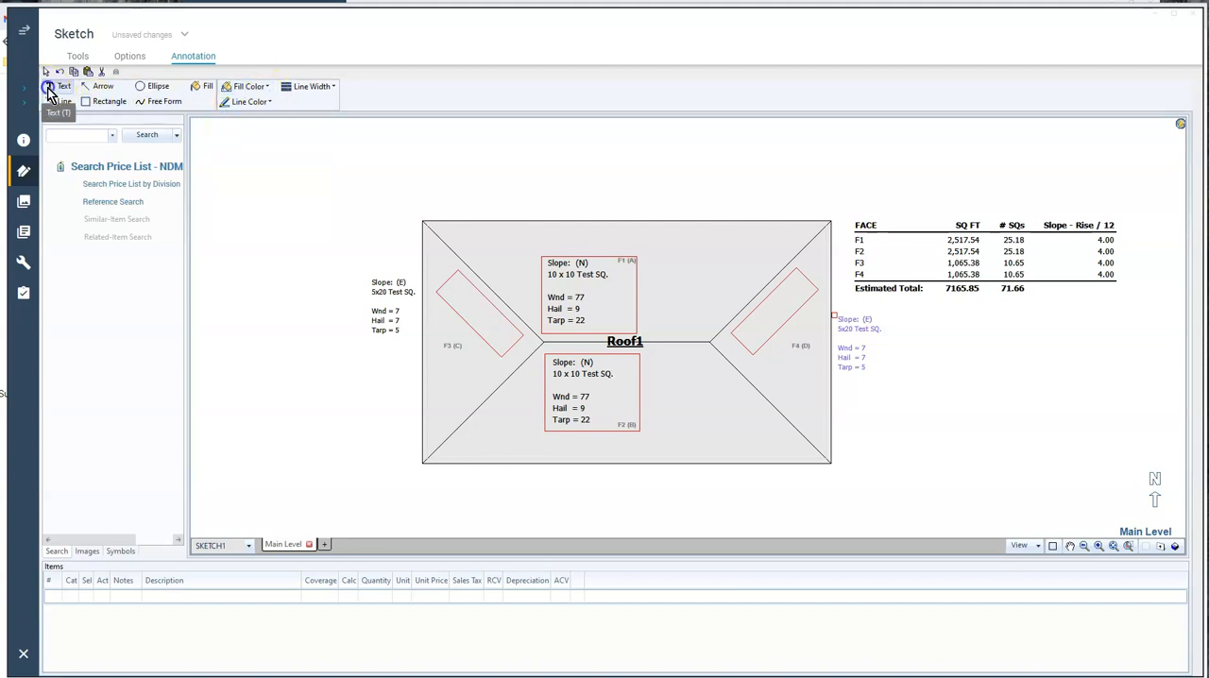
left_click(364, 138)
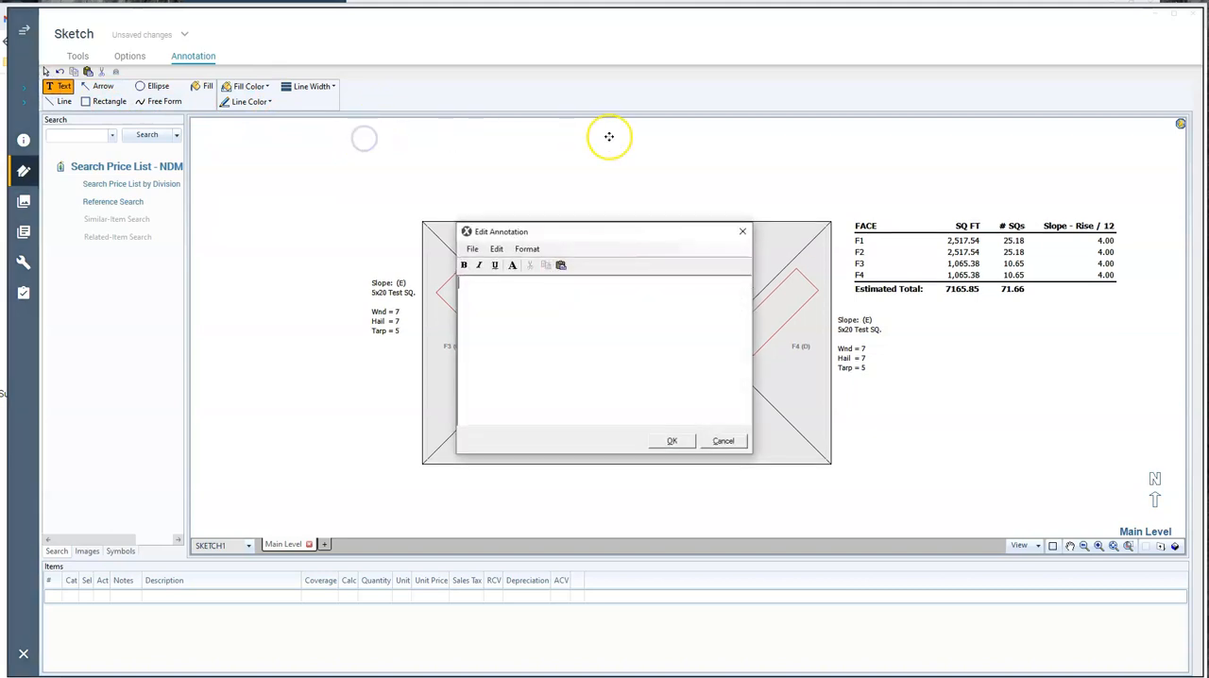
type("S")
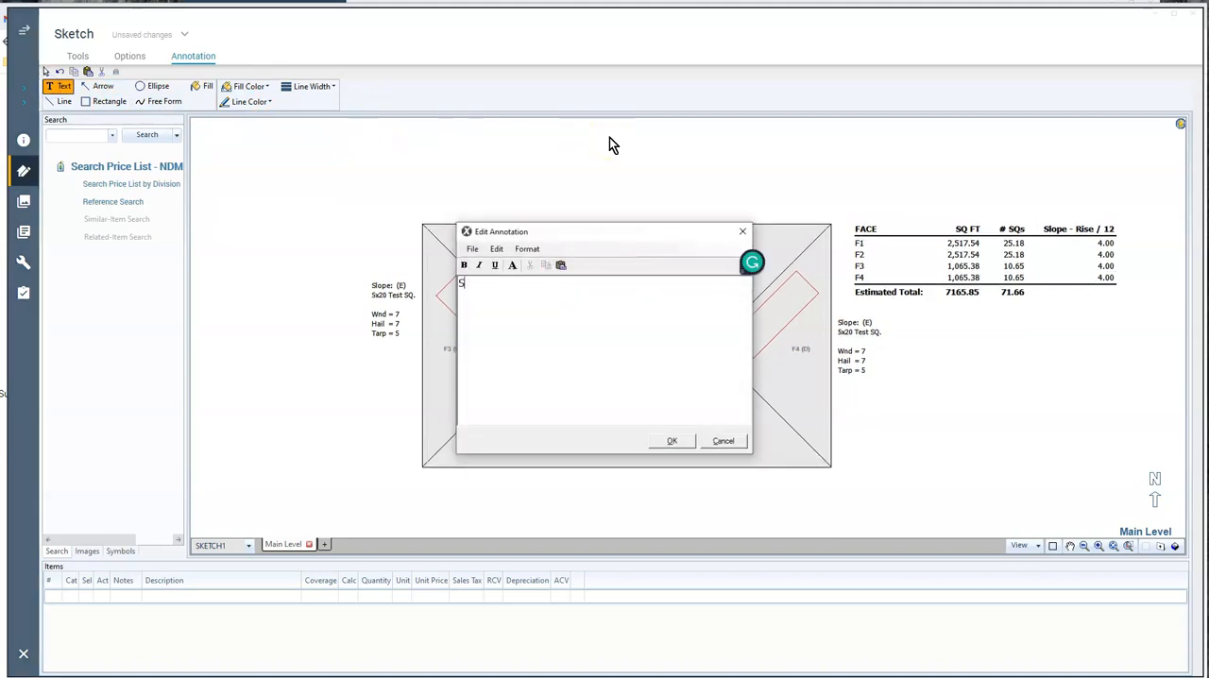
type("torm D")
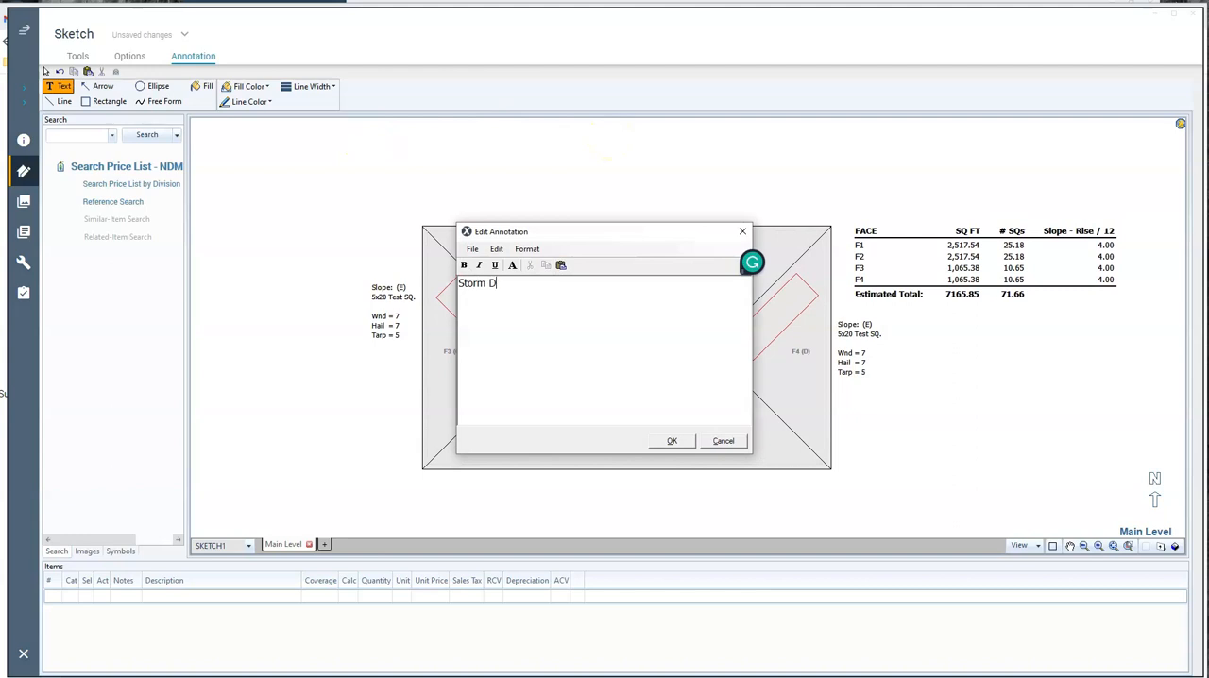
type("irection: ")
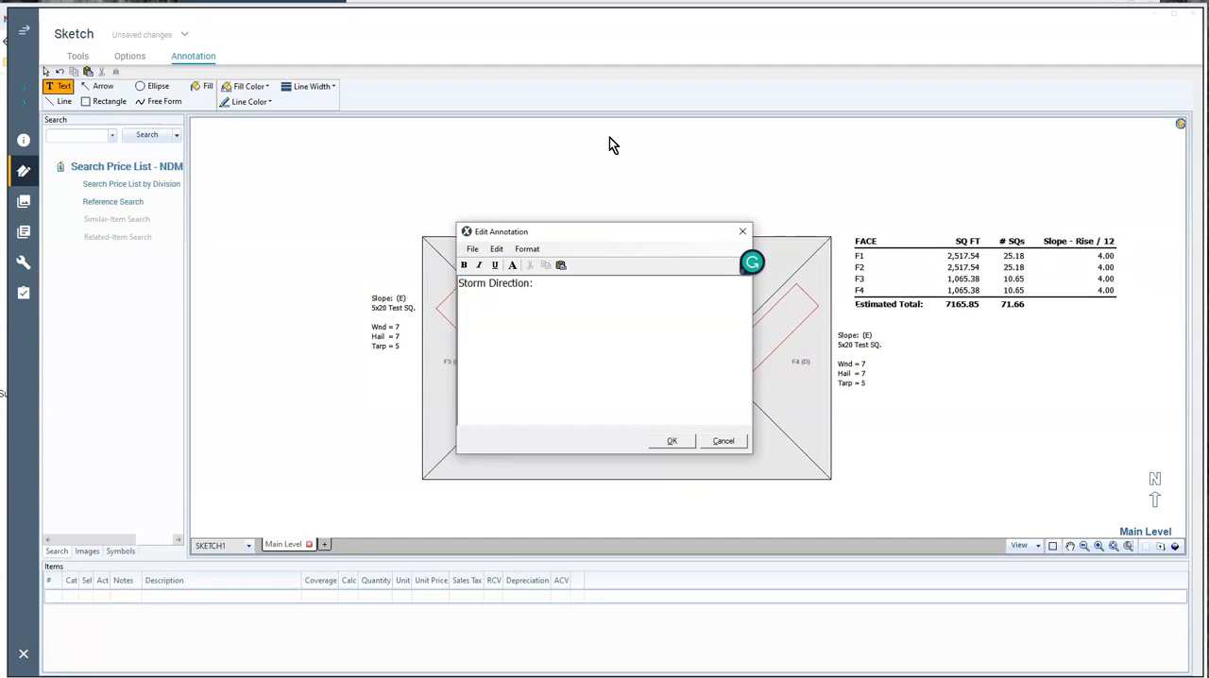
type("  (N")
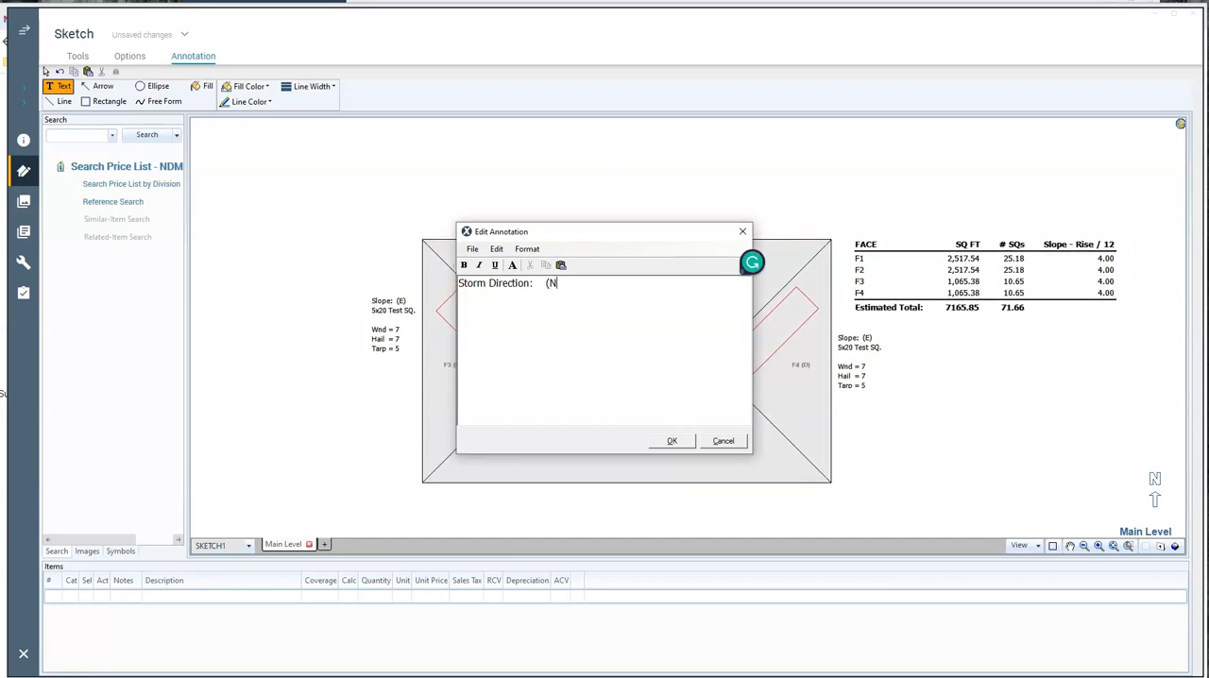
type(")")
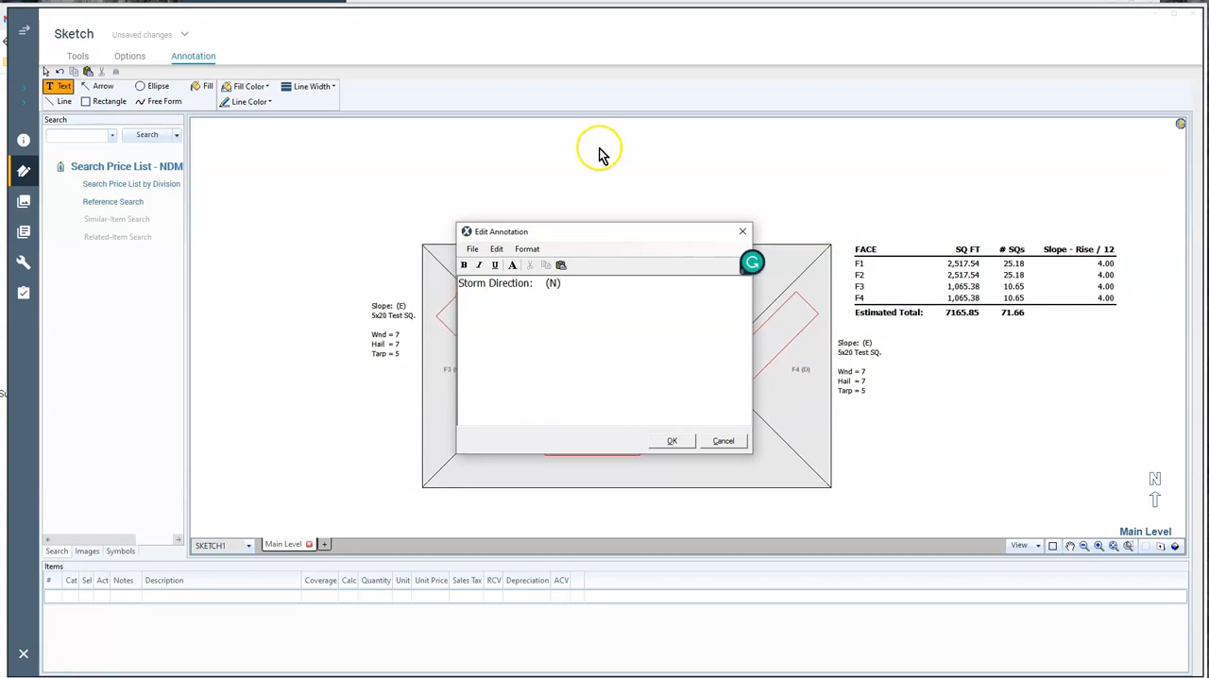
Add the lines "Storm Date:" and "Source:" below the storm direction line
type("Storm Da")
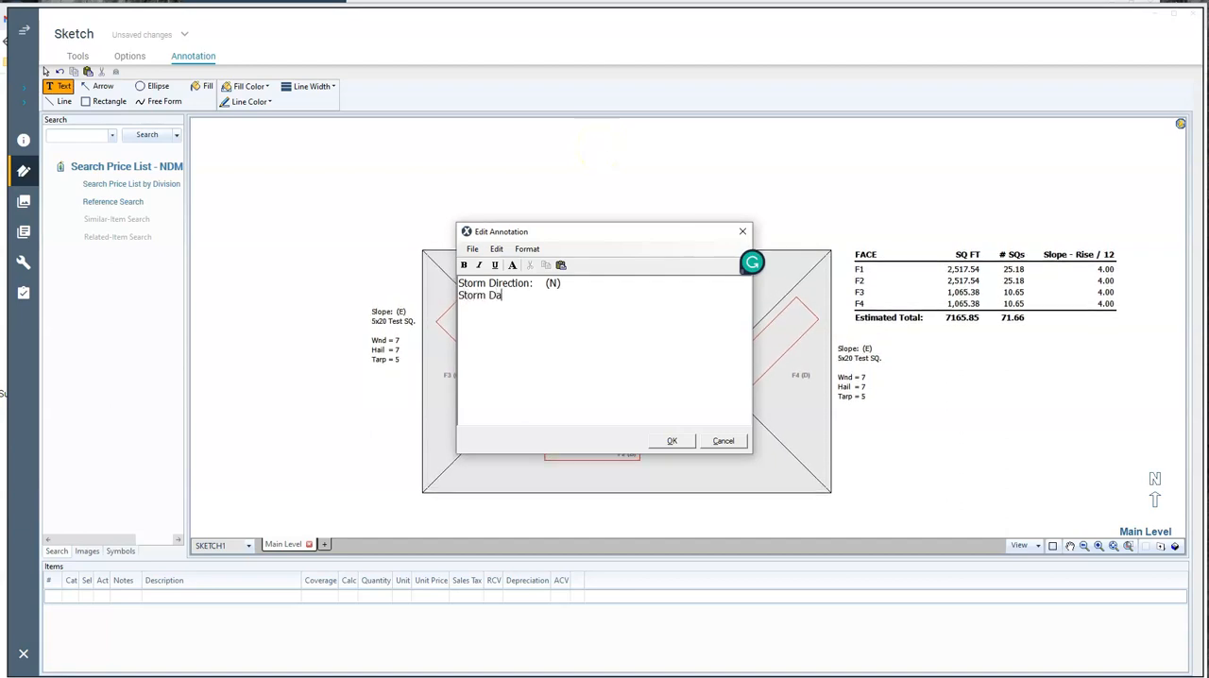
type("te:")
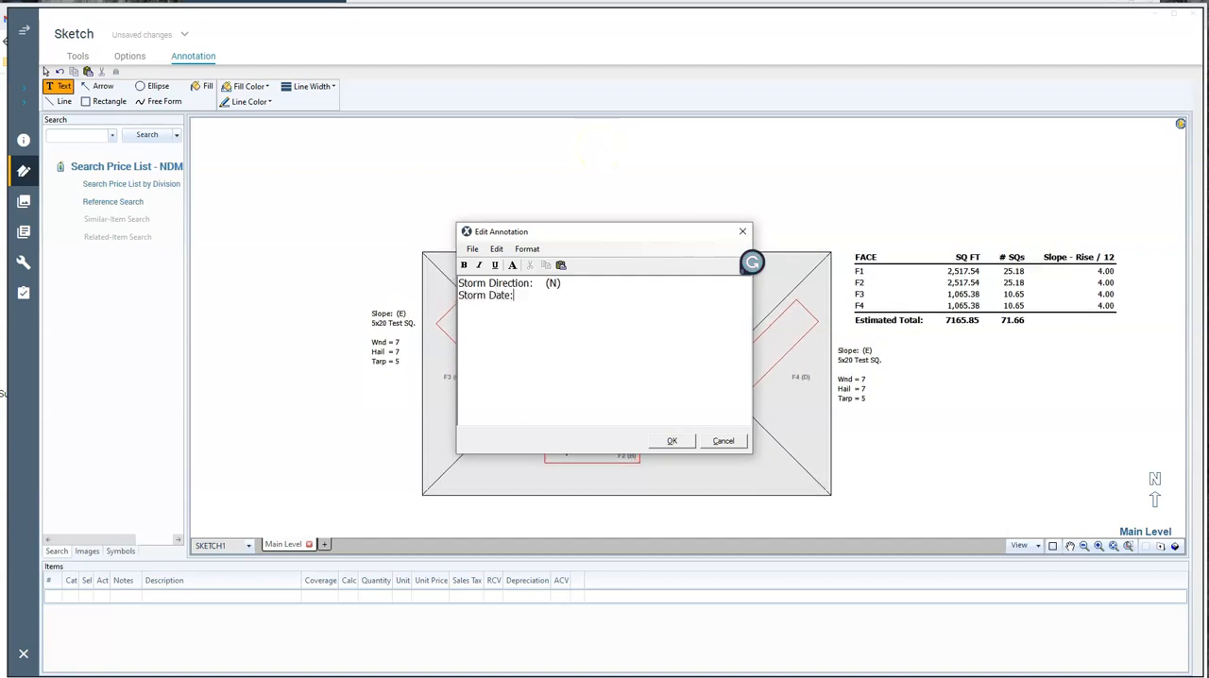
key("Return")
type("Source")
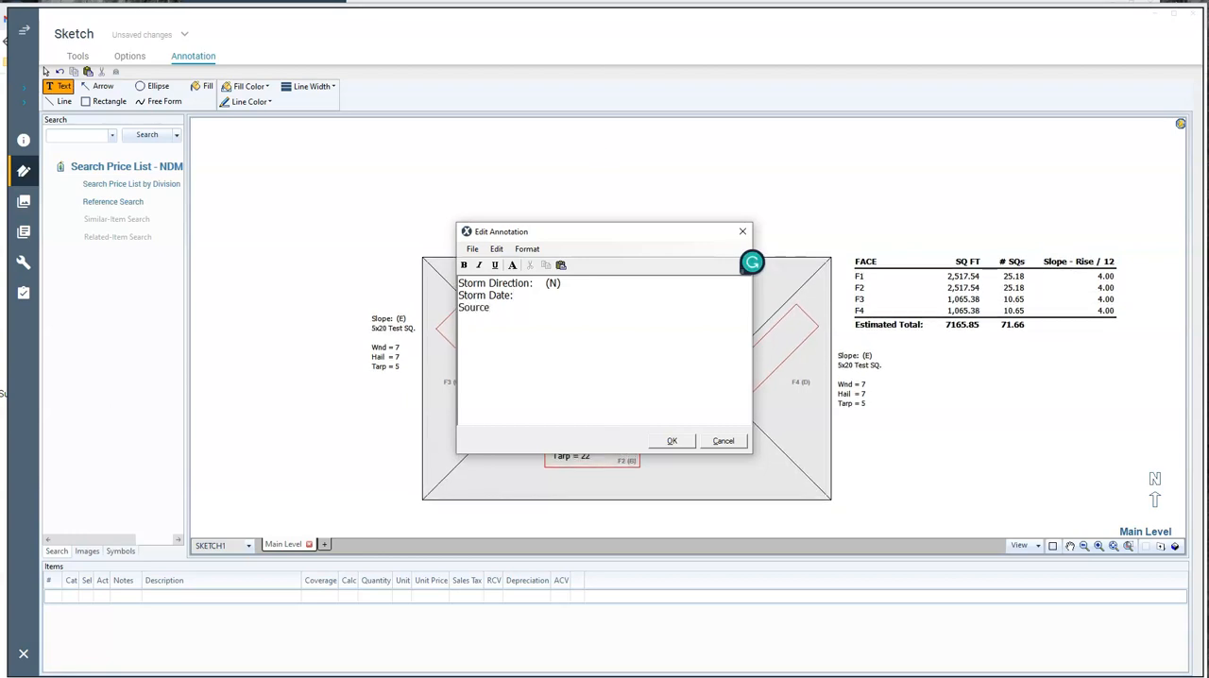
type(":")
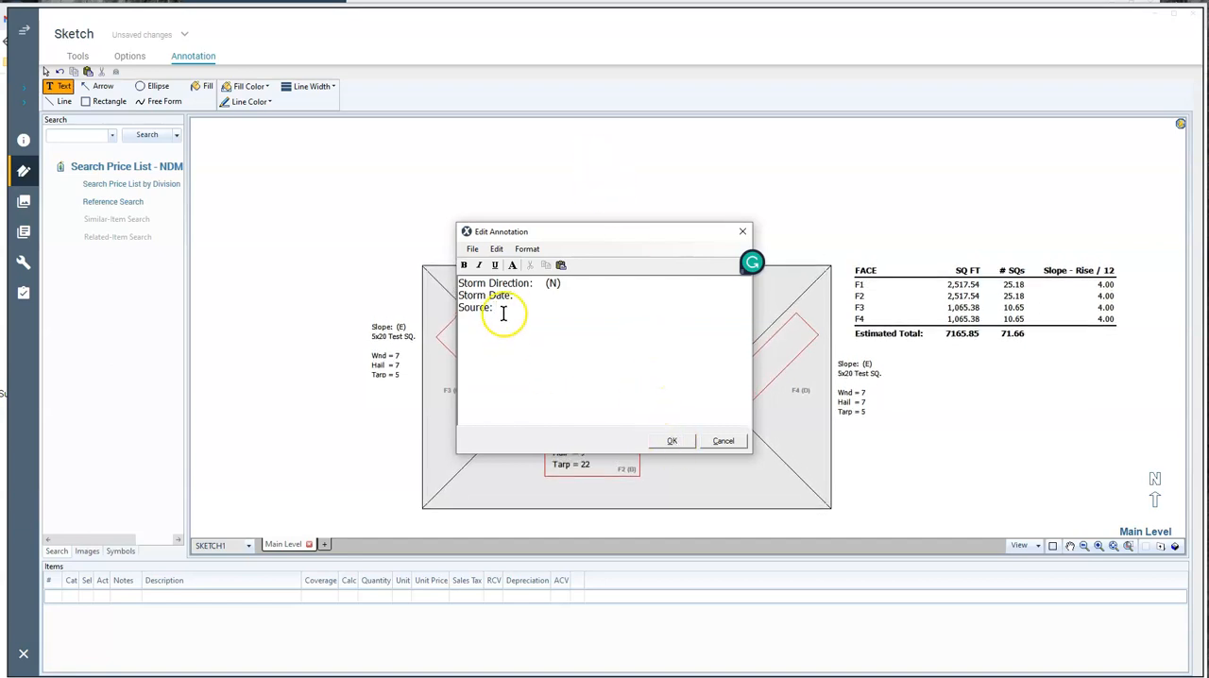
Make all three storm lines bold, accept the annotation, and move the text block farther up and left of the roof
left_click_drag(501, 312, 466, 284)
left_click(464, 265)
left_click(672, 442)
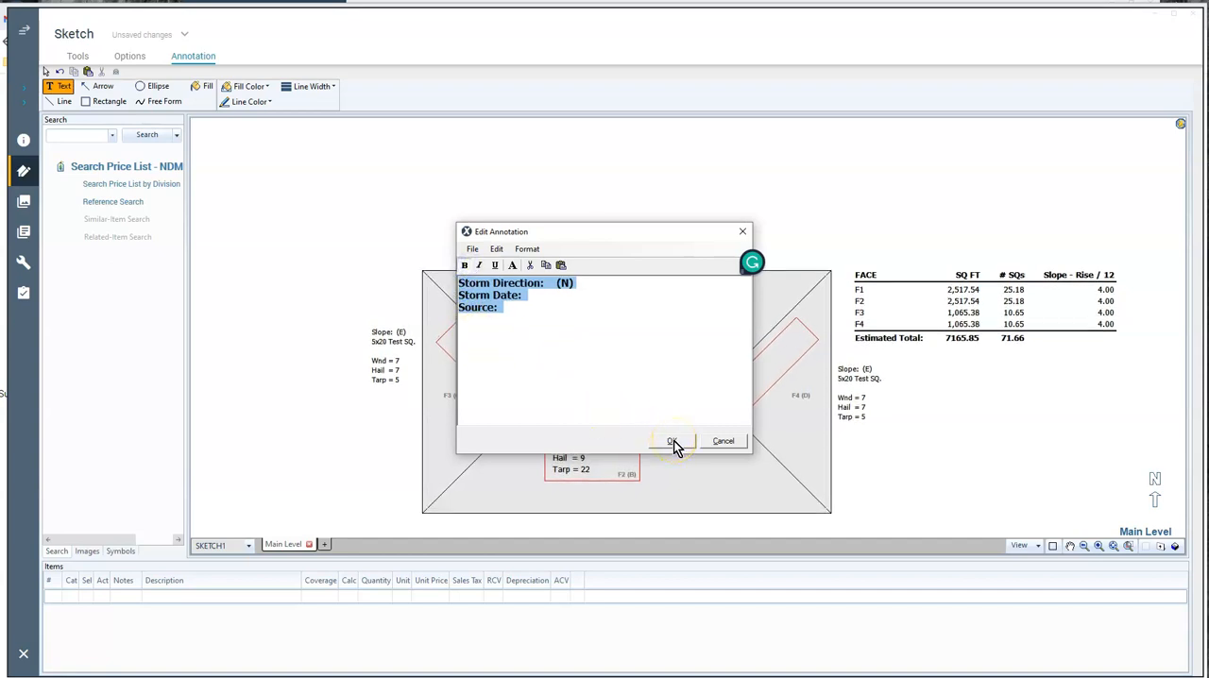
left_click(673, 442)
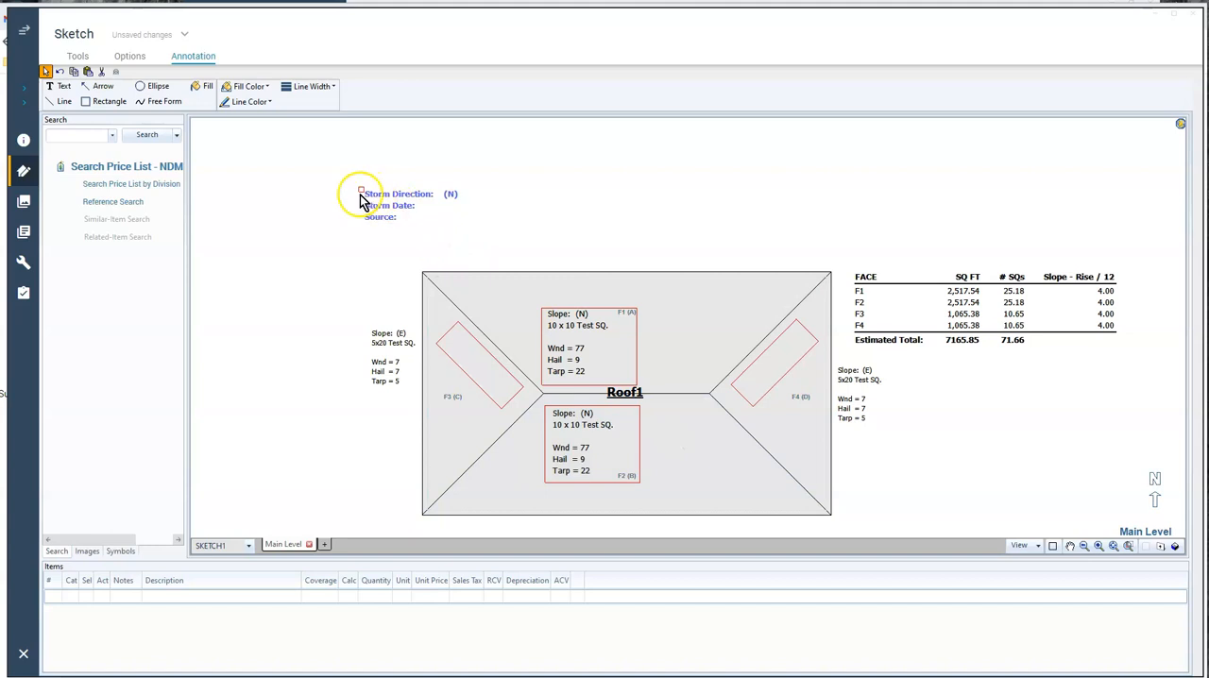
left_click_drag(360, 190, 300, 153)
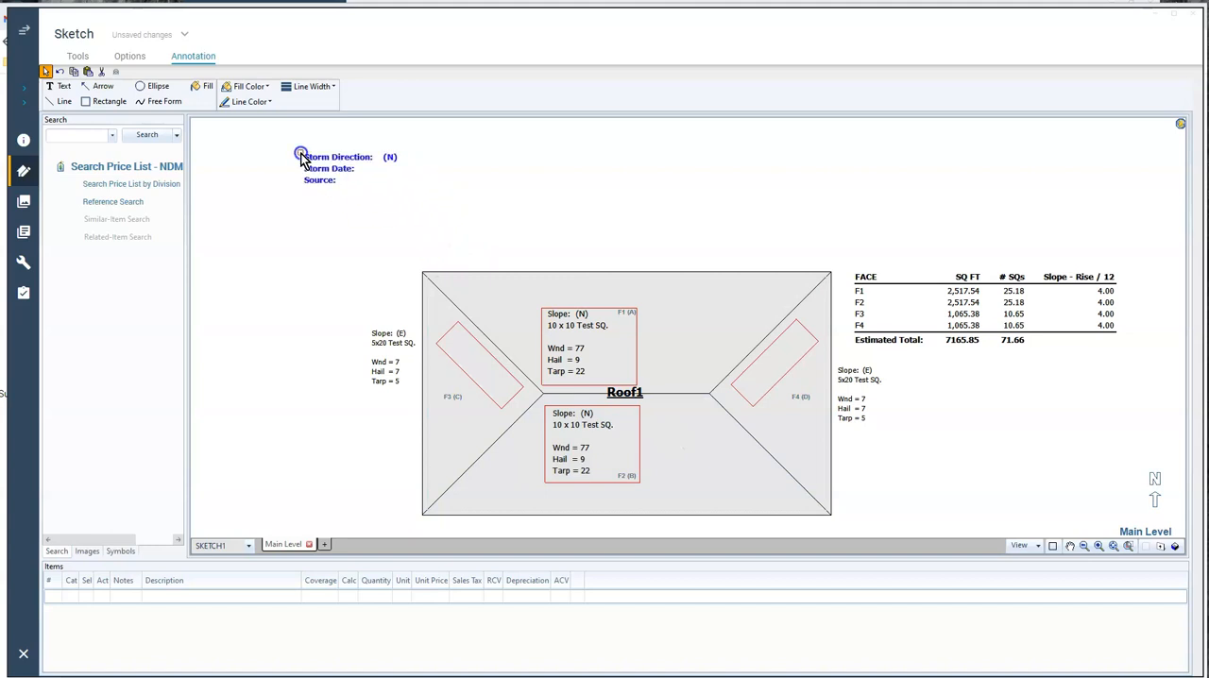
Save the selected storm text block as a template named STORMDIRECTION
left_click(130, 58)
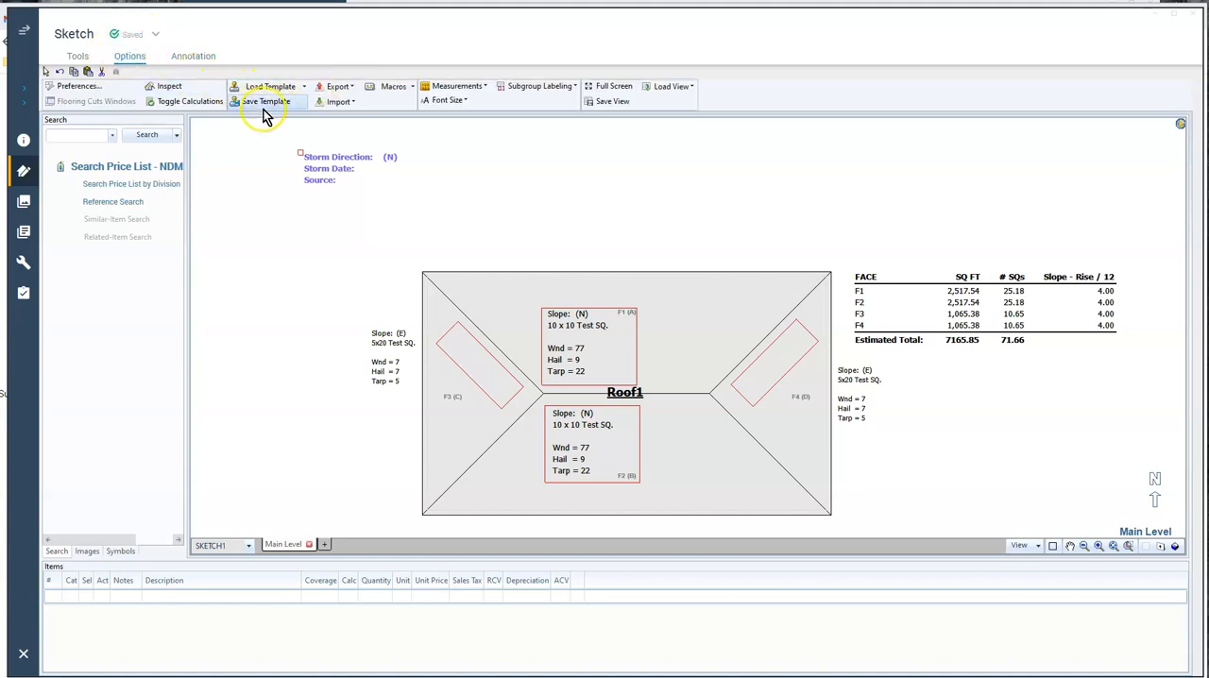
left_click(265, 104)
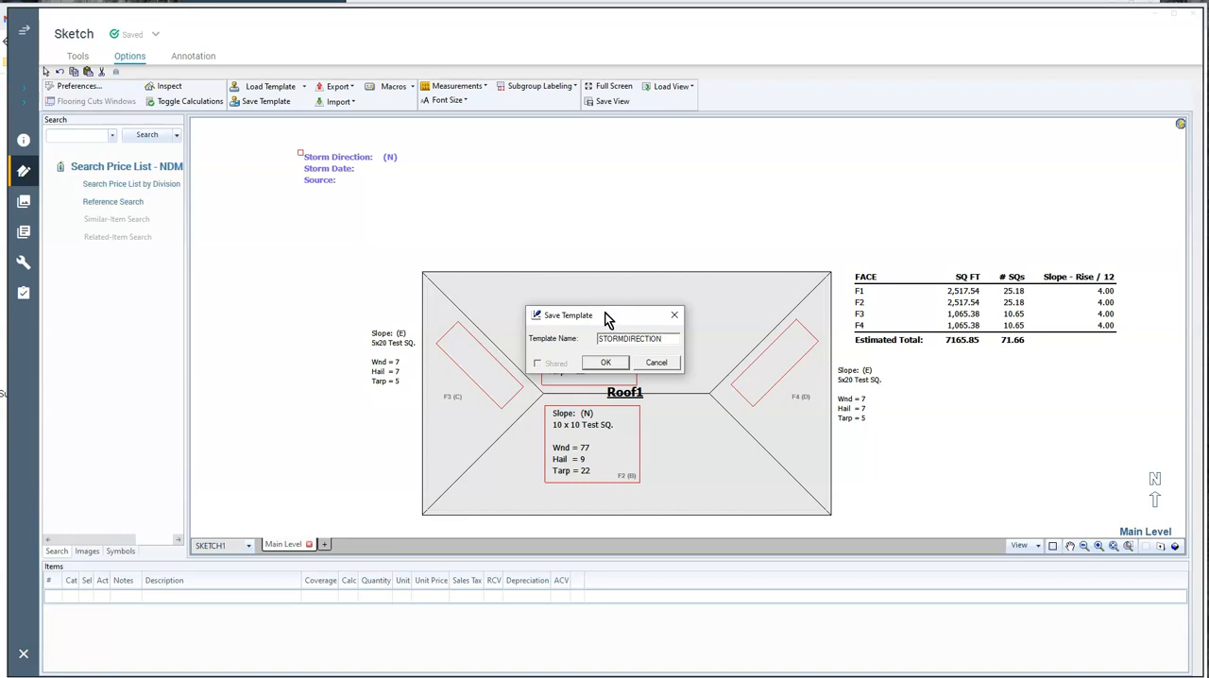
left_click(606, 365)
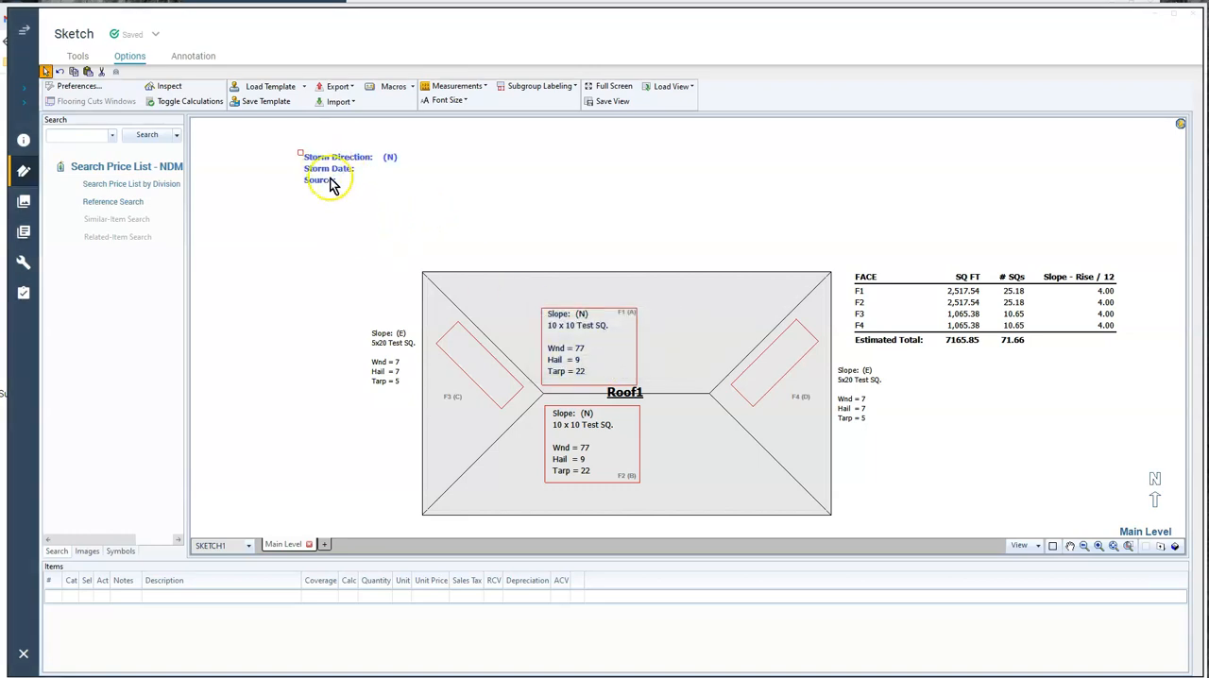
left_click(269, 104)
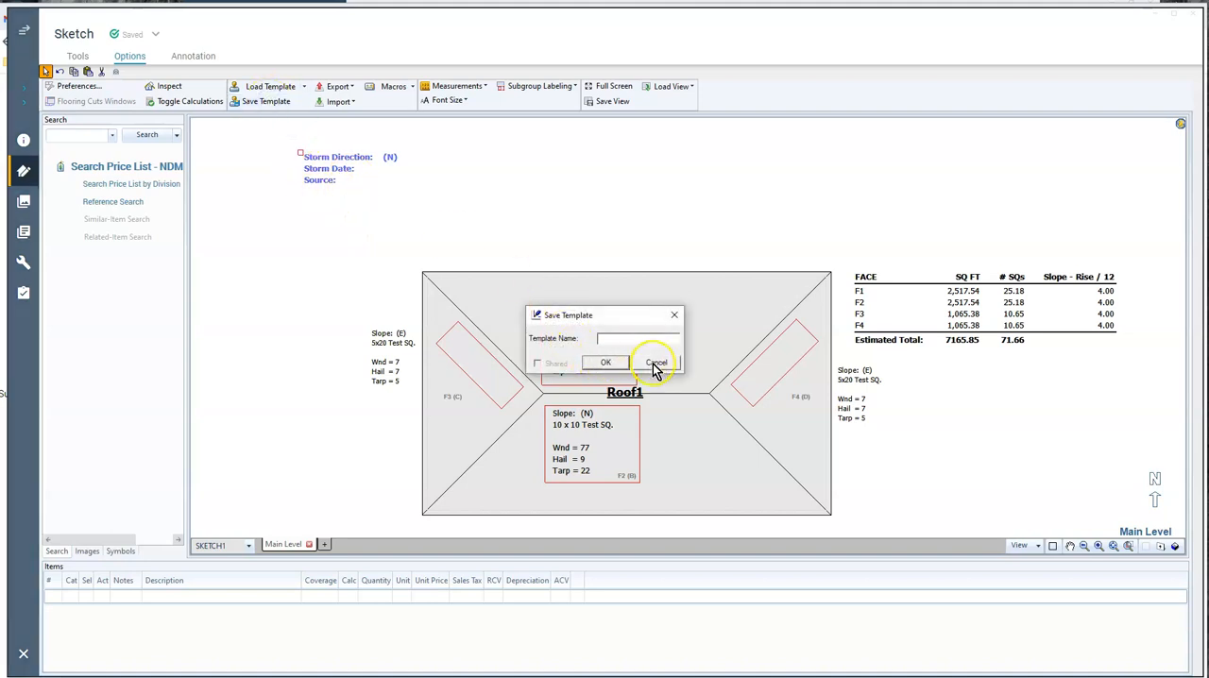
left_click(657, 365)
Load the STORMDIRECTION template, place a trial copy of its text above the roof, and remove that copy
left_click(264, 86)
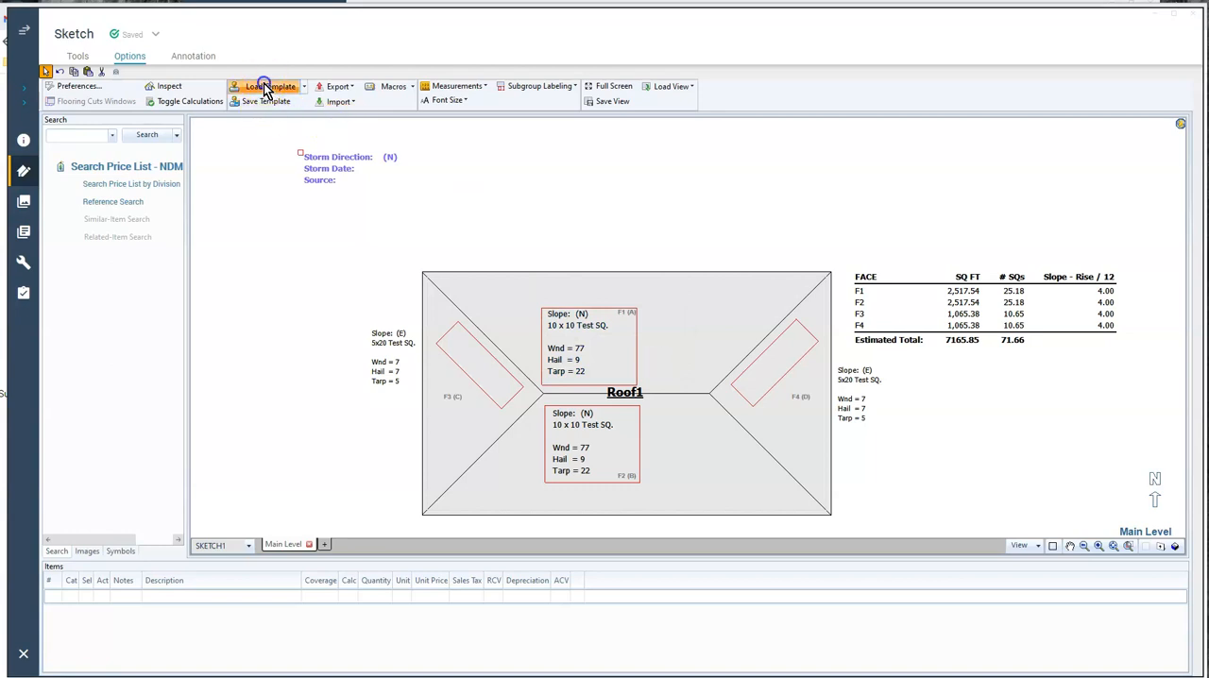
scroll(440, 305, "down", 1)
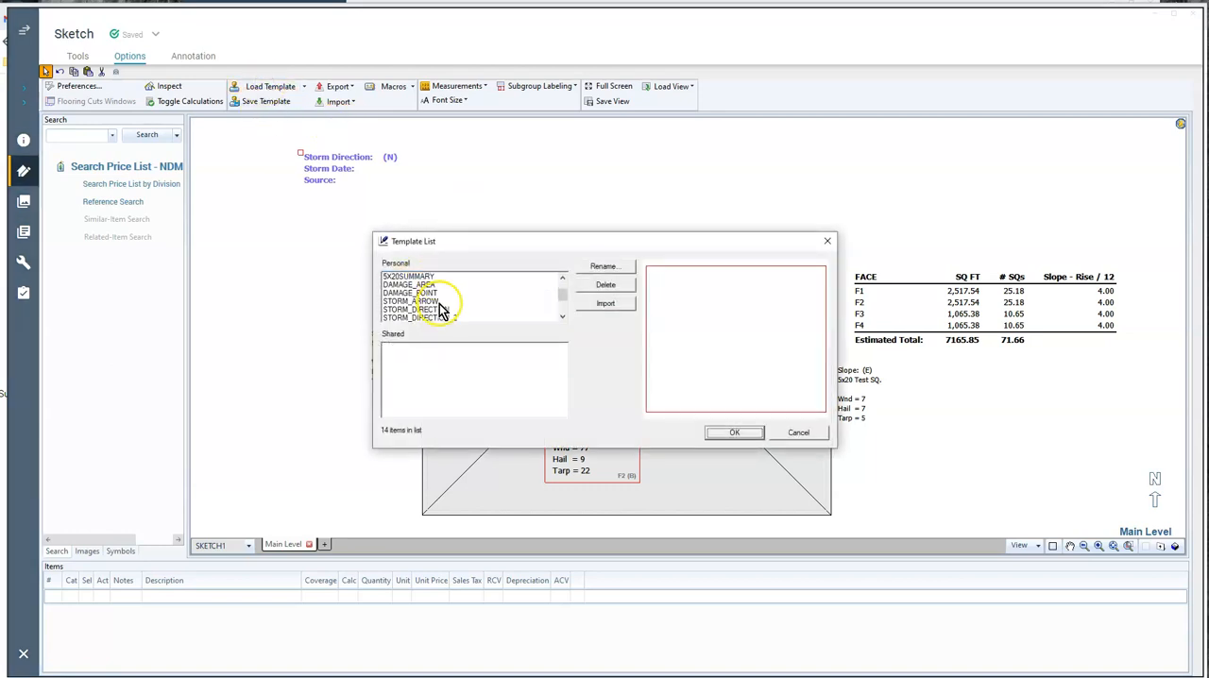
scroll(450, 307, "down", 1)
left_click(447, 301)
left_click(720, 433)
left_click(384, 185)
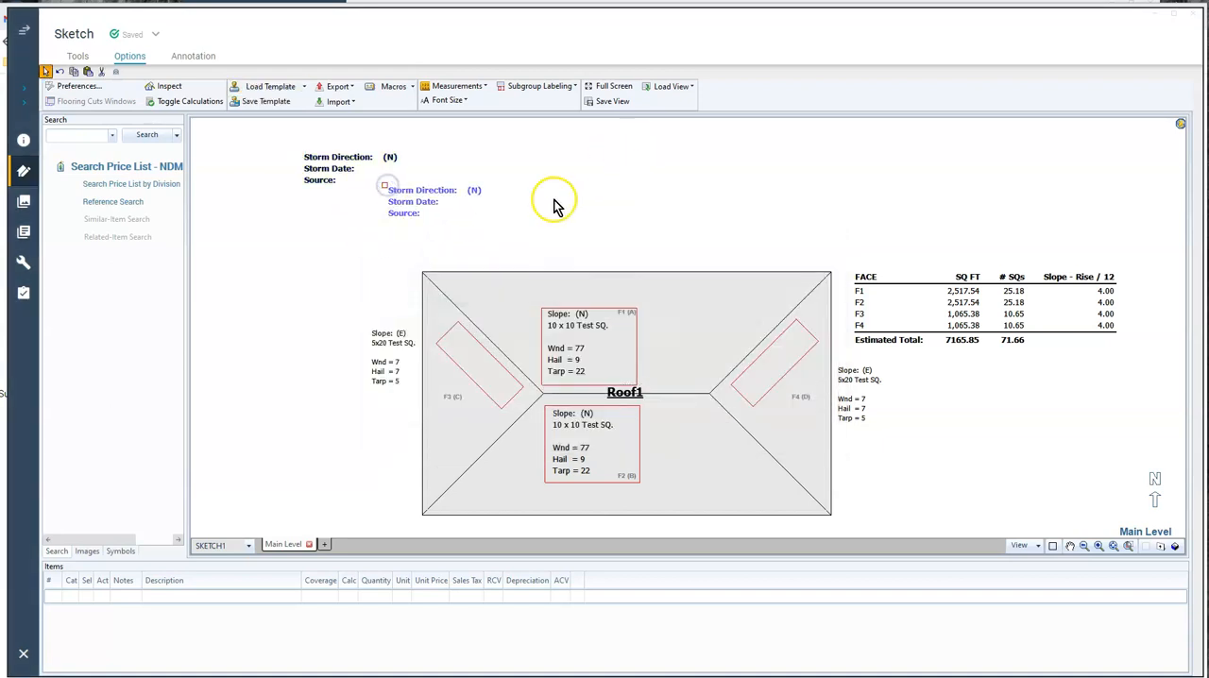
left_click(556, 206)
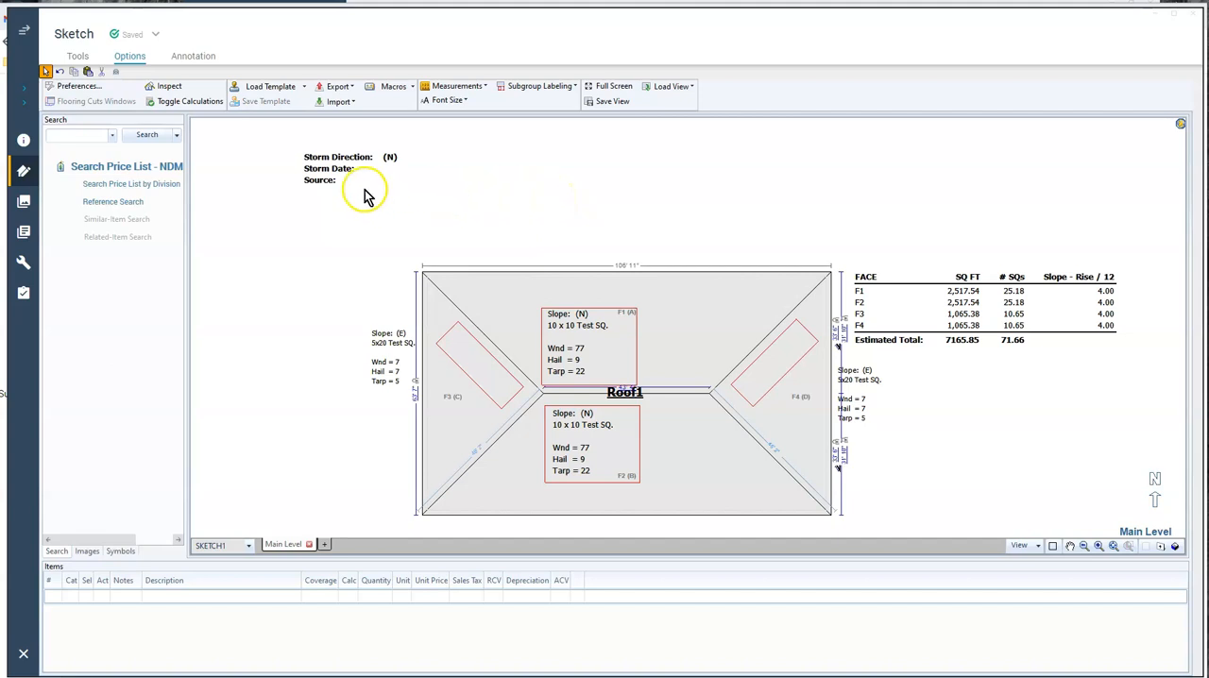
Shift the storm text block slightly right and place the STORM_ARROW template below it, with the arrow pointing at the roof's upper-left corner
left_click(317, 159)
left_click_drag(304, 160, 343, 157)
left_click(270, 94)
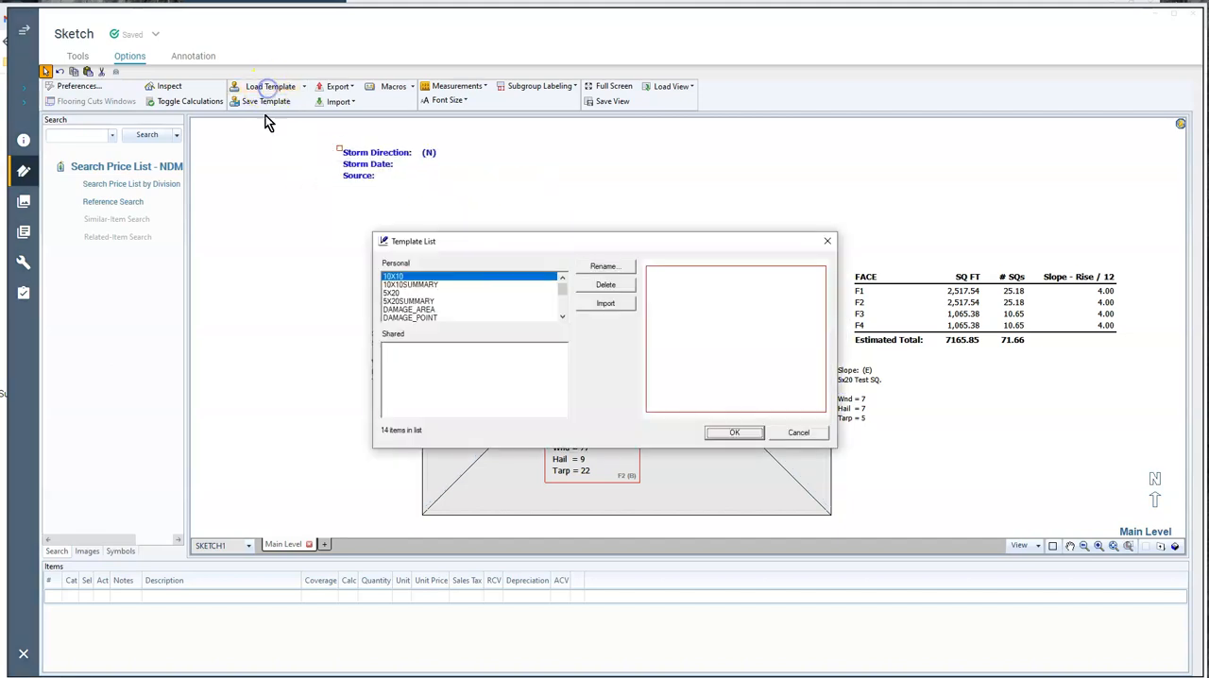
left_click(562, 318)
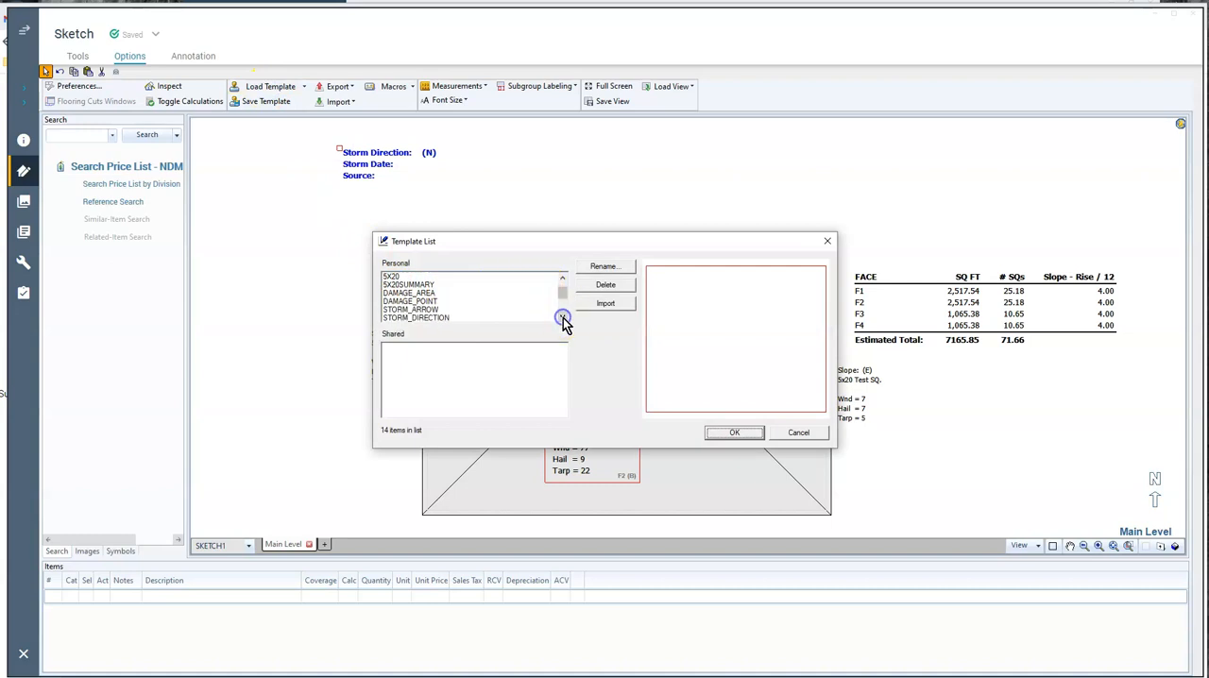
left_click(422, 310)
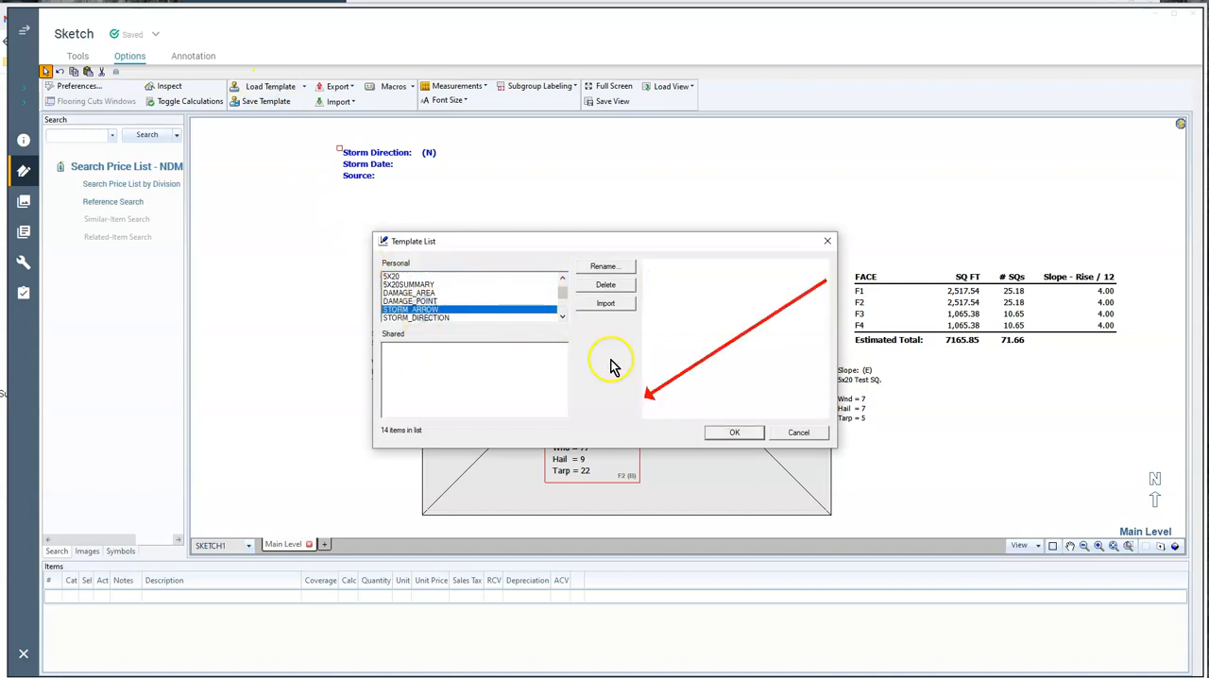
left_click(734, 431)
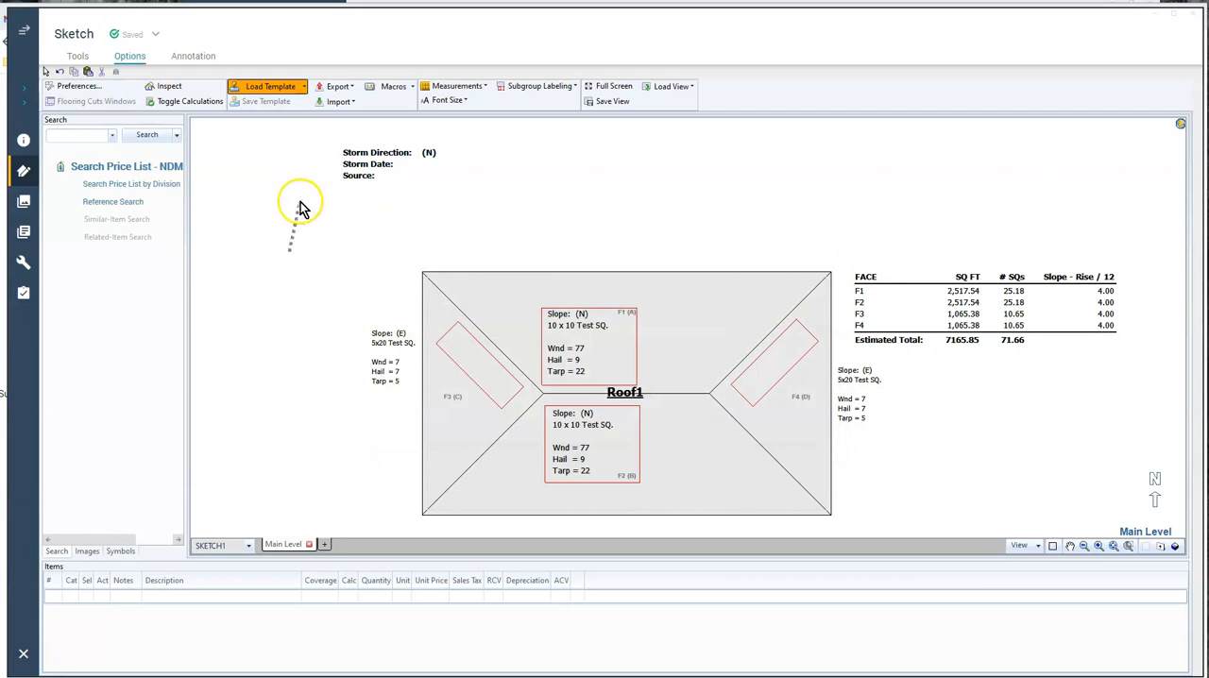
scroll(305, 198, "down", 11)
scroll(335, 210, "down", 2)
left_click(353, 217)
left_click_drag(355, 218, 407, 261)
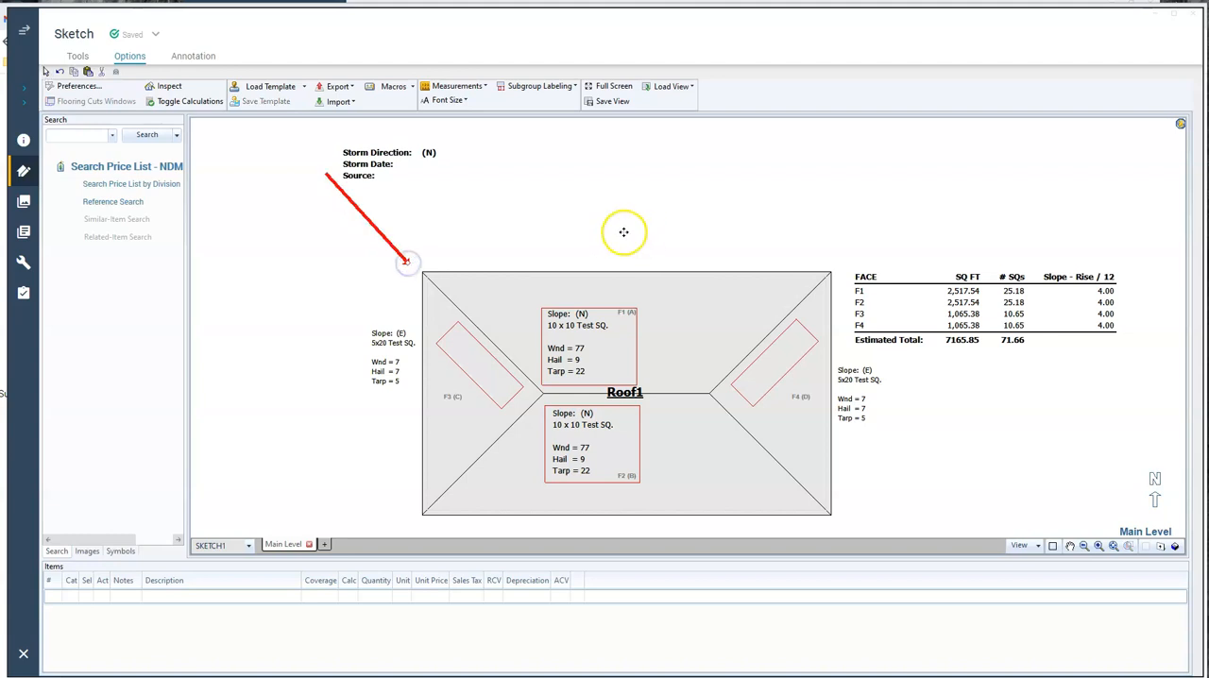
Load the TARP template, place it over the roof ridge, and enlarge it to cover the area between the F1 test square and F4
left_click(270, 86)
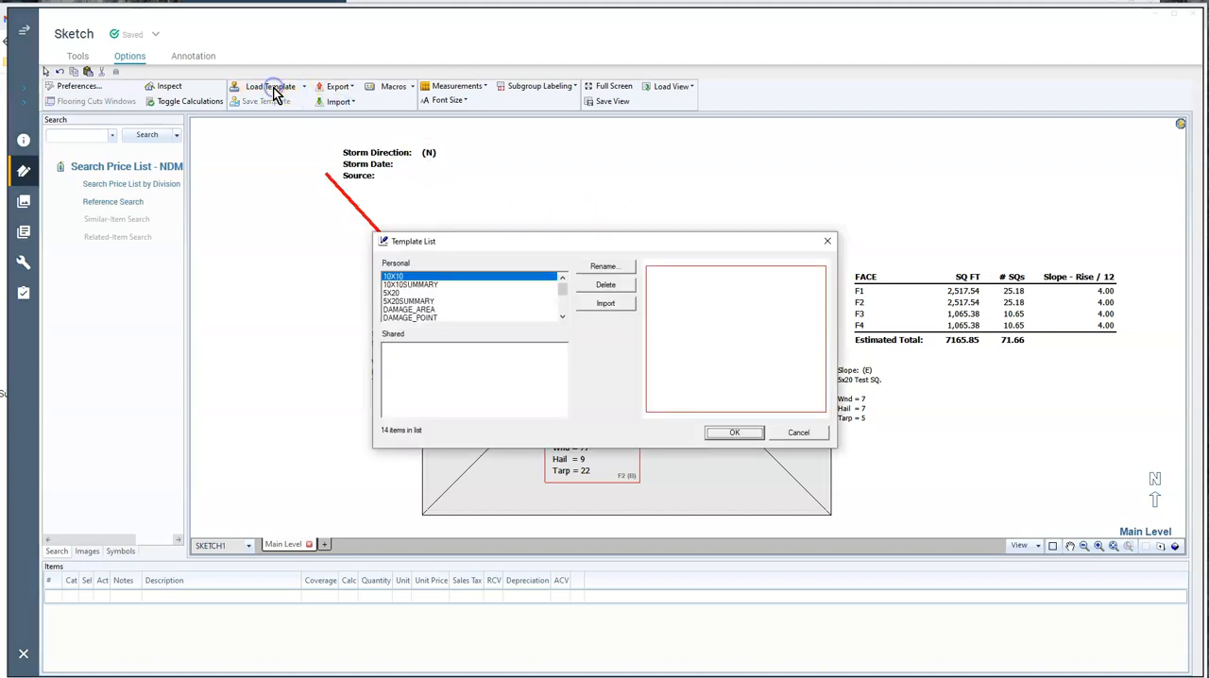
left_click(562, 316)
left_click(562, 316)
left_click(562, 317)
left_click(562, 317)
left_click(562, 316)
left_click(562, 316)
left_click(562, 316)
left_click(467, 311)
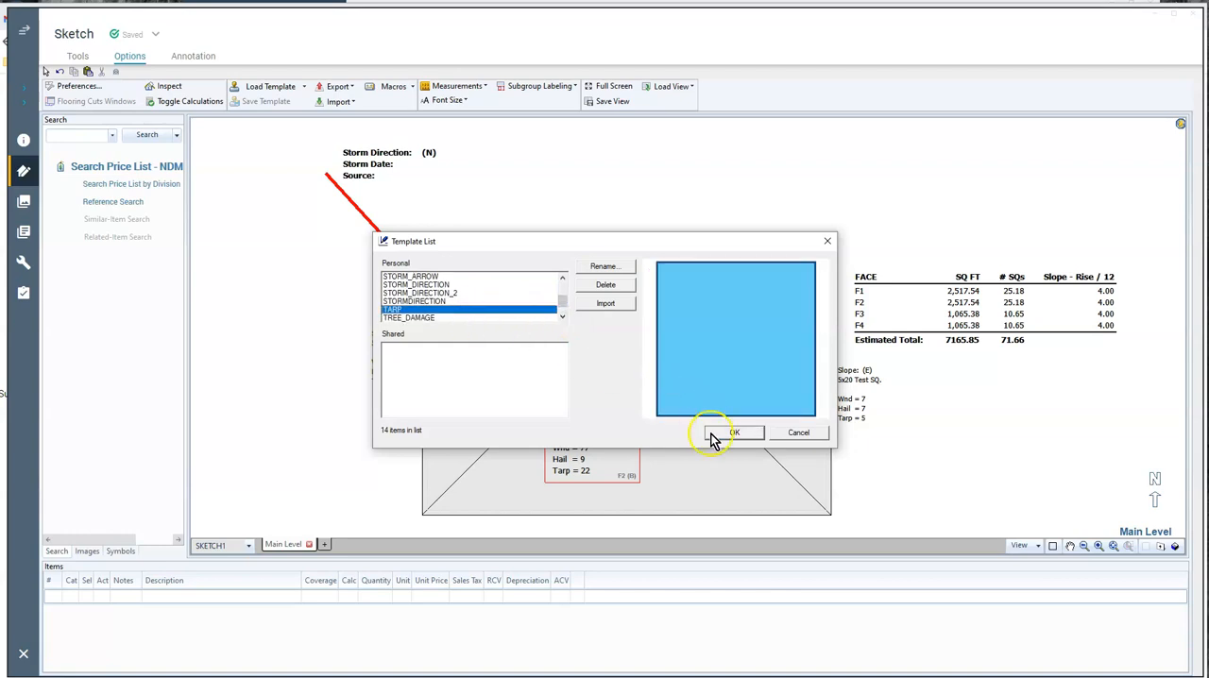
left_click(713, 432)
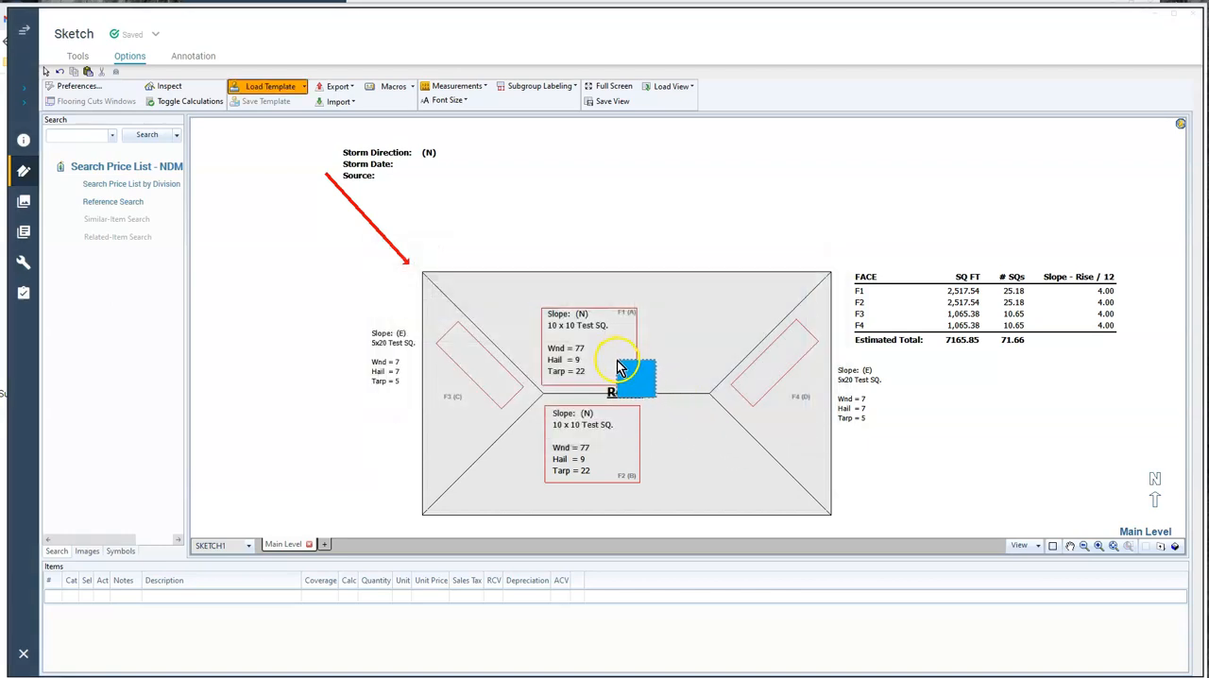
left_click(616, 370)
left_click_drag(655, 387, 681, 319)
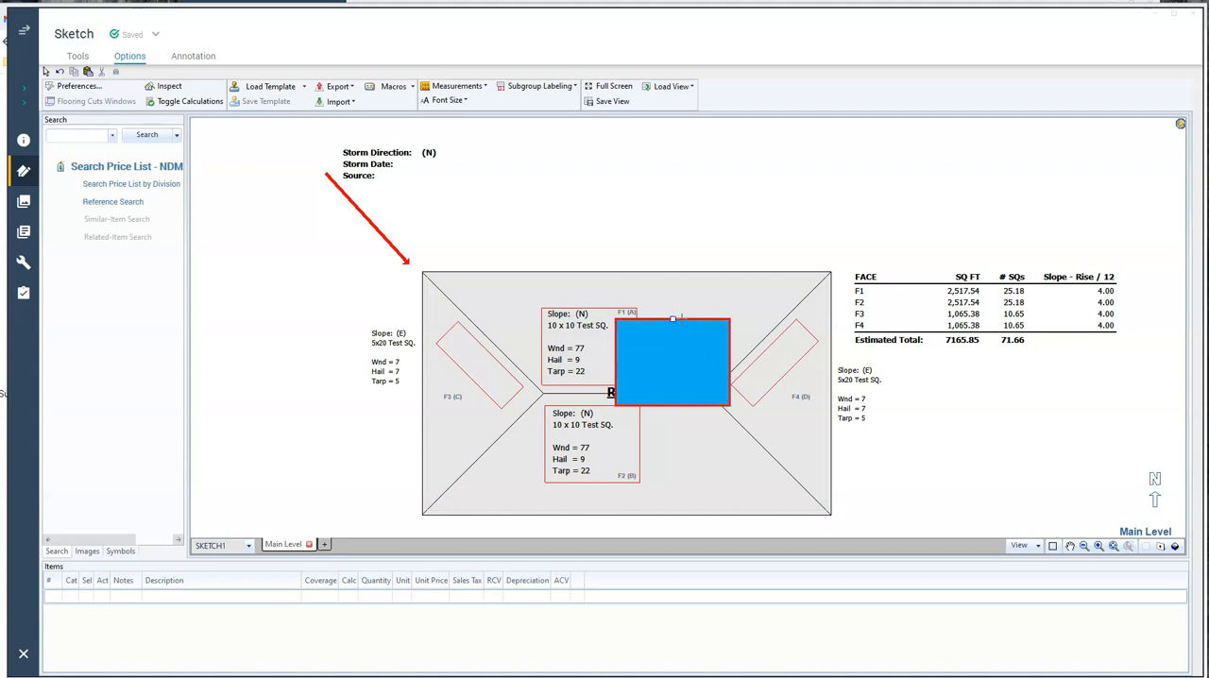
Load the TREE_IMPACT template and place it at the roof's upper eave, above the tarp
left_click(271, 85)
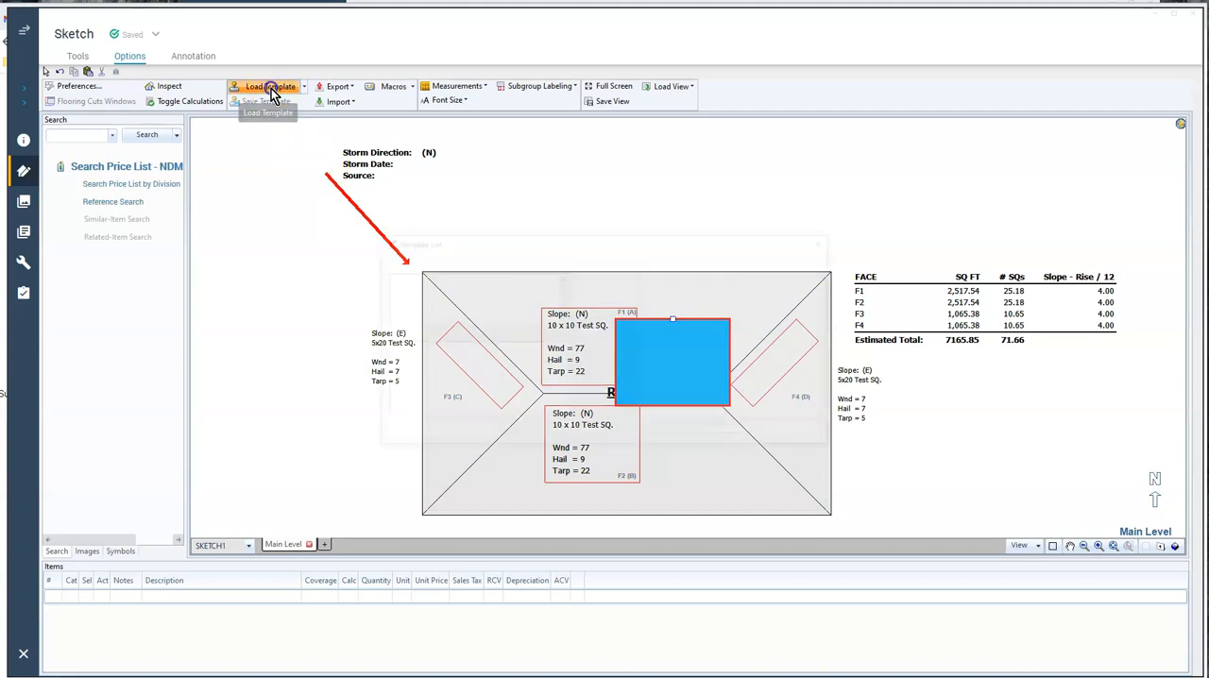
left_click(562, 318)
left_click(562, 317)
left_click(562, 318)
left_click(562, 317)
left_click(562, 317)
left_click(420, 309)
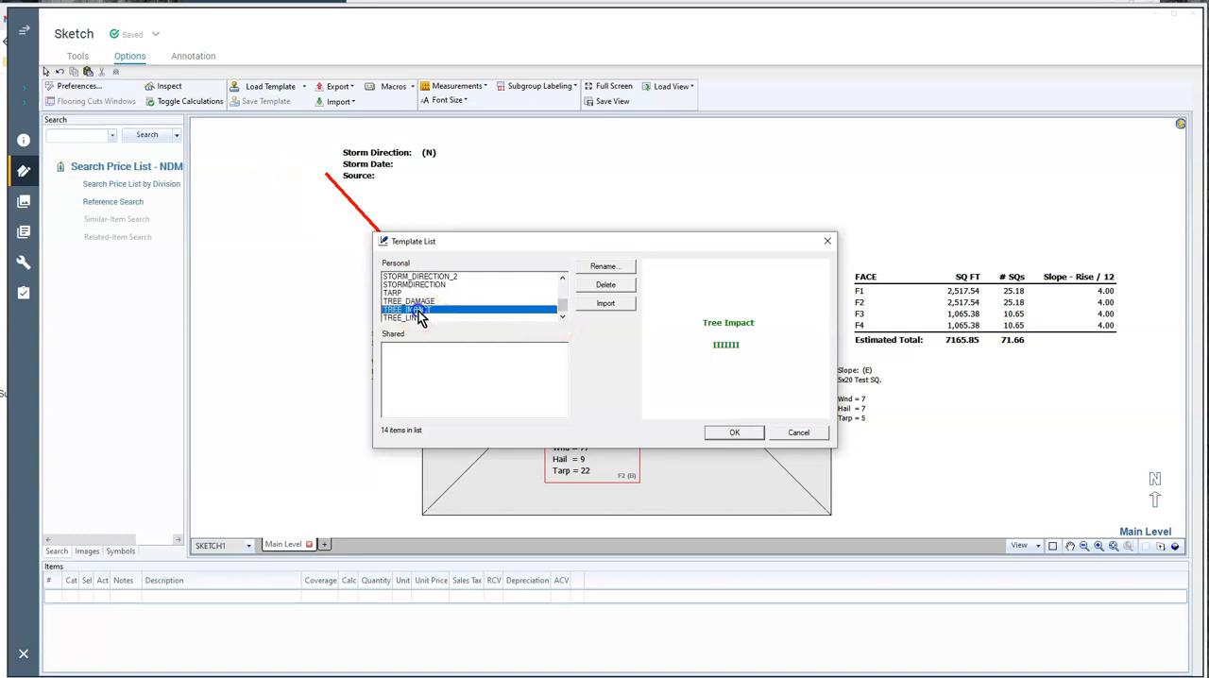
left_click(733, 432)
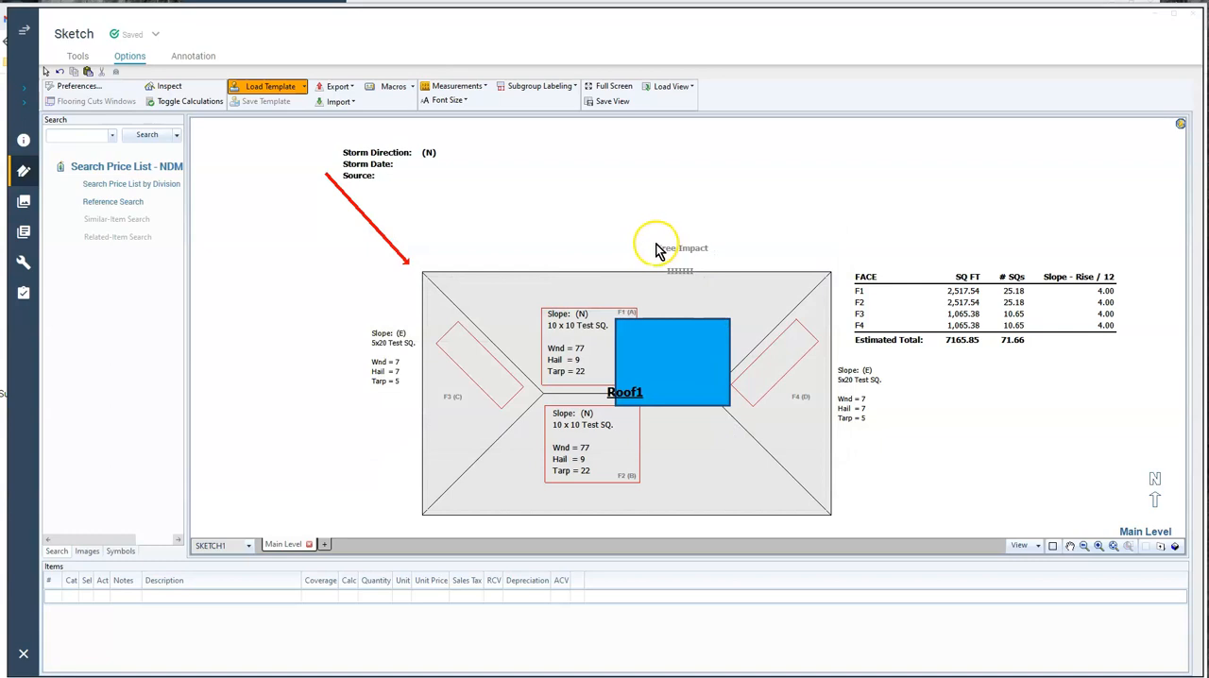
left_click(659, 251)
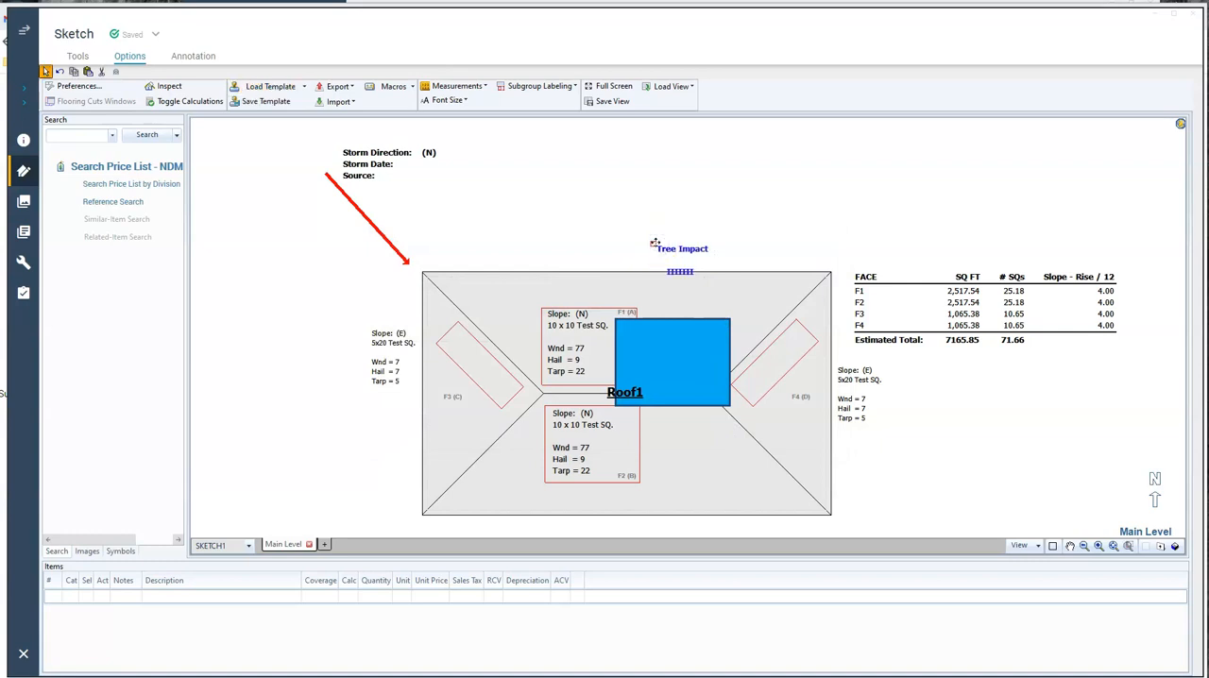
Load the TREE_LINE template and draw the green line from the Tree Impact marker down across the tarp to the ridge's right end
left_click(271, 88)
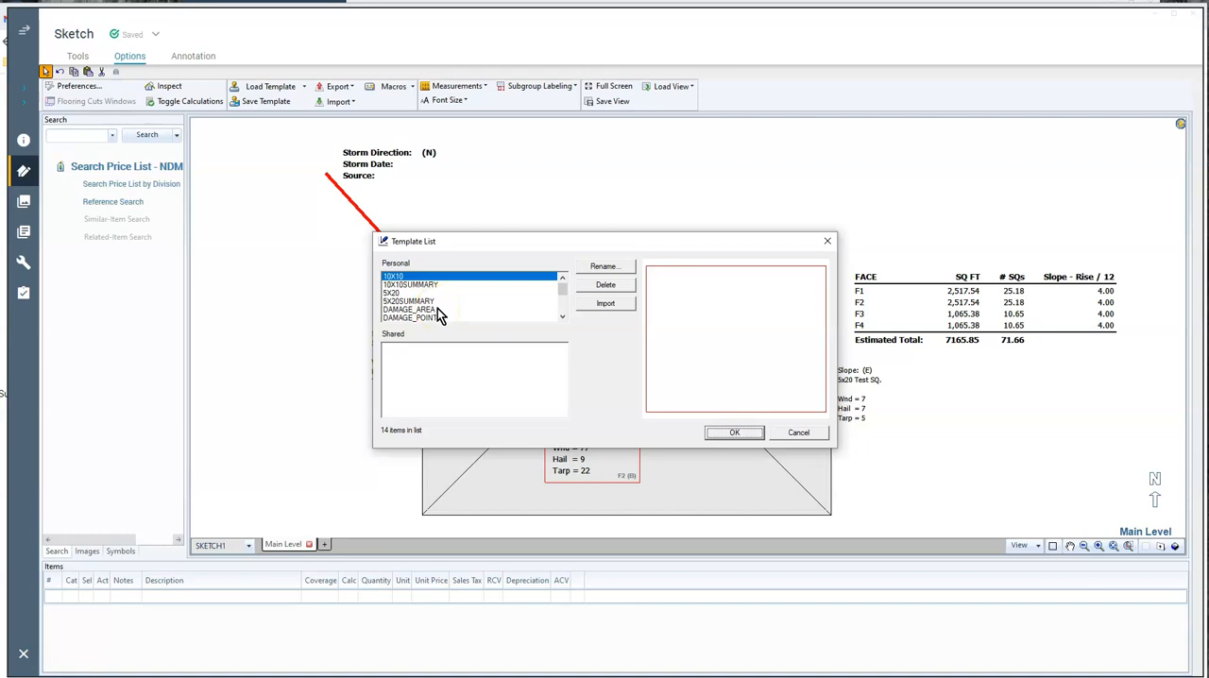
left_click(562, 317)
left_click(563, 319)
left_click(563, 318)
left_click(563, 318)
left_click(563, 319)
left_click(563, 318)
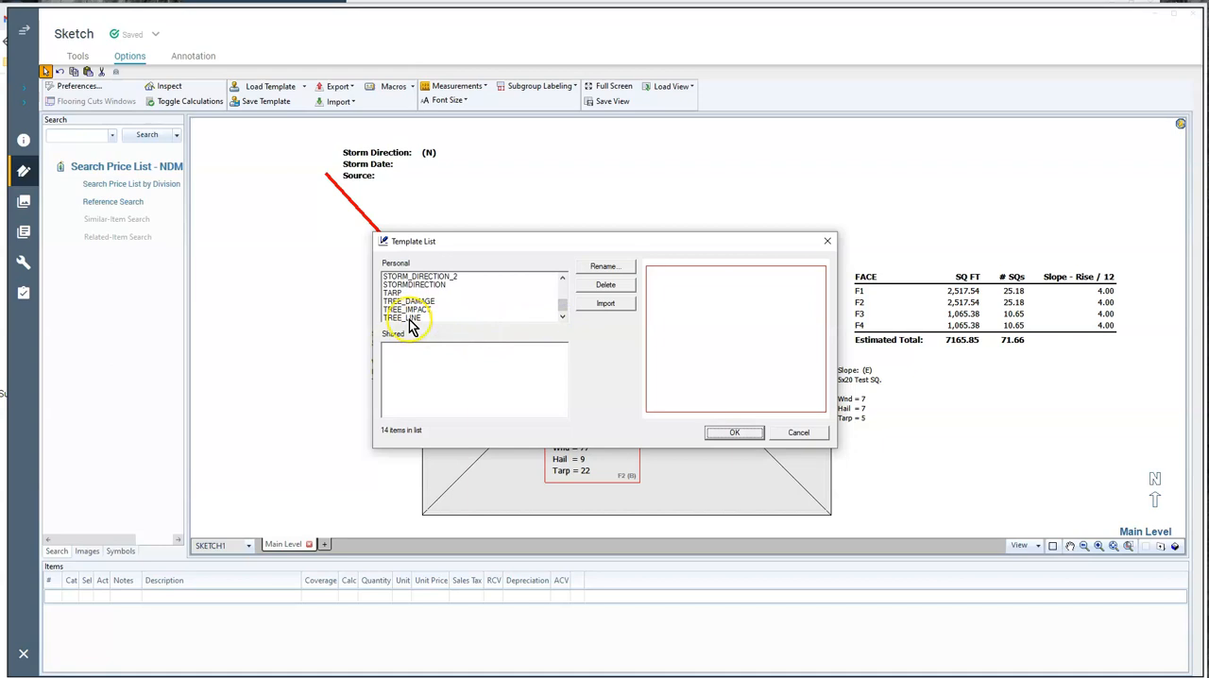
left_click(410, 320)
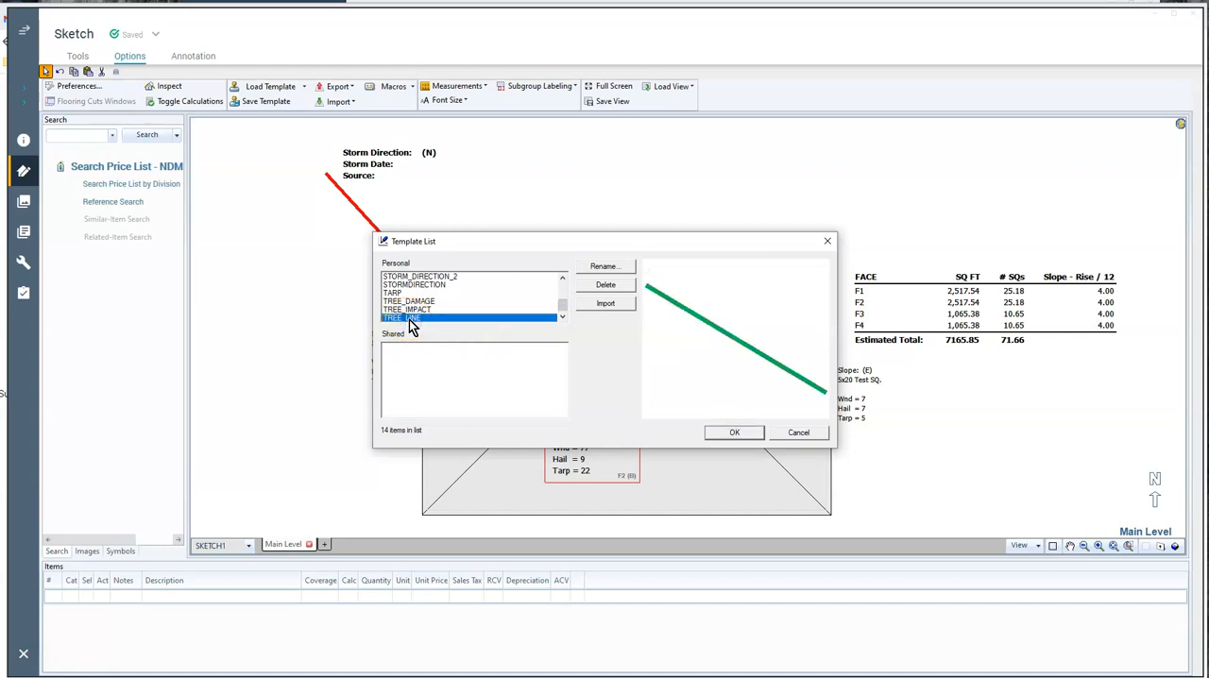
double_click(410, 320)
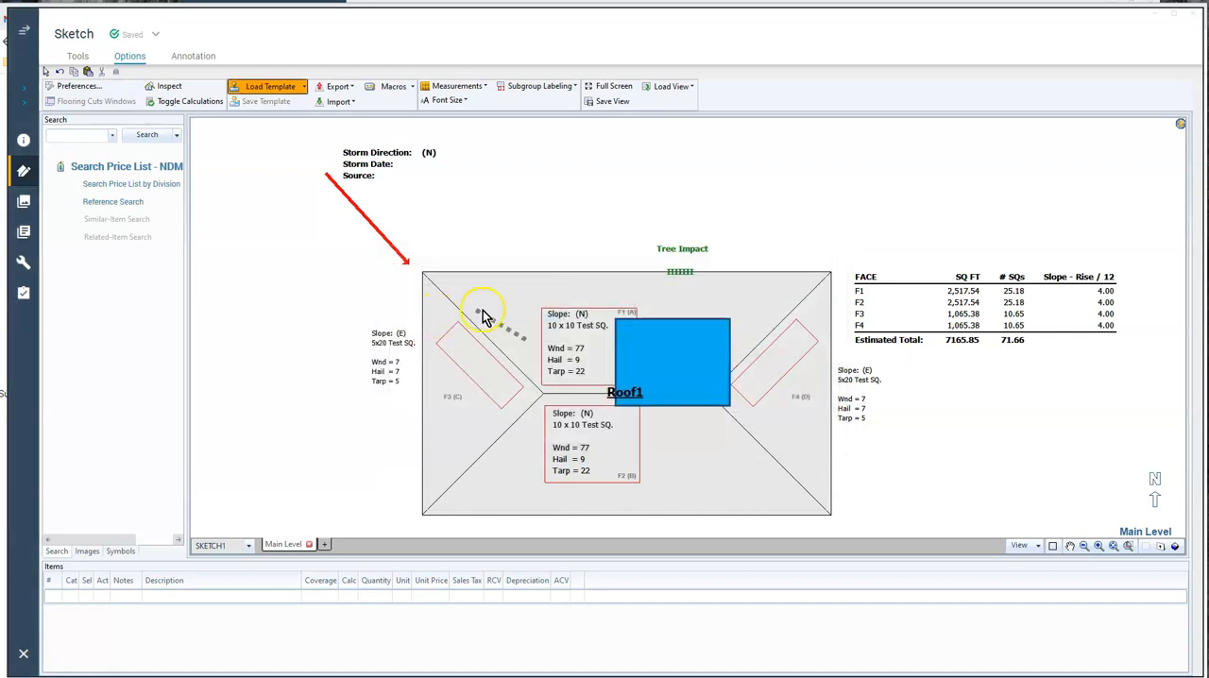
left_click(667, 281)
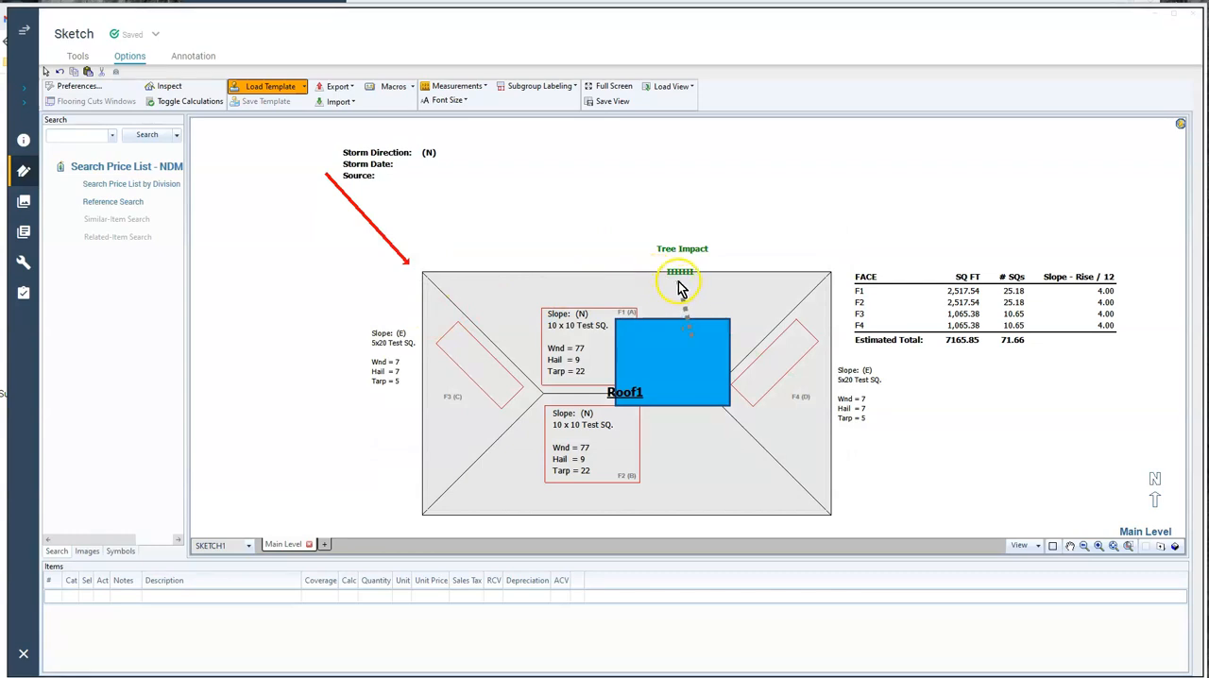
left_click(689, 337)
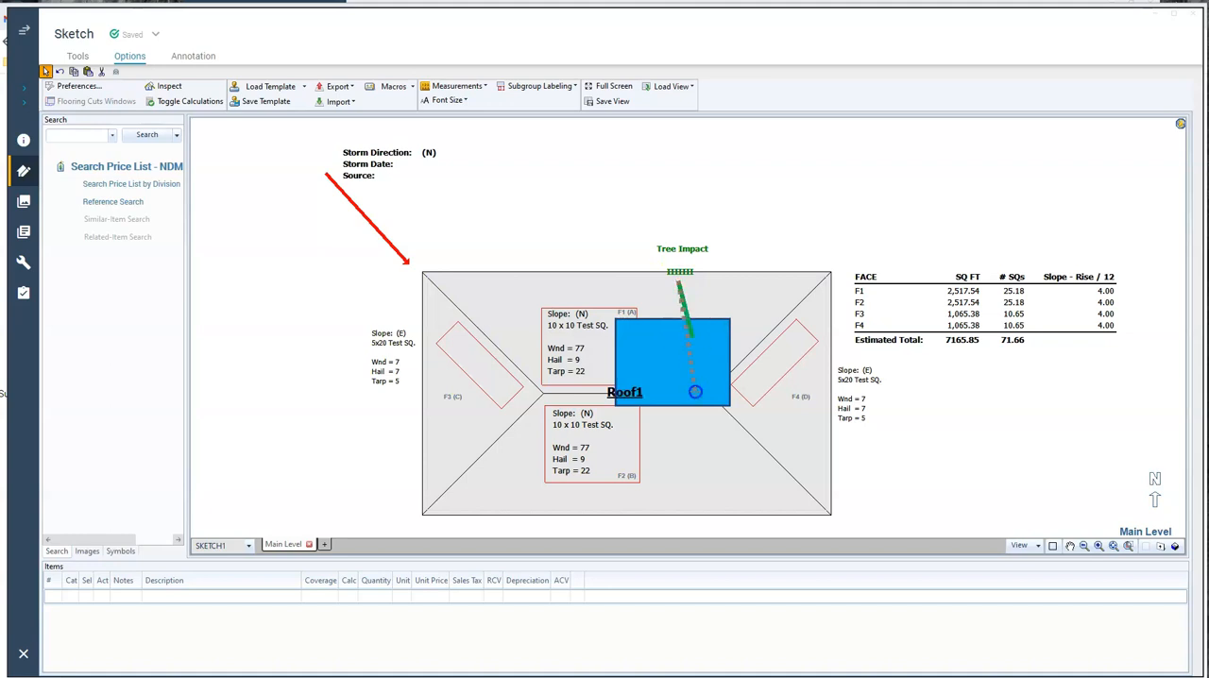
left_click(701, 397)
left_click(593, 173)
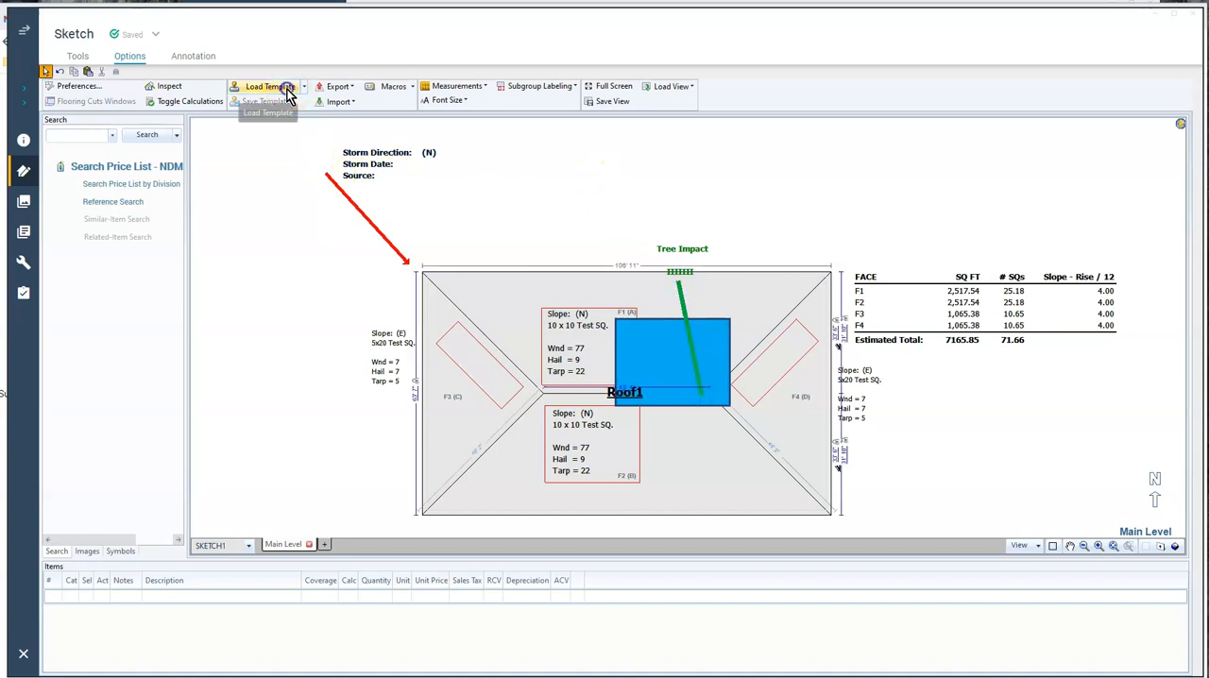
Load the DAMAGE_AREA template and place its x-mark cluster beside the upper end of the tree line
left_click(274, 87)
left_click(562, 320)
left_click(562, 319)
left_click(562, 319)
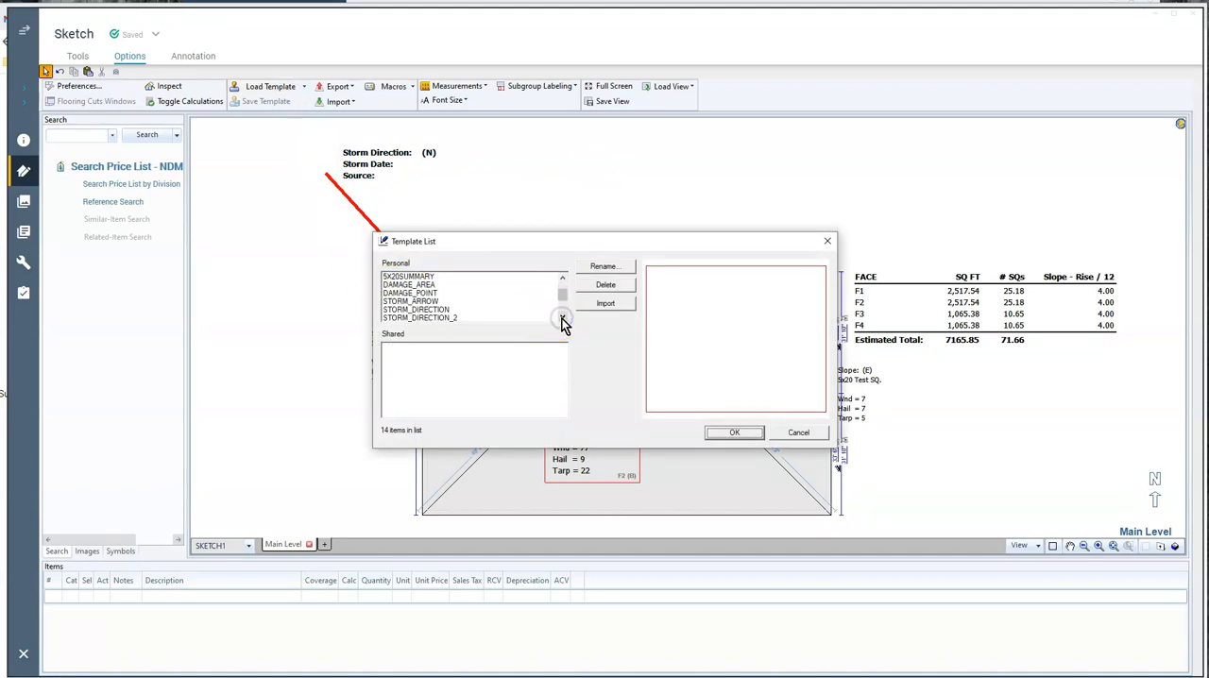
left_click(427, 285)
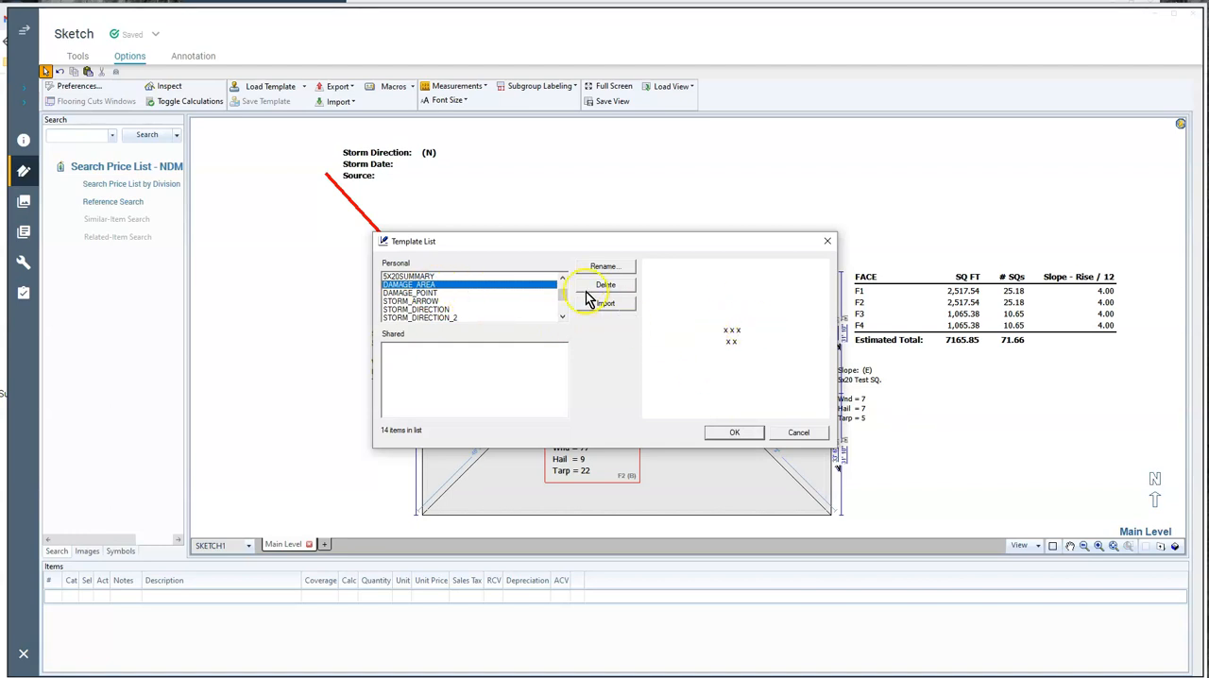
left_click(736, 434)
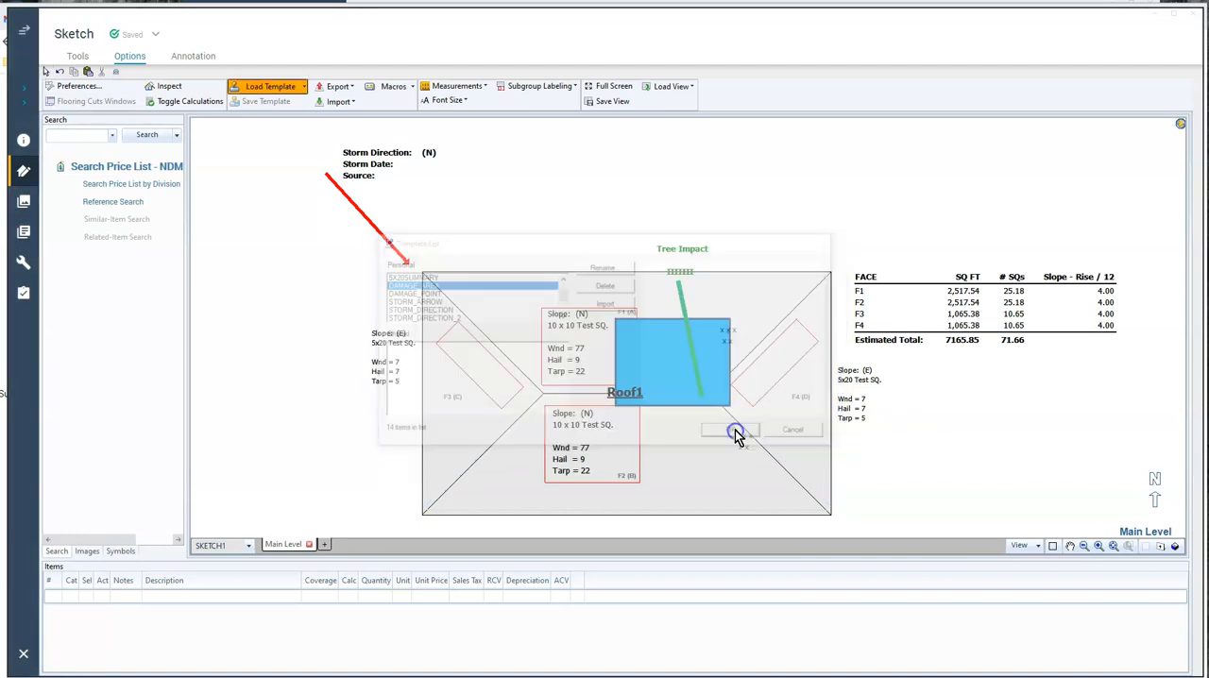
left_click(686, 289)
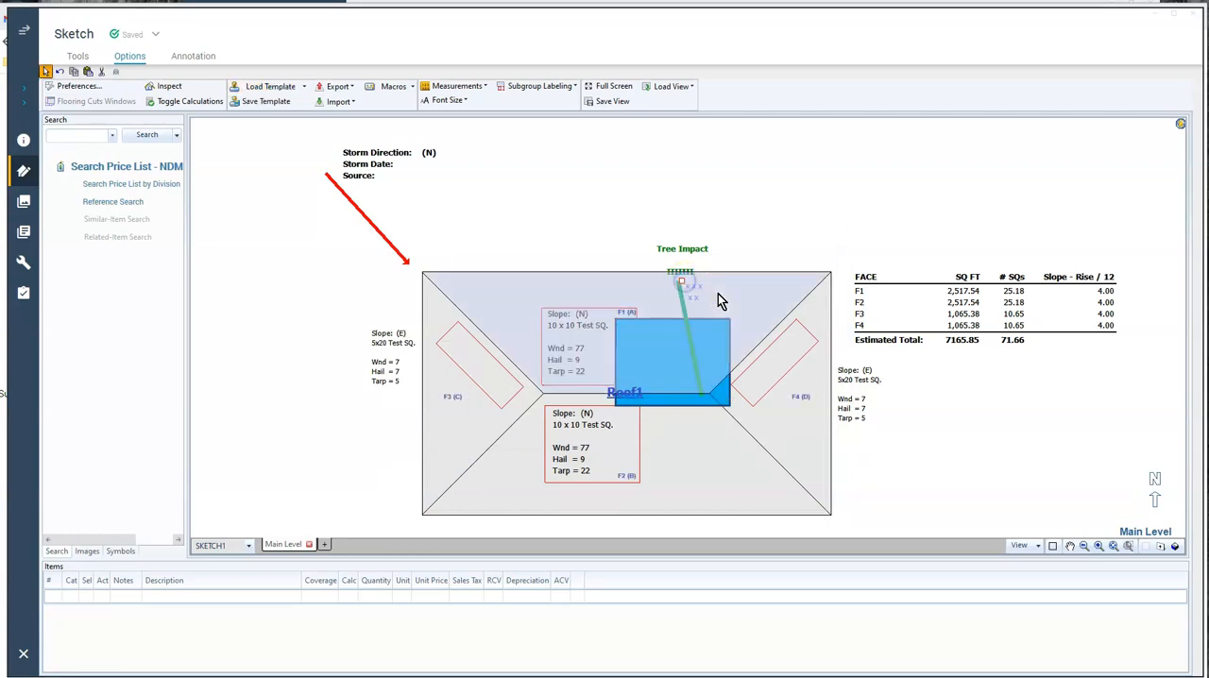
Paste copies of the damage-area cluster along both sides of the tree line and over the right part of the tarp
left_click(718, 294)
left_click(708, 283)
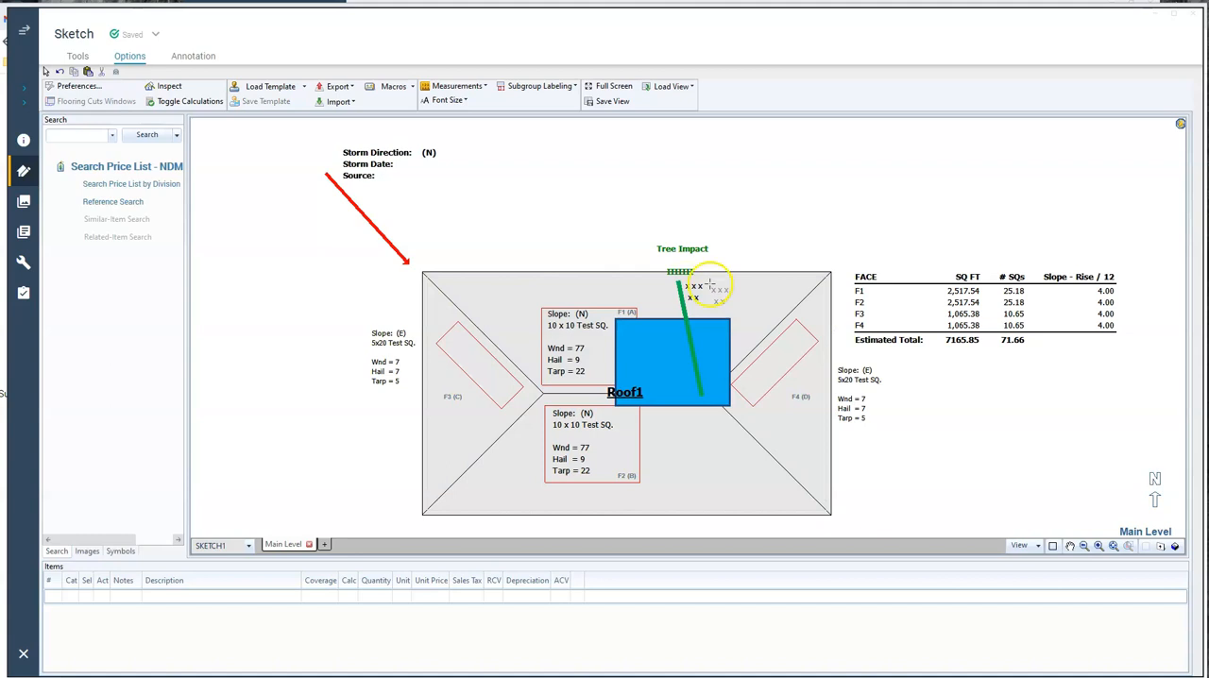
left_click(704, 284)
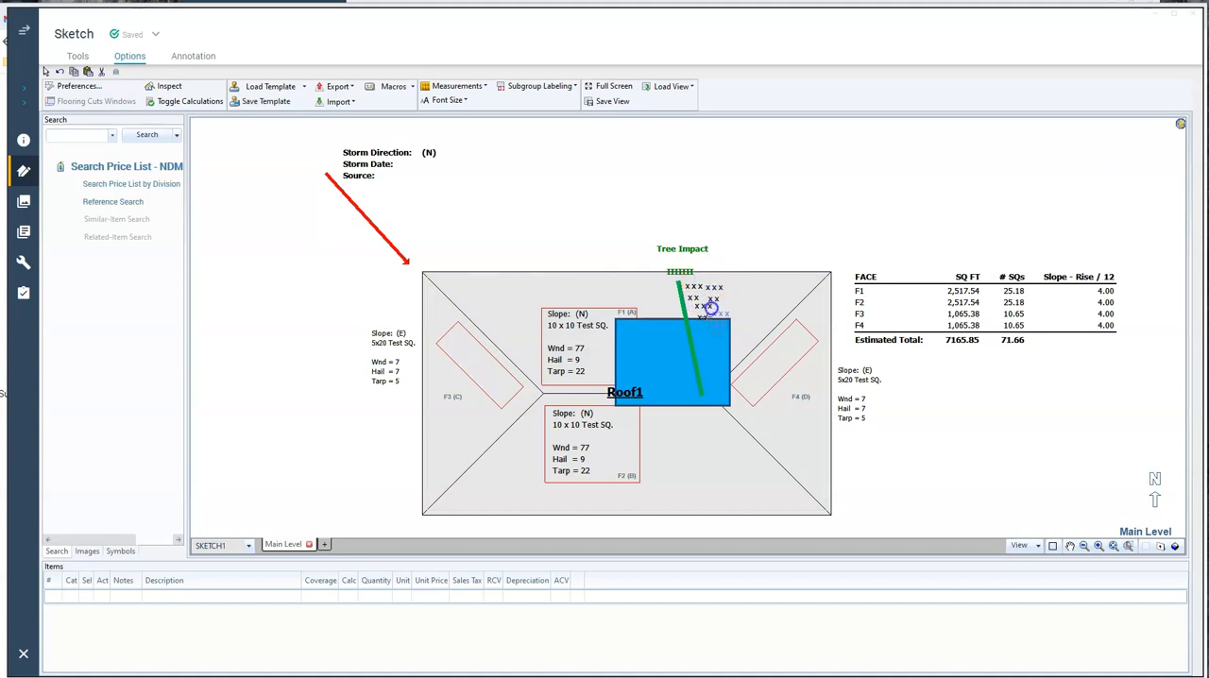
left_click(726, 341)
left_click(707, 376)
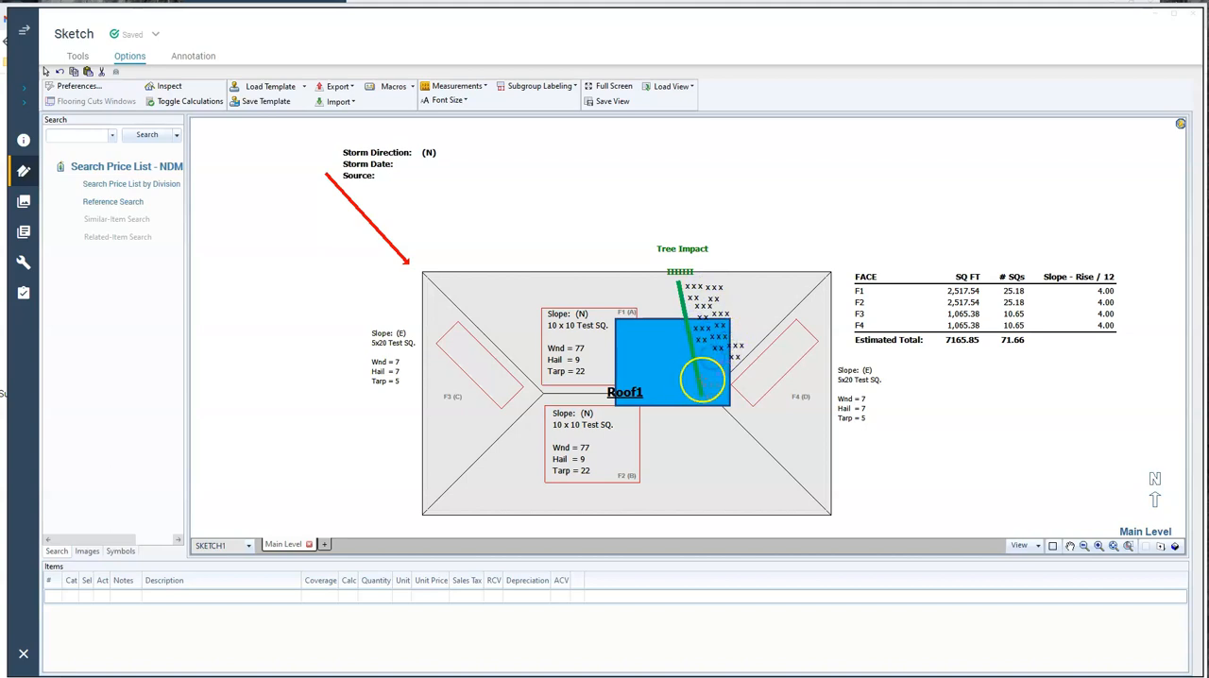
left_click(721, 395)
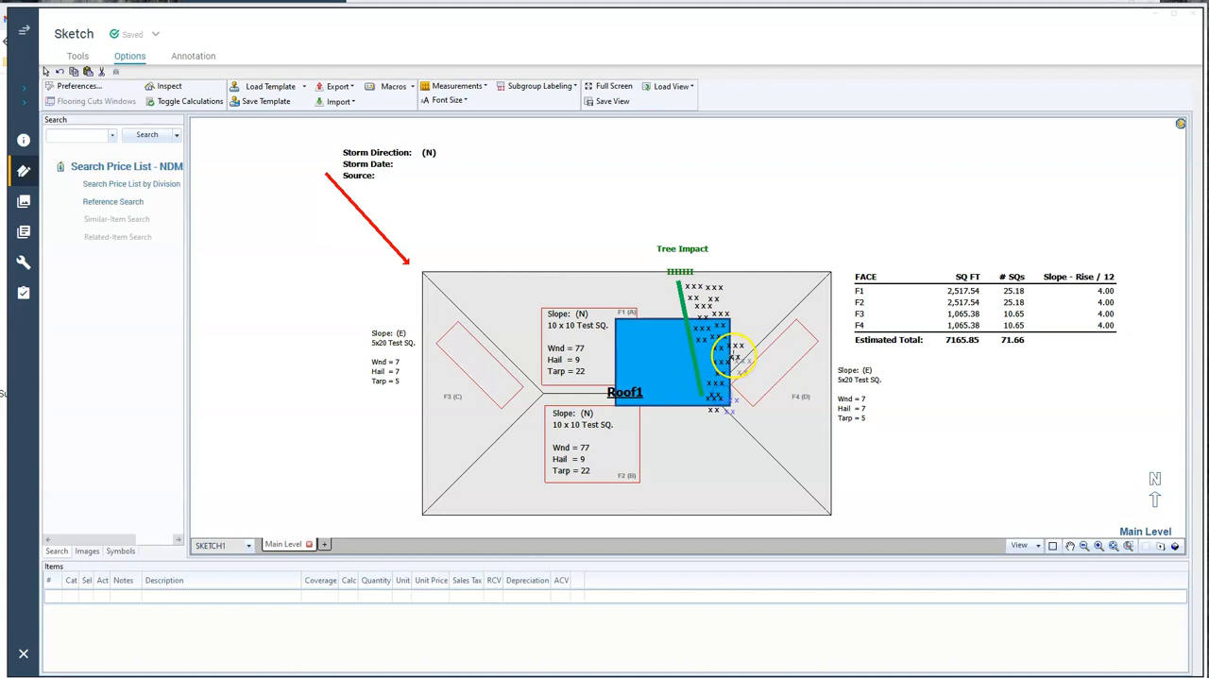
left_click(686, 360)
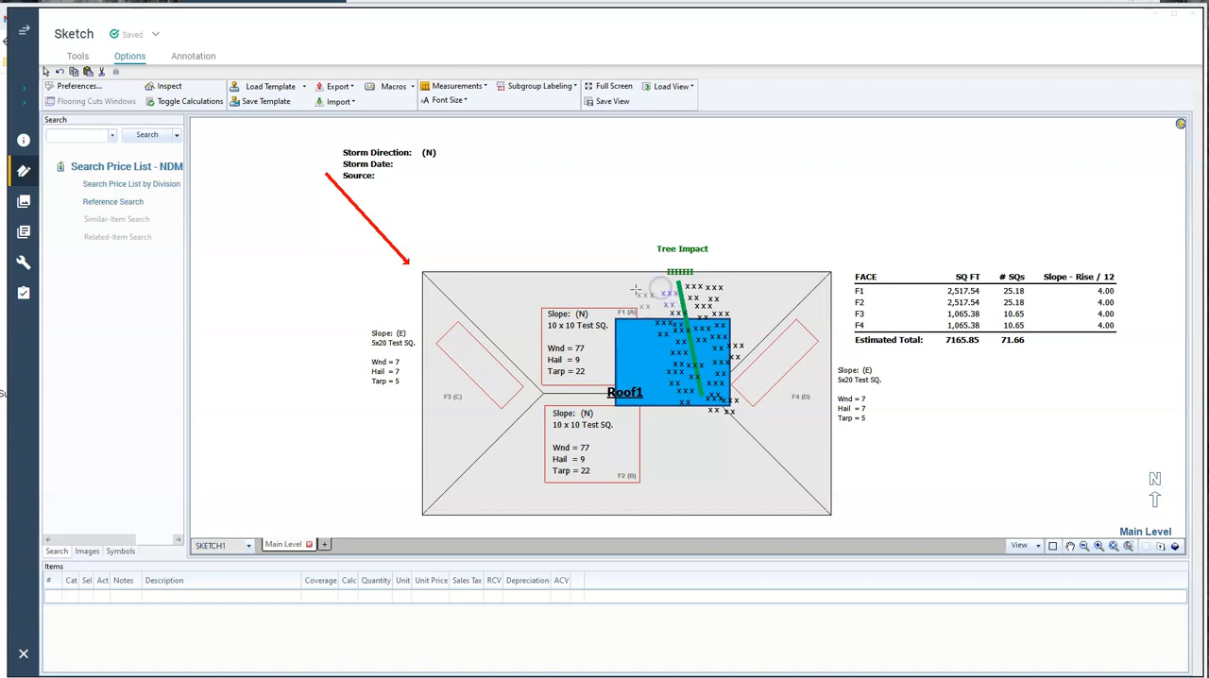
Paste more damage-area clusters across the upper slope F1, along its hips, and along the ridge between the two 10 x 10 test squares
left_click(748, 333)
left_click(775, 276)
left_click(730, 264)
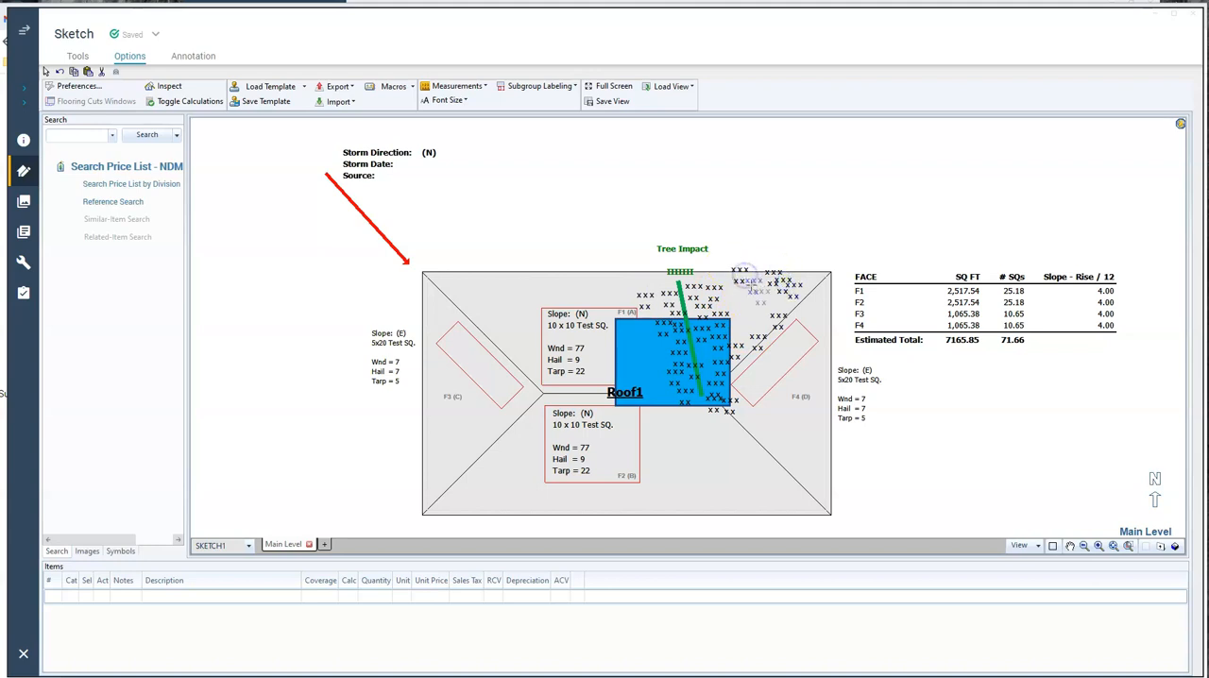
left_click(598, 286)
left_click(561, 279)
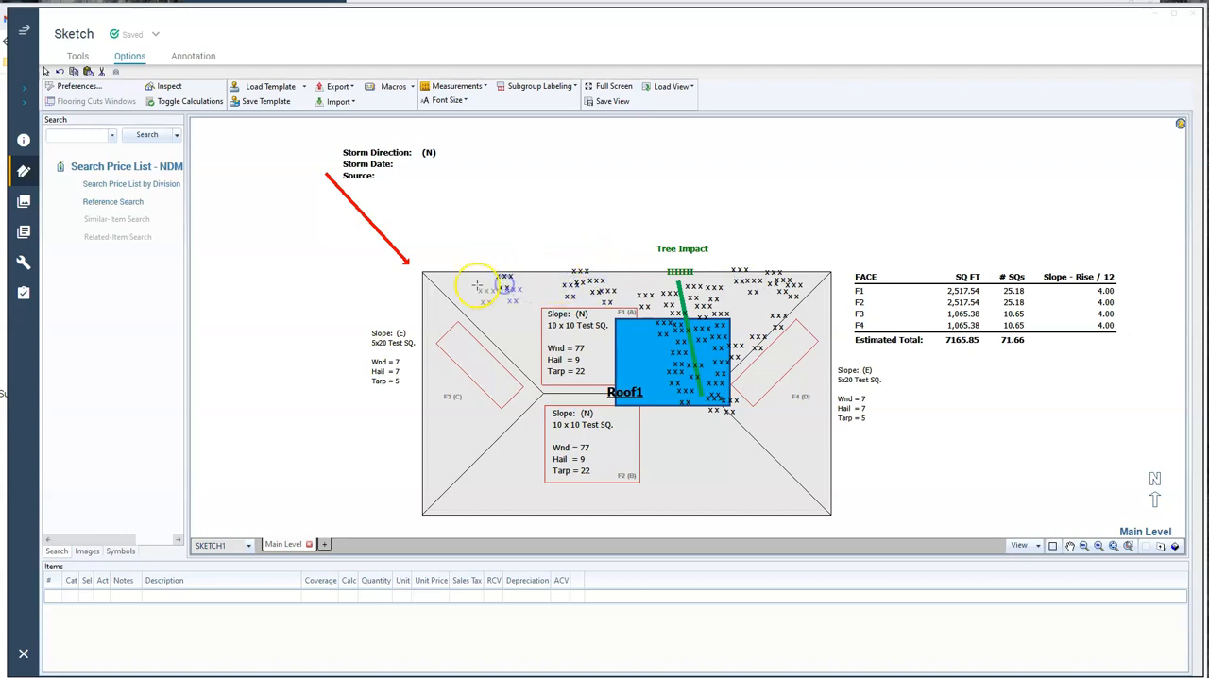
left_click(472, 280)
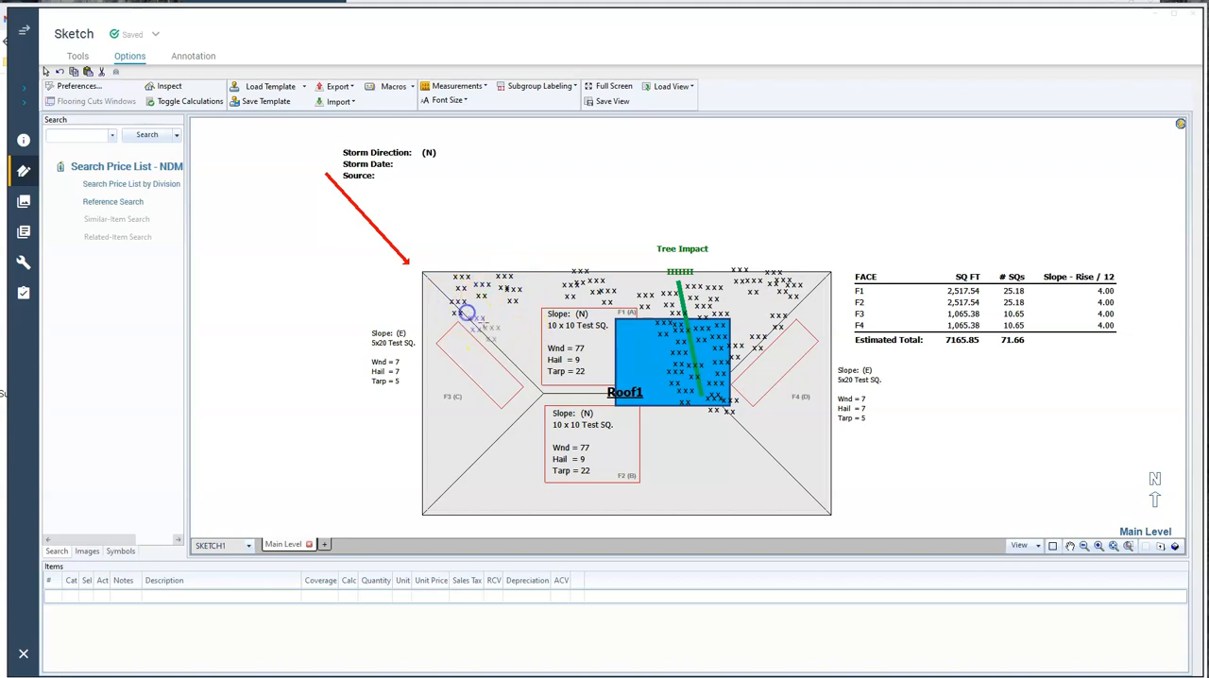
left_click(549, 386)
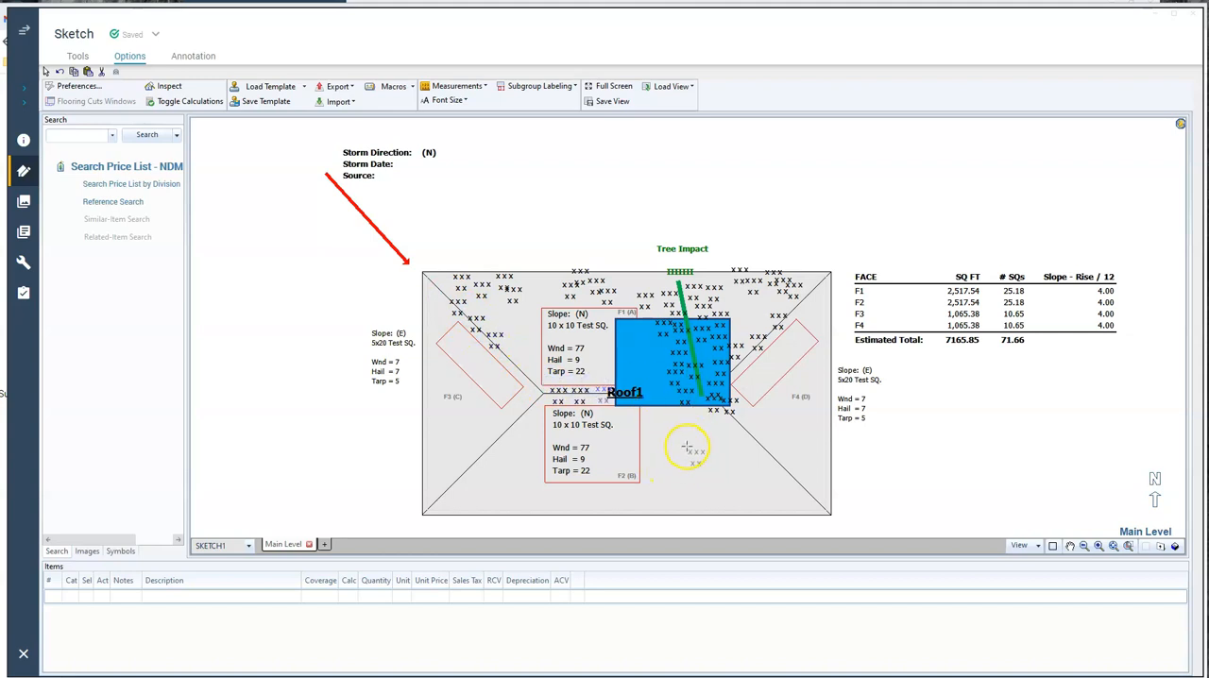
Load the DAMAGE_POINT template, place one mark in the F3 test square, and cut it for repeated pasting
left_click(271, 87)
left_click(412, 319)
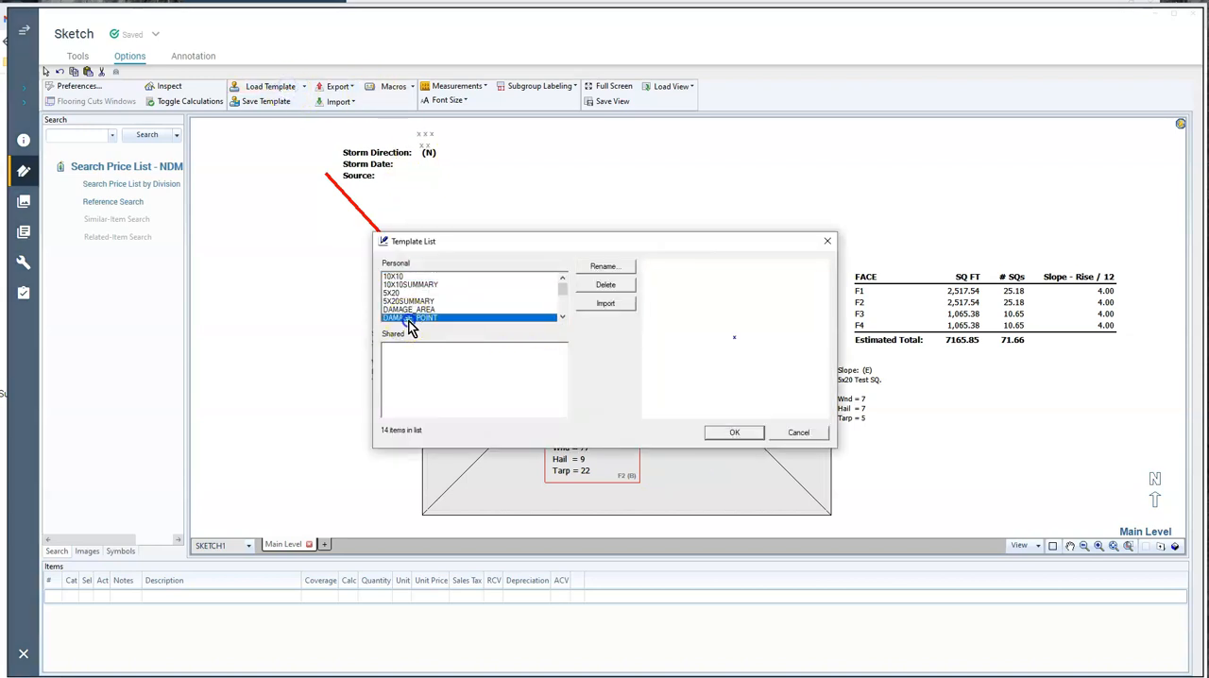
left_click(723, 435)
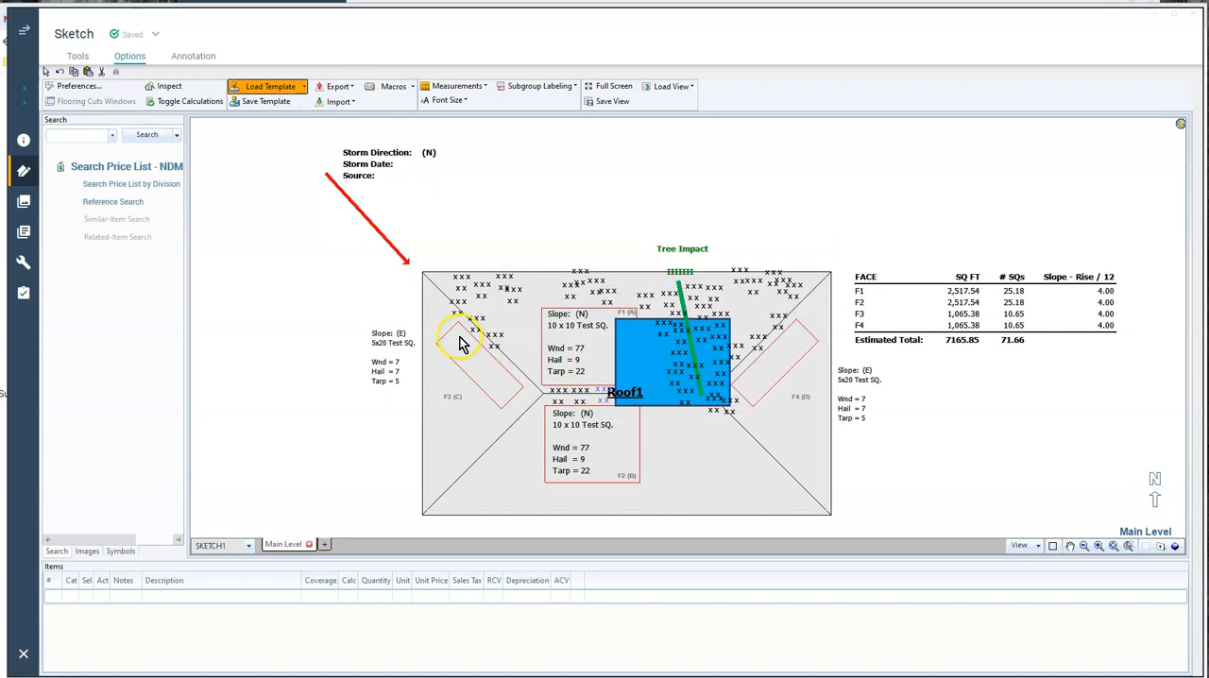
left_click(457, 336)
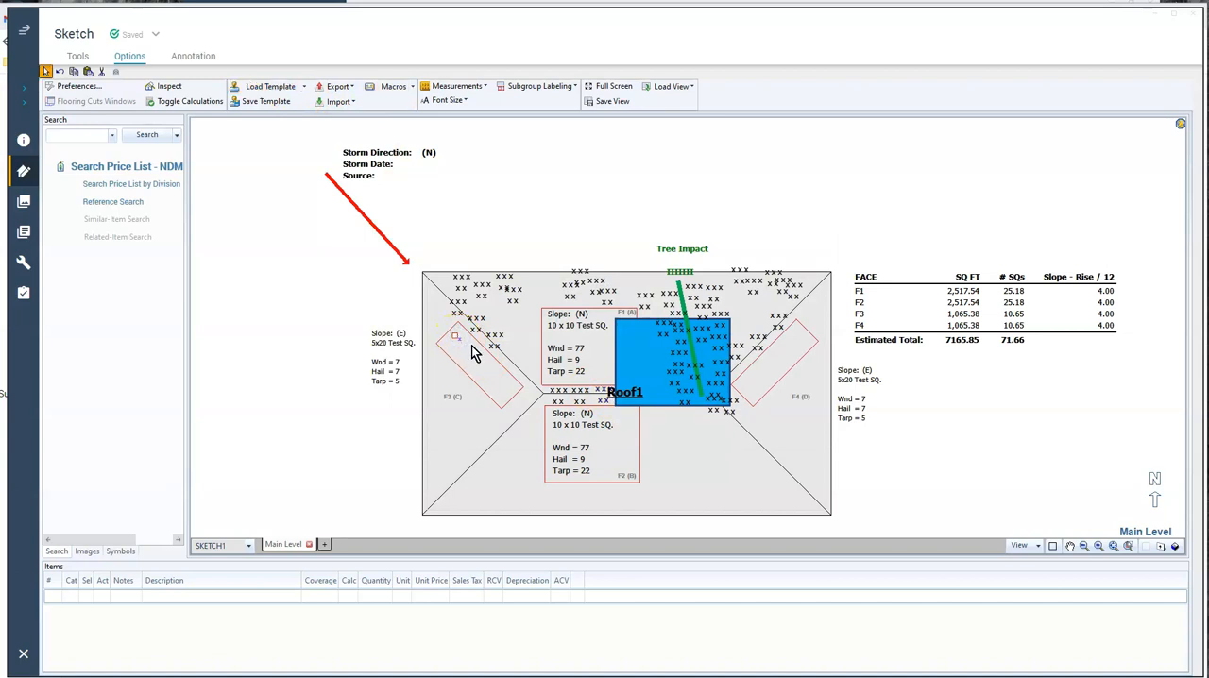
left_click(479, 357)
left_click(460, 341)
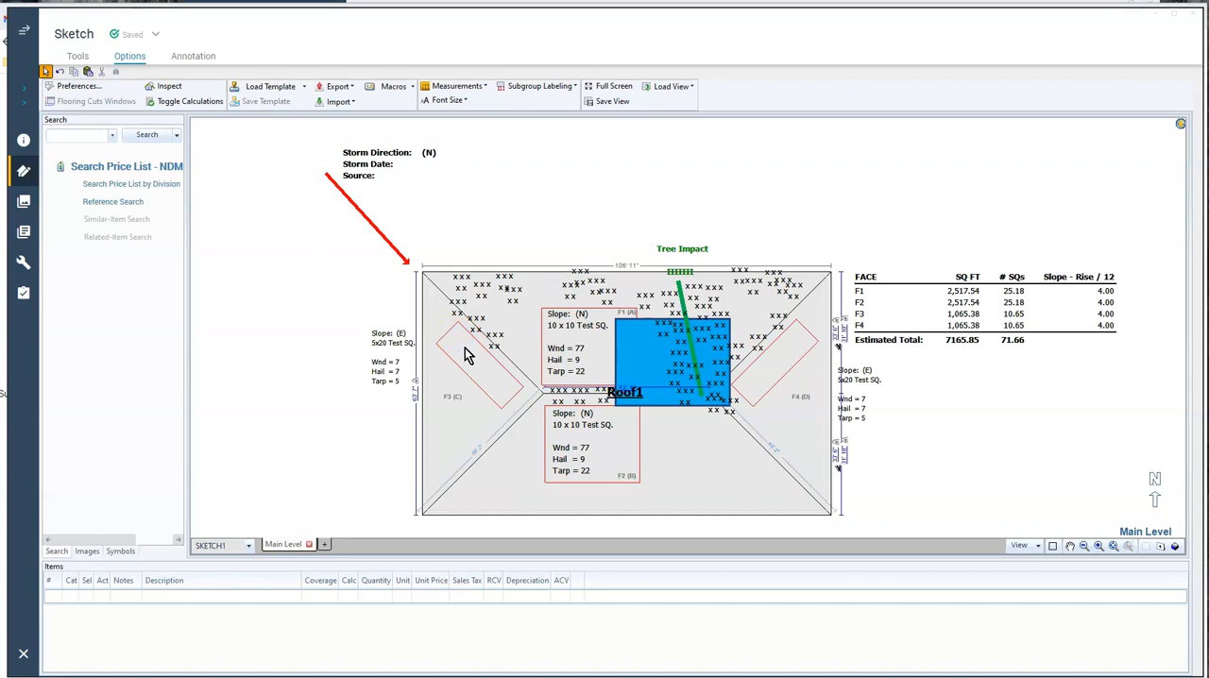
left_click(494, 351)
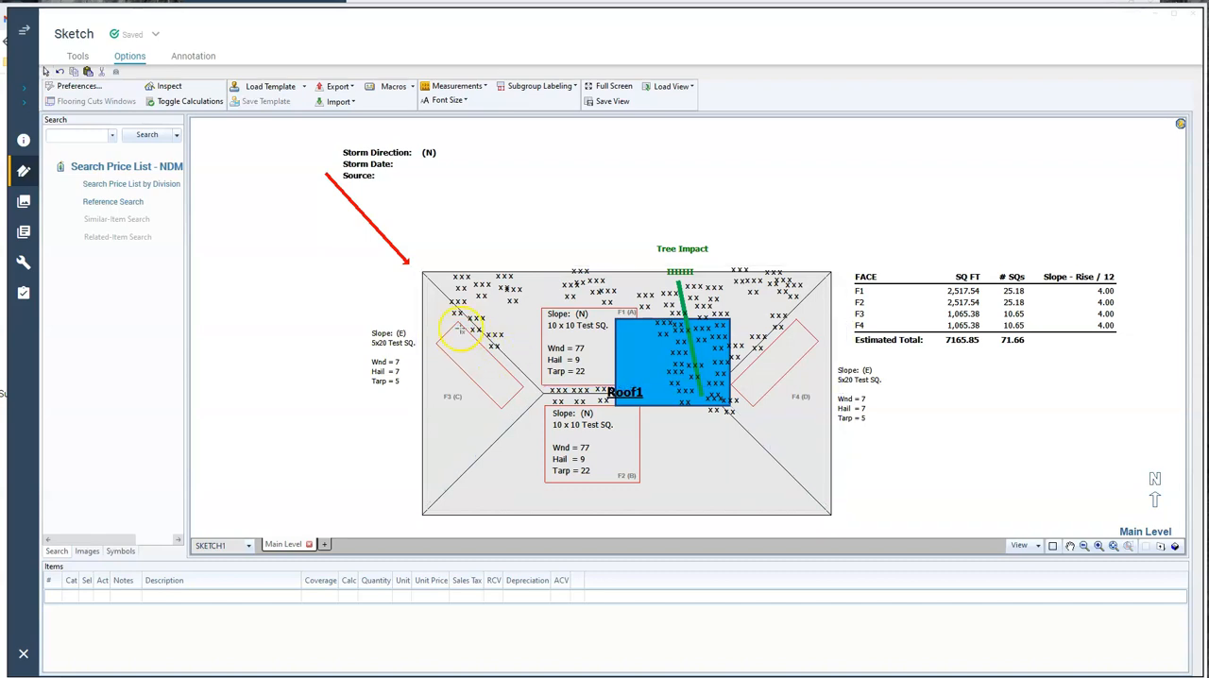
Paste seven damage points spread across the 5x20 test square on F3
left_click(456, 329)
left_click(474, 350)
left_click(462, 355)
left_click(469, 373)
left_click(489, 356)
left_click(498, 380)
left_click(497, 395)
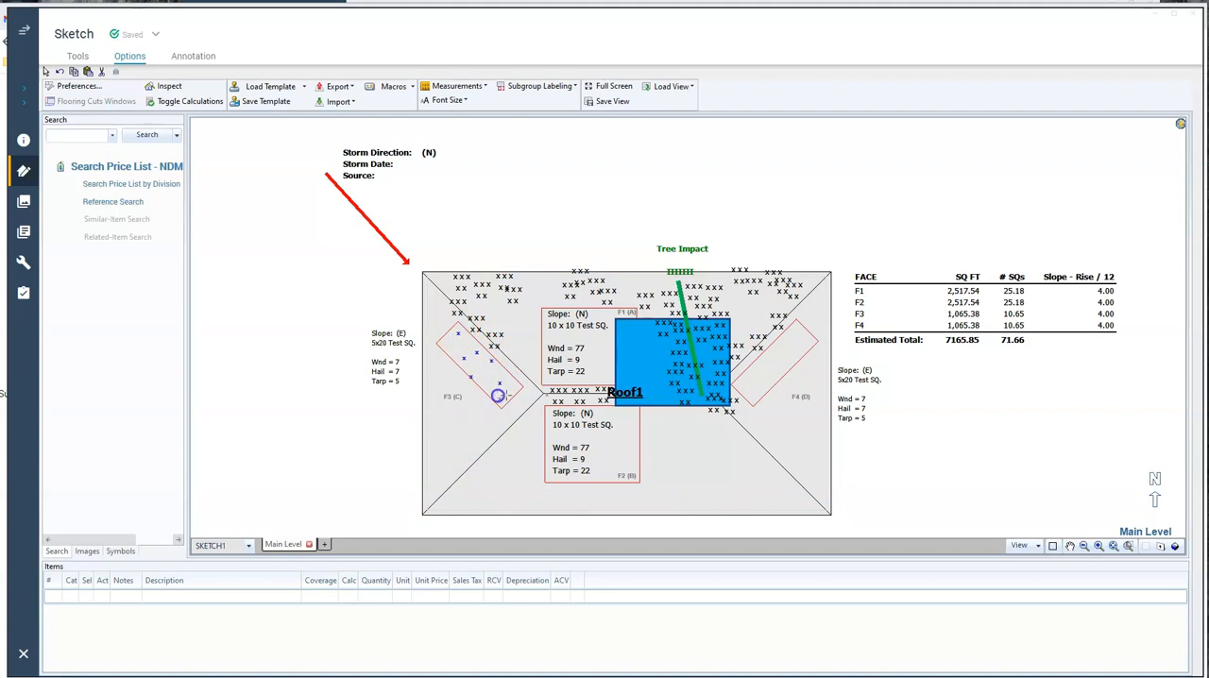
Paste damage points around the summary text inside the 10 x 10 test square on F1
left_click(603, 341)
left_click(579, 338)
left_click(594, 316)
left_click(548, 334)
left_click(575, 375)
left_click(593, 353)
left_click(604, 367)
Paste damage points throughout the 10 x 10 test square on F2
left_click(551, 432)
left_click(574, 433)
left_click(604, 407)
left_click(638, 424)
left_click(622, 450)
left_click(602, 437)
left_click(605, 457)
left_click(627, 463)
left_click(581, 464)
left_click(557, 477)
Paste damage points across the 5x20 test square on F4 and finish pasting
left_click(739, 382)
left_click(749, 392)
left_click(752, 361)
left_click(779, 370)
left_click(765, 362)
left_click(792, 327)
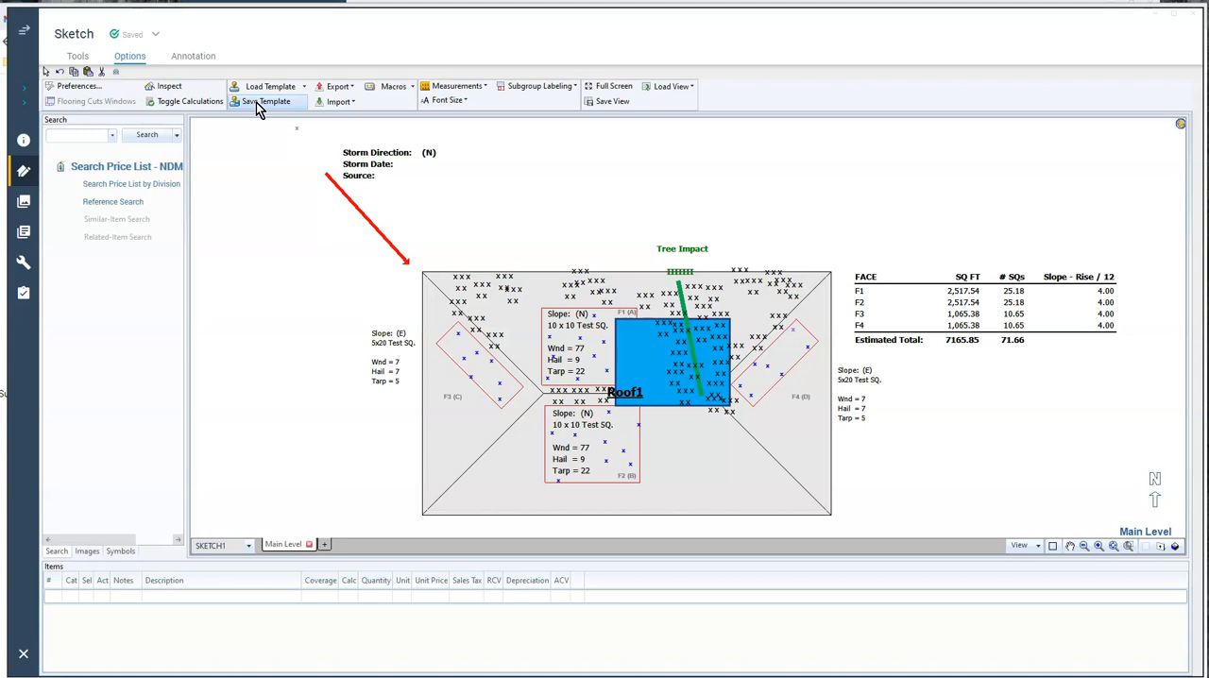
left_click(289, 148)
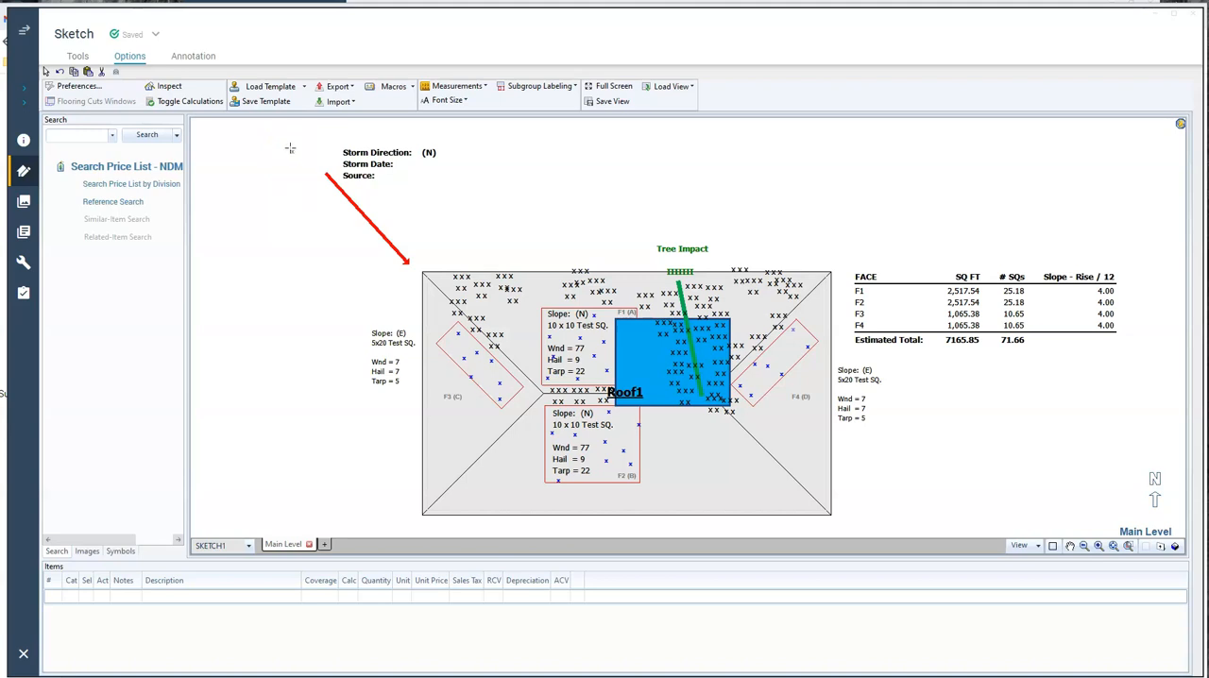
left_click(259, 175)
Draw Free Form leader lines connecting the F3 and F4 damage summaries to their 5x20 test squares
left_click(194, 56)
left_click(160, 102)
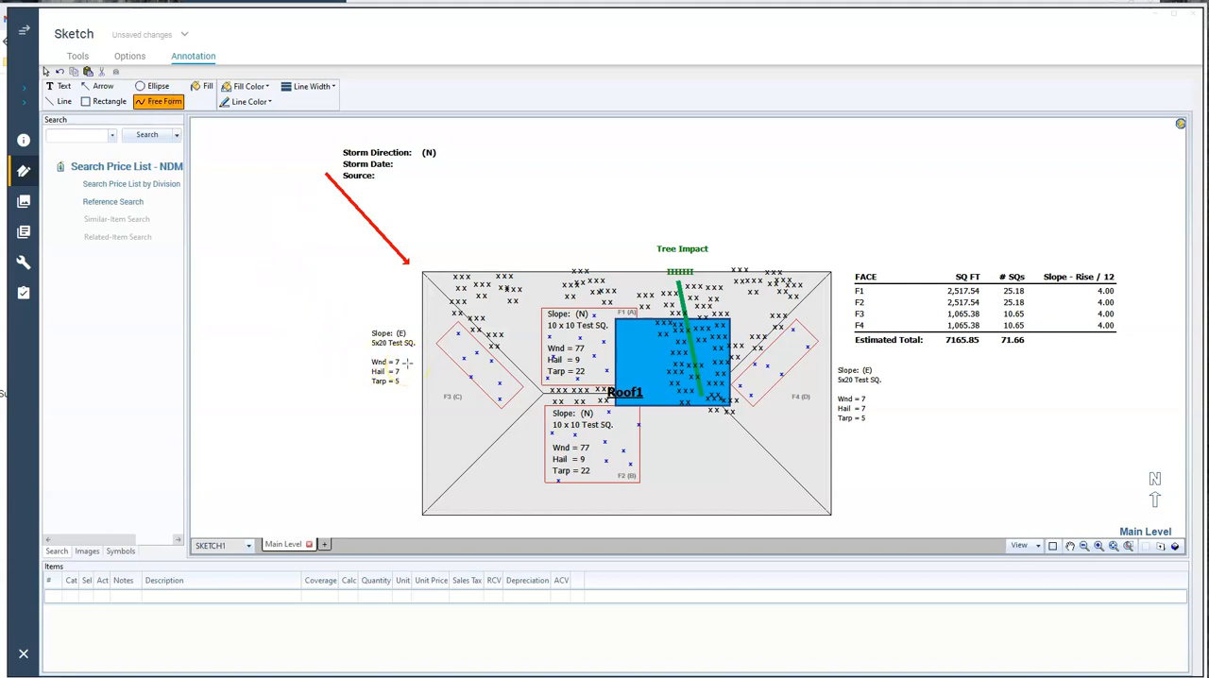
mouse_move(419, 360)
left_mouse_down()
mouse_move(437, 380)
mouse_move(466, 356)
left_mouse_up()
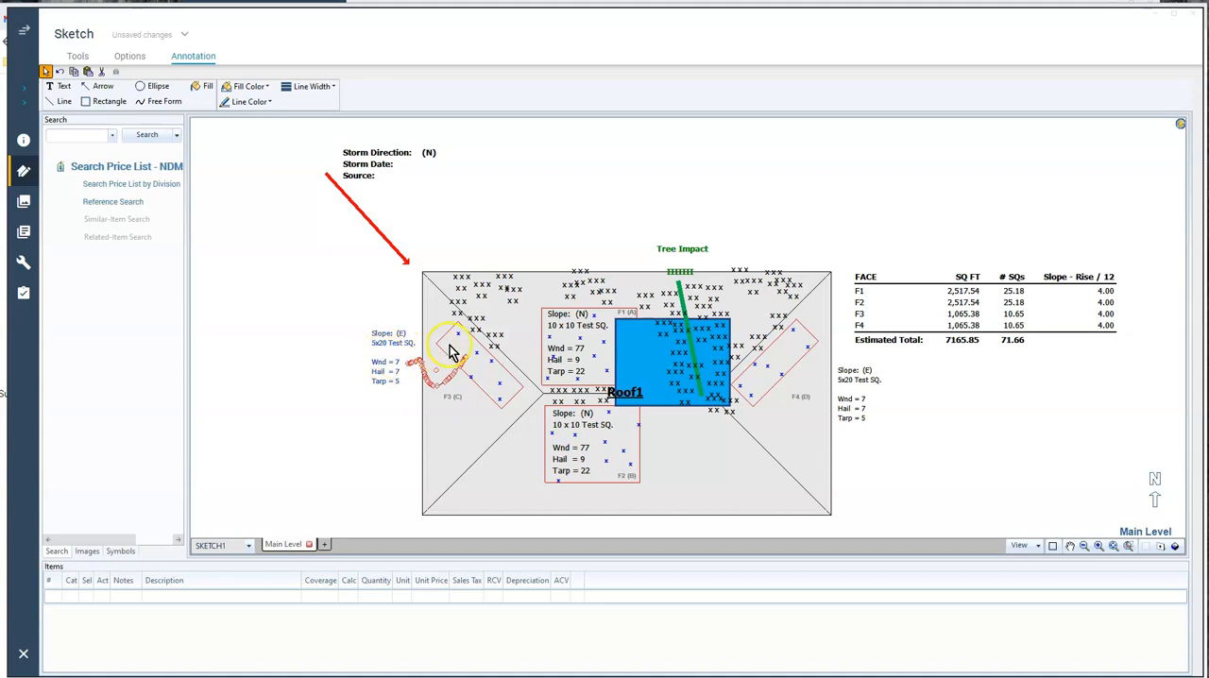
left_click(479, 404)
left_click(162, 101)
left_click_drag(798, 375, 850, 359)
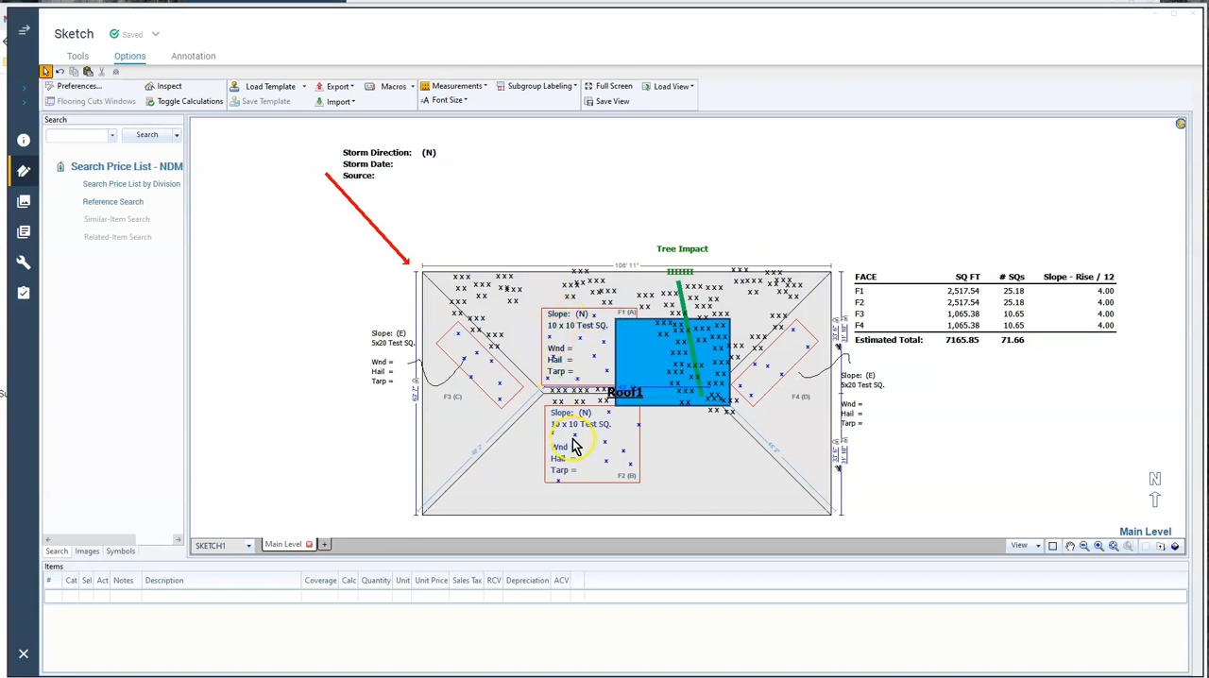
left_click(289, 95)
scroll(432, 306, "down", 3)
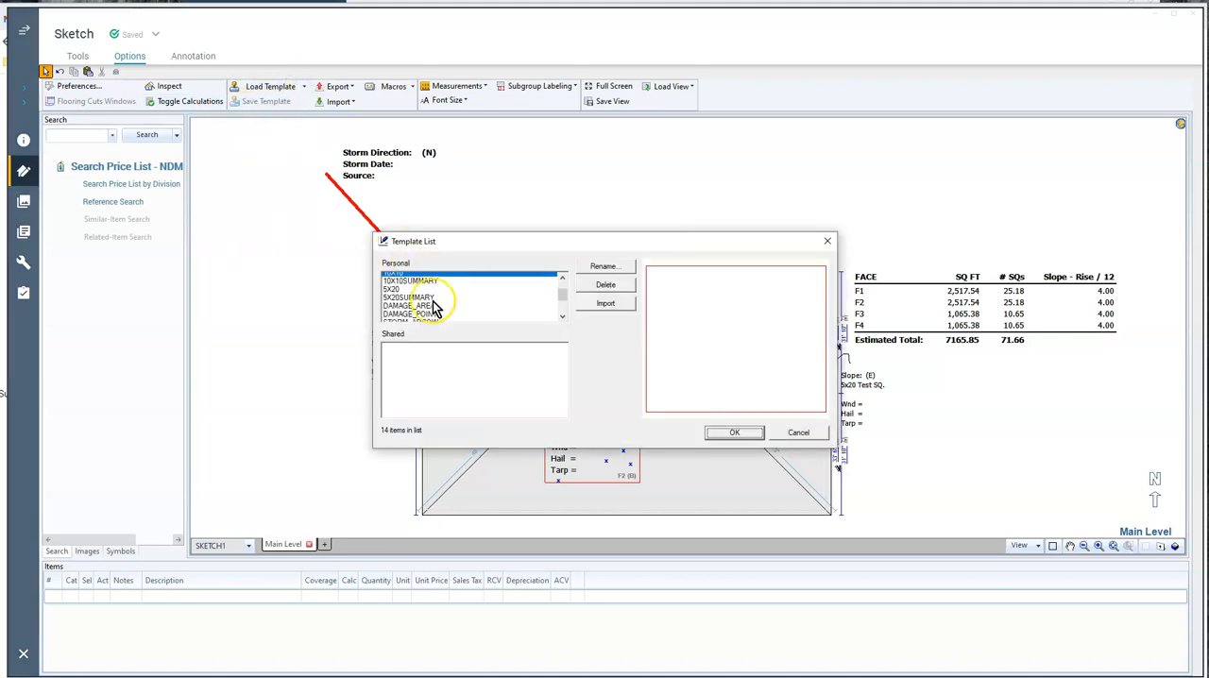
scroll(434, 308, "down", 1)
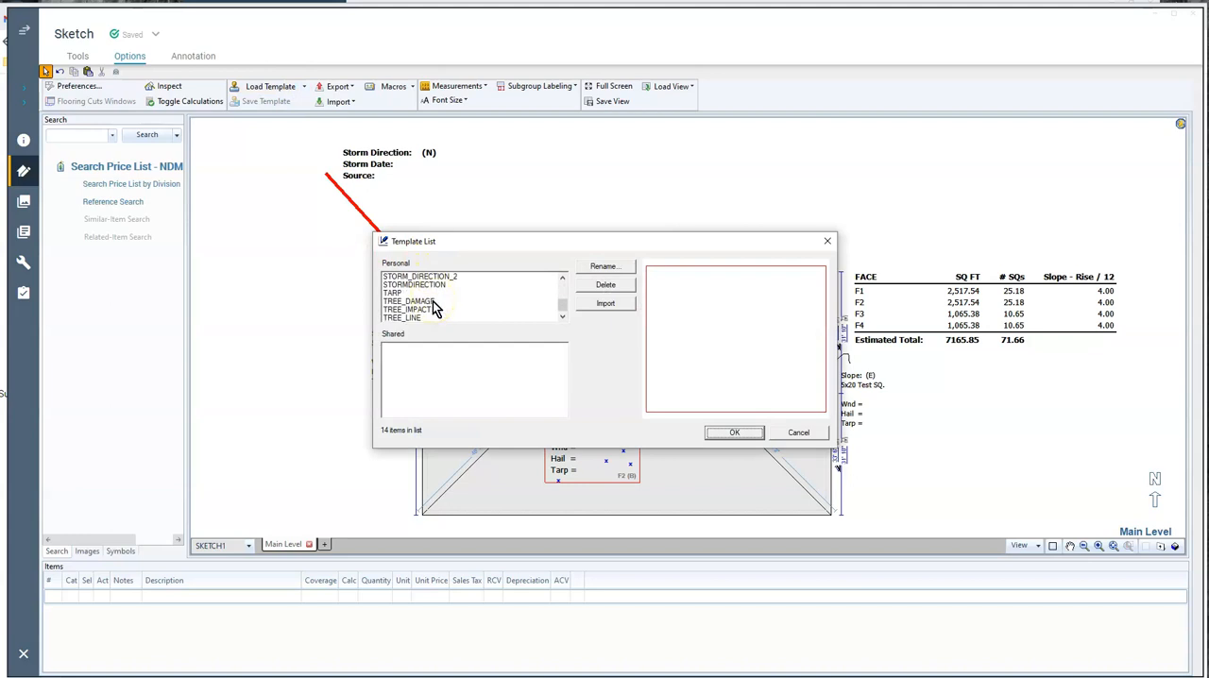
left_click(799, 432)
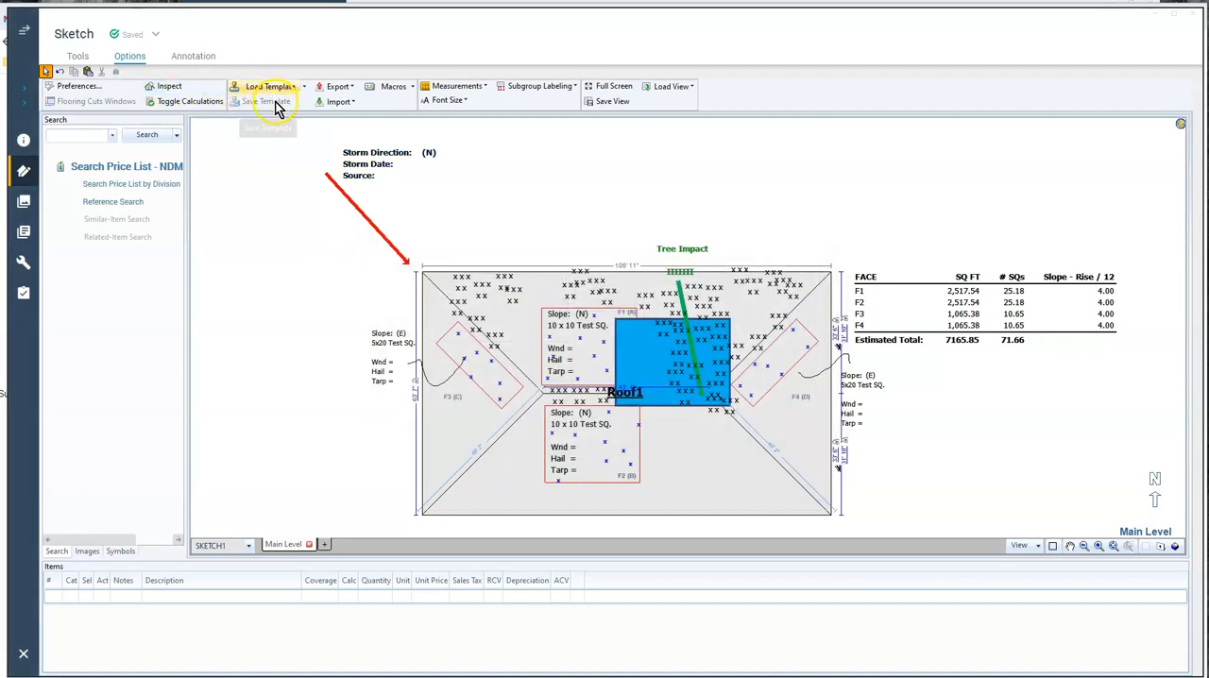
Add a text annotation reading FRONT RISK above the roof sketch
left_click(189, 56)
left_click(60, 86)
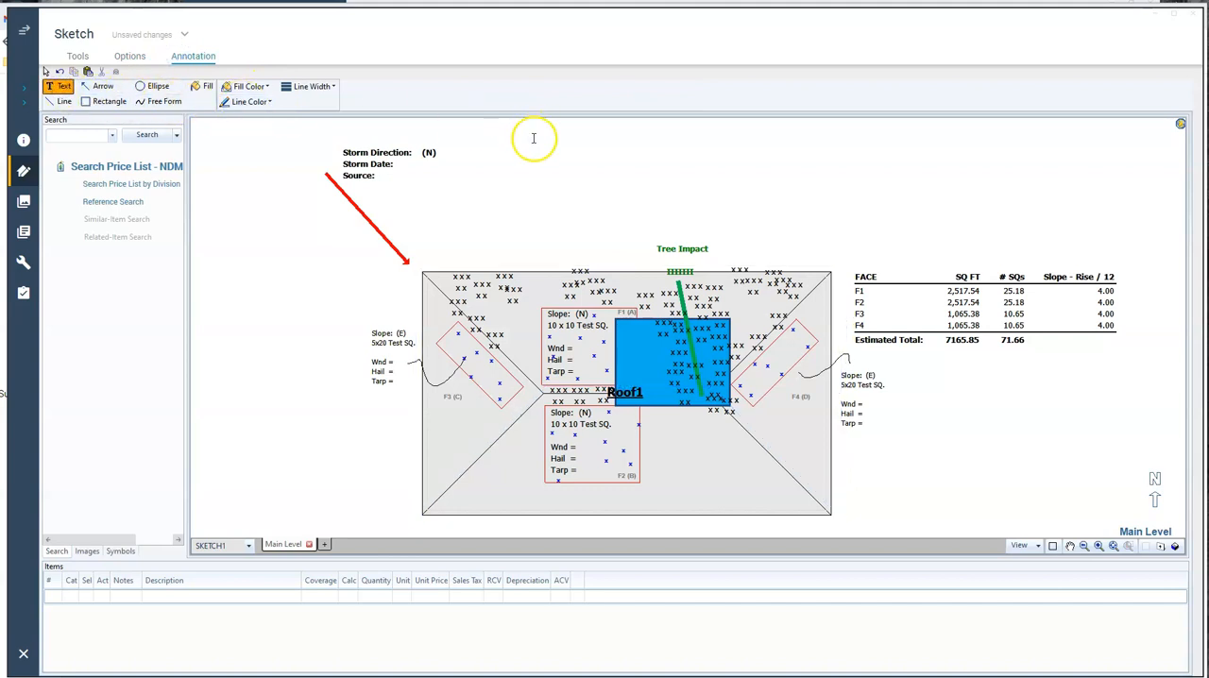
left_click(532, 155)
type("F")
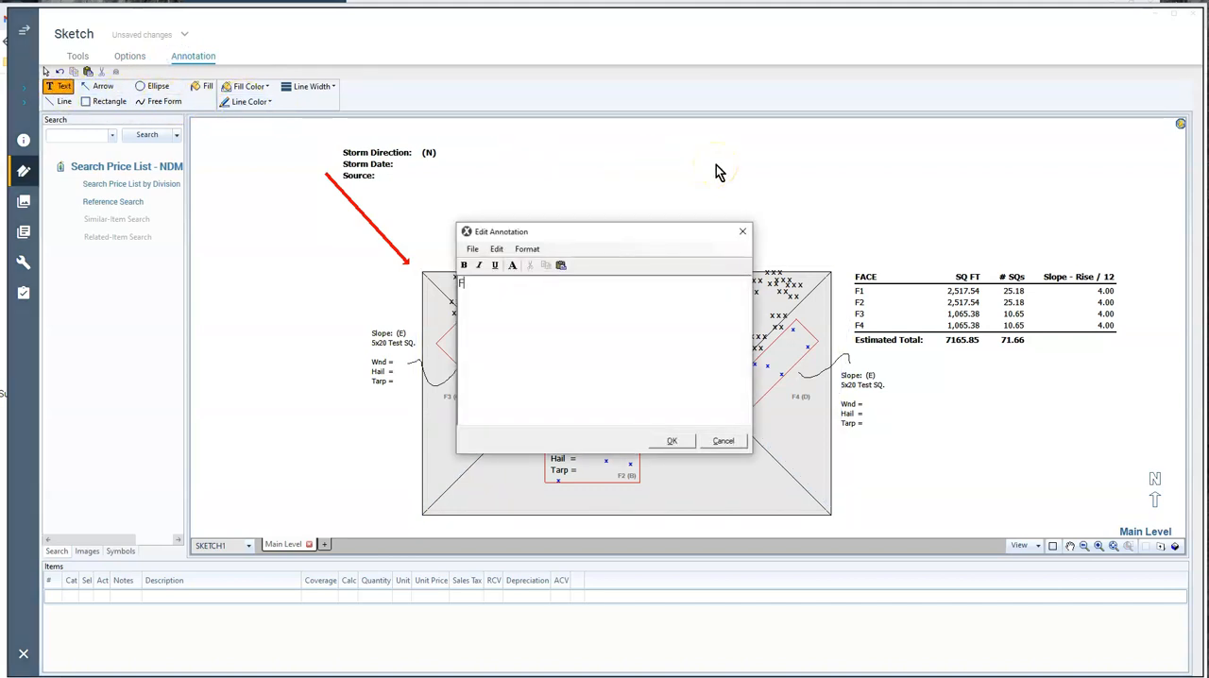
type("RO ")
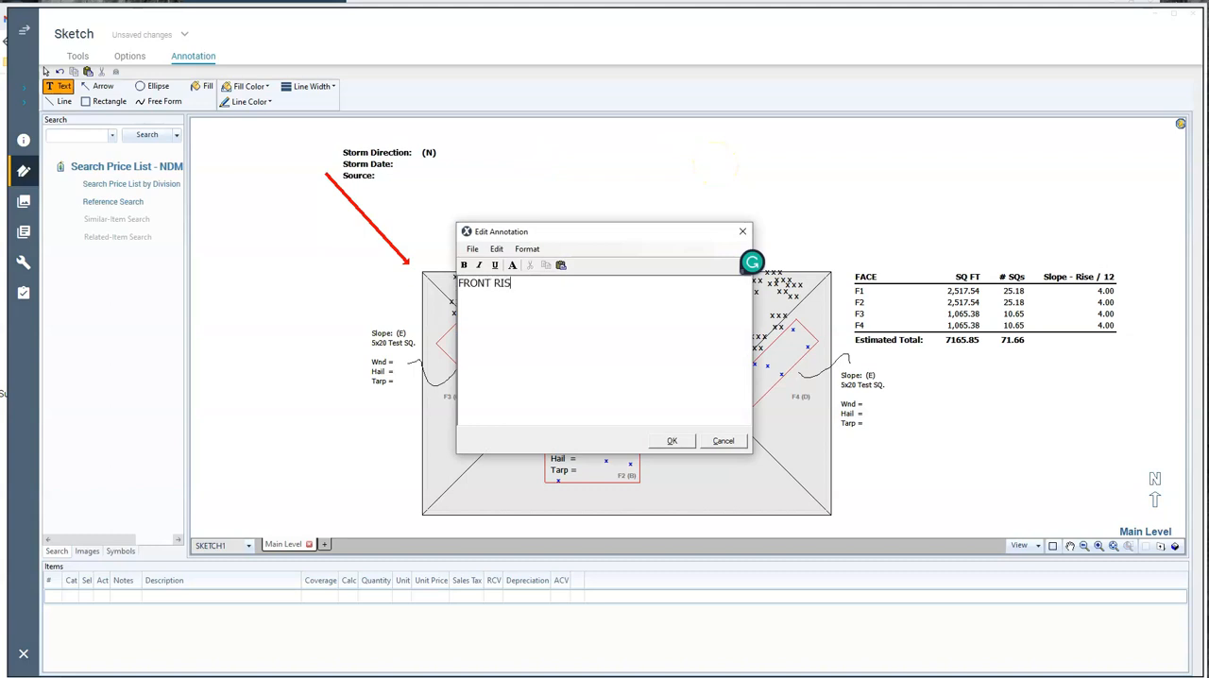
type("T RISE")
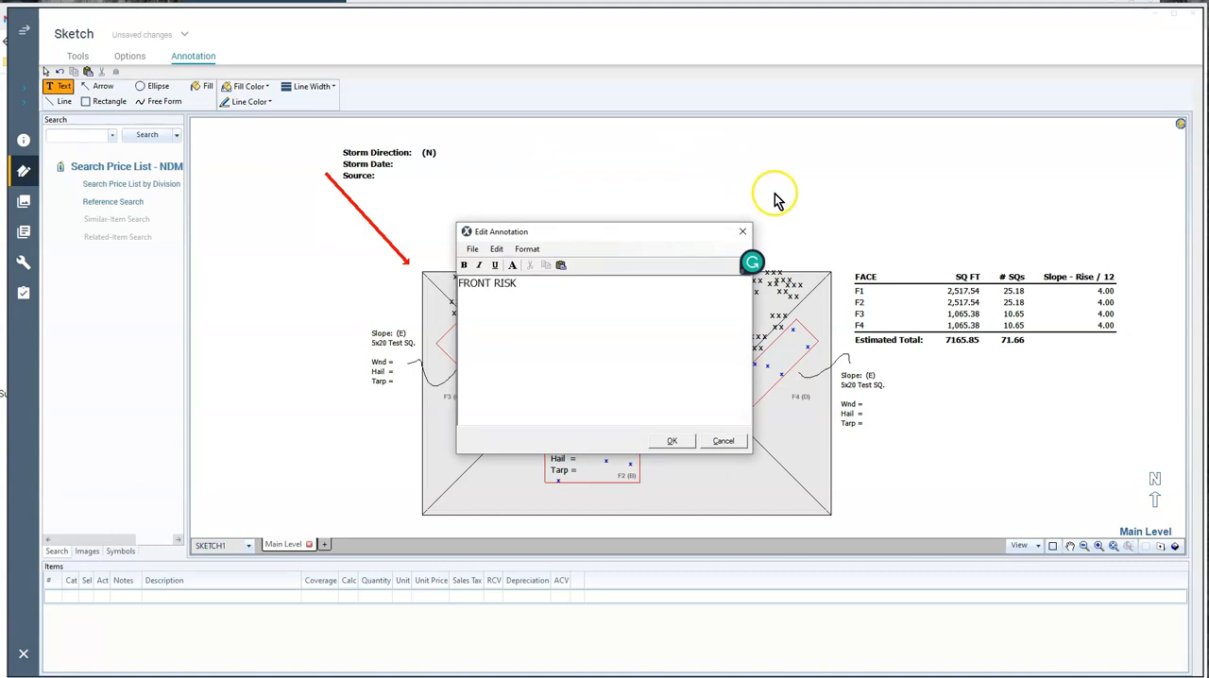
Format the FRONT RISK text as bold, underlined, size 18, and center the label above the roof
left_click_drag(520, 284, 457, 284)
left_click(463, 264)
left_click(495, 264)
left_click(512, 266)
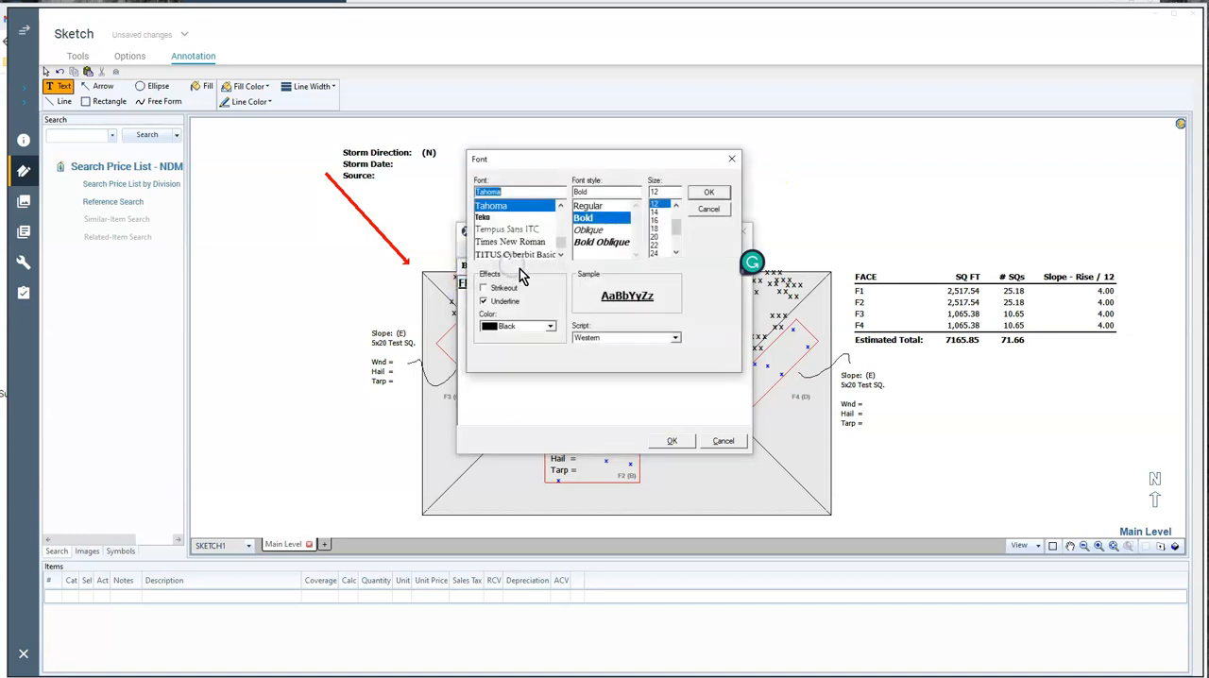
left_click(658, 230)
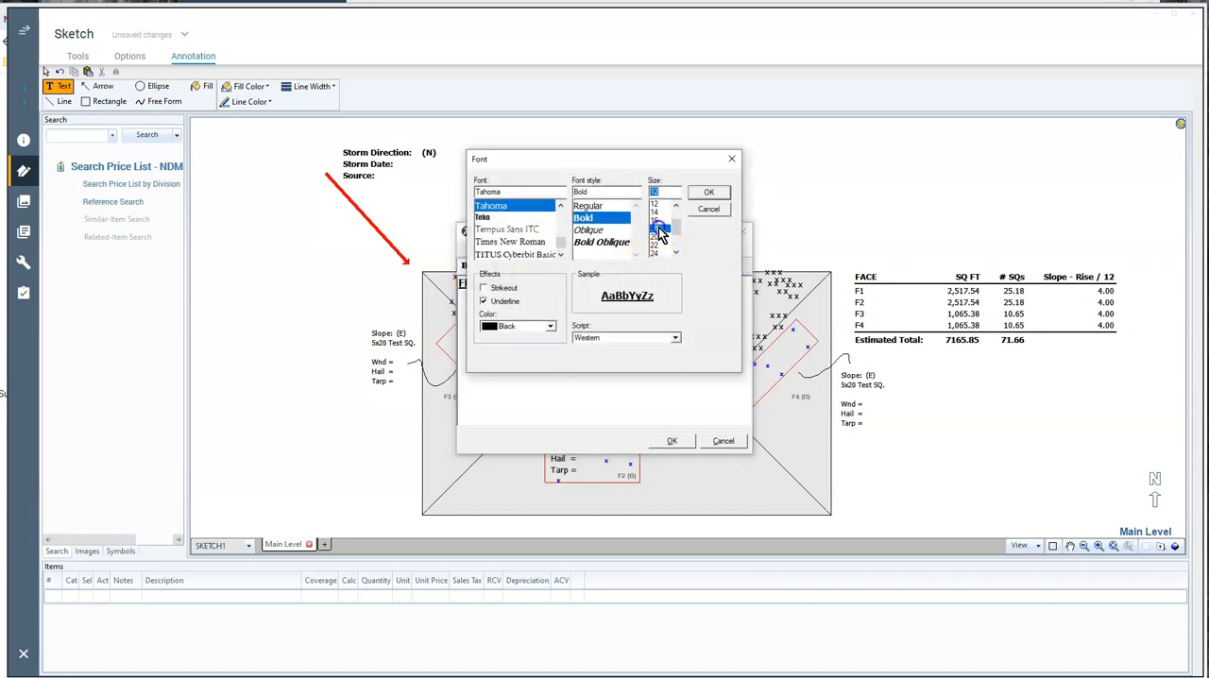
left_click(709, 192)
left_click(670, 440)
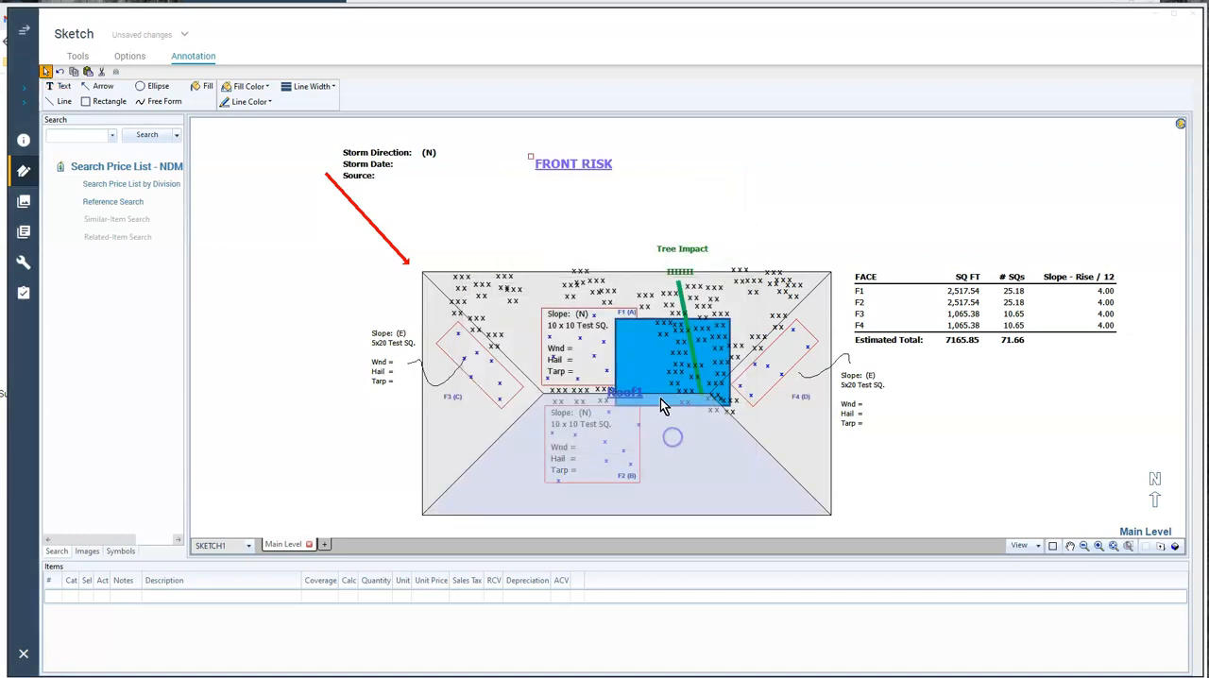
left_click_drag(530, 157, 570, 144)
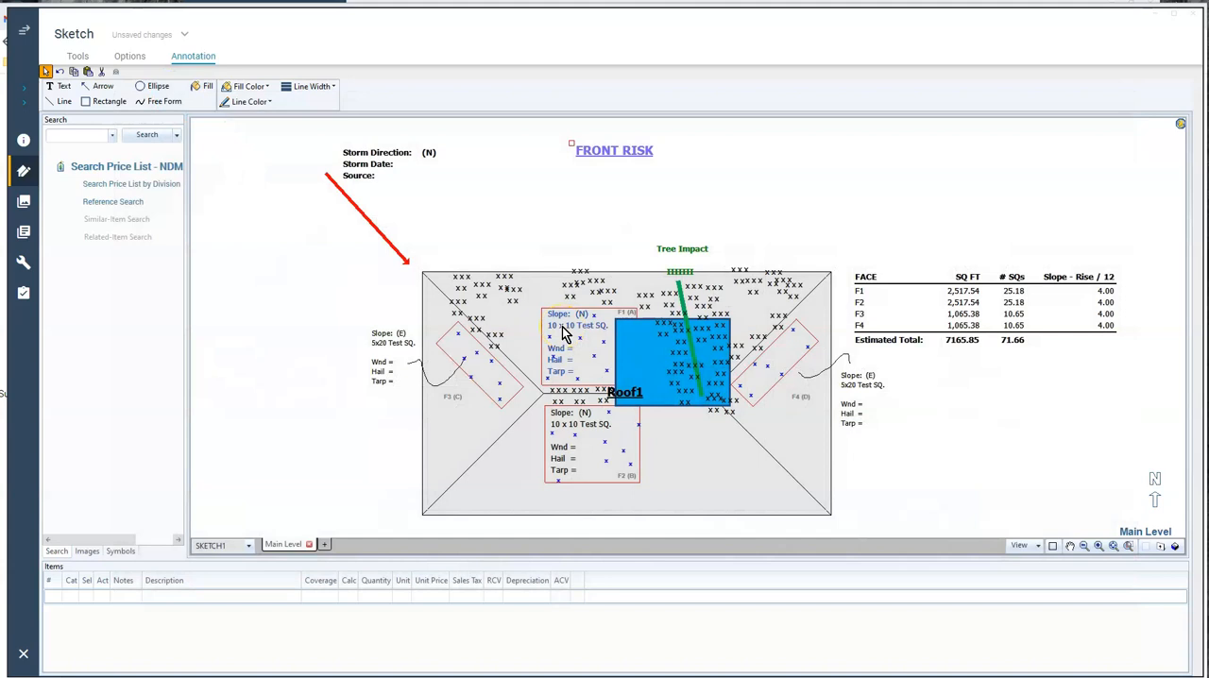
Complete the F1 test square summary with slope Front (N), Wnd 777, Hail 9 and Tarp 22
double_click(564, 332)
left_click(493, 283)
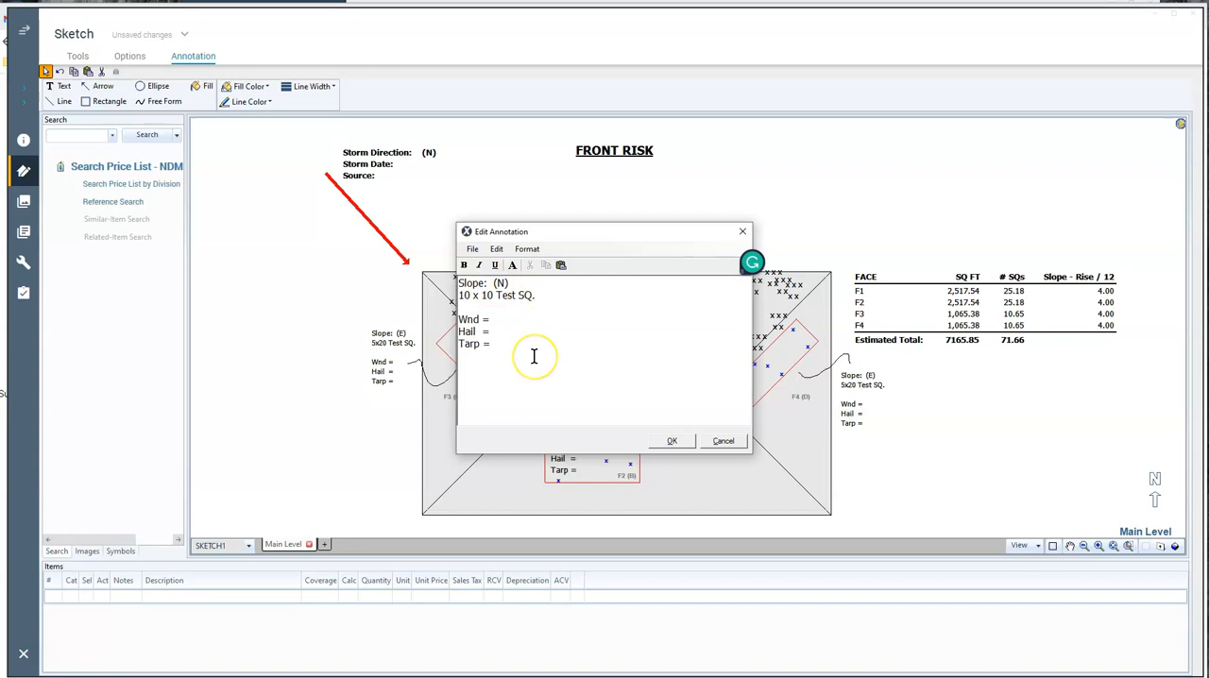
type("Front")
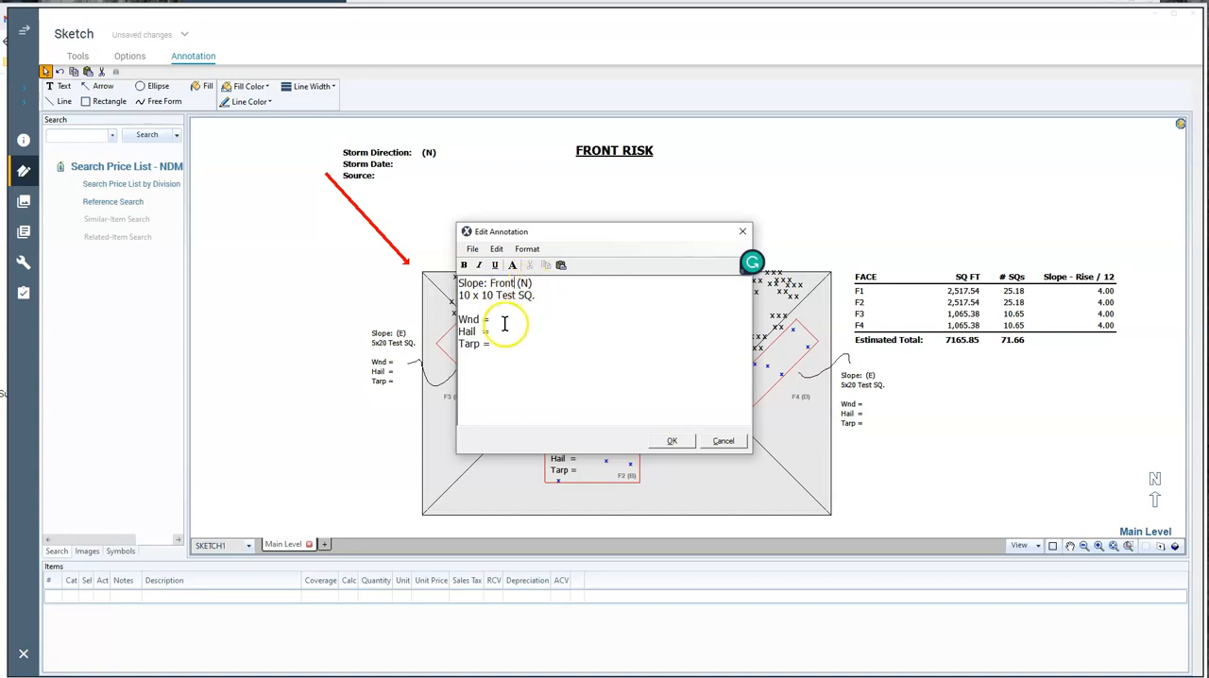
left_click(501, 333)
left_click(503, 343)
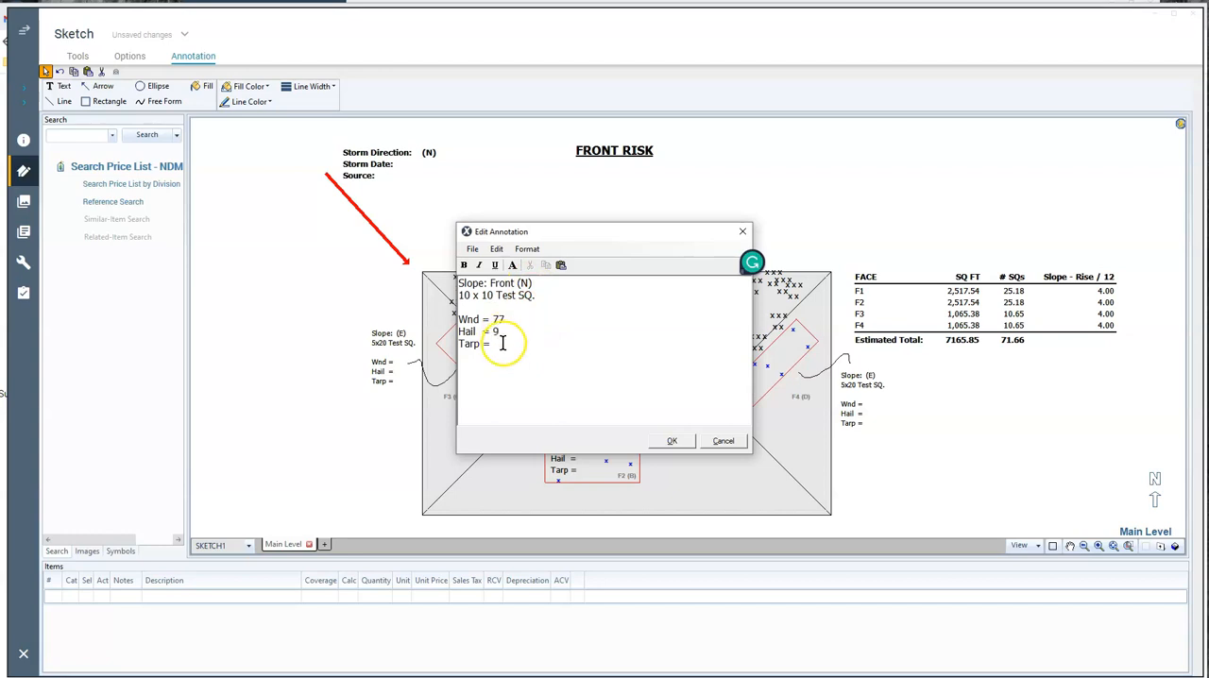
type("22")
left_click(669, 440)
Complete the F3 5x20 test square summary with slope Right (W), Wnd 7, Hail 8 and Tarp 0
left_click(381, 350)
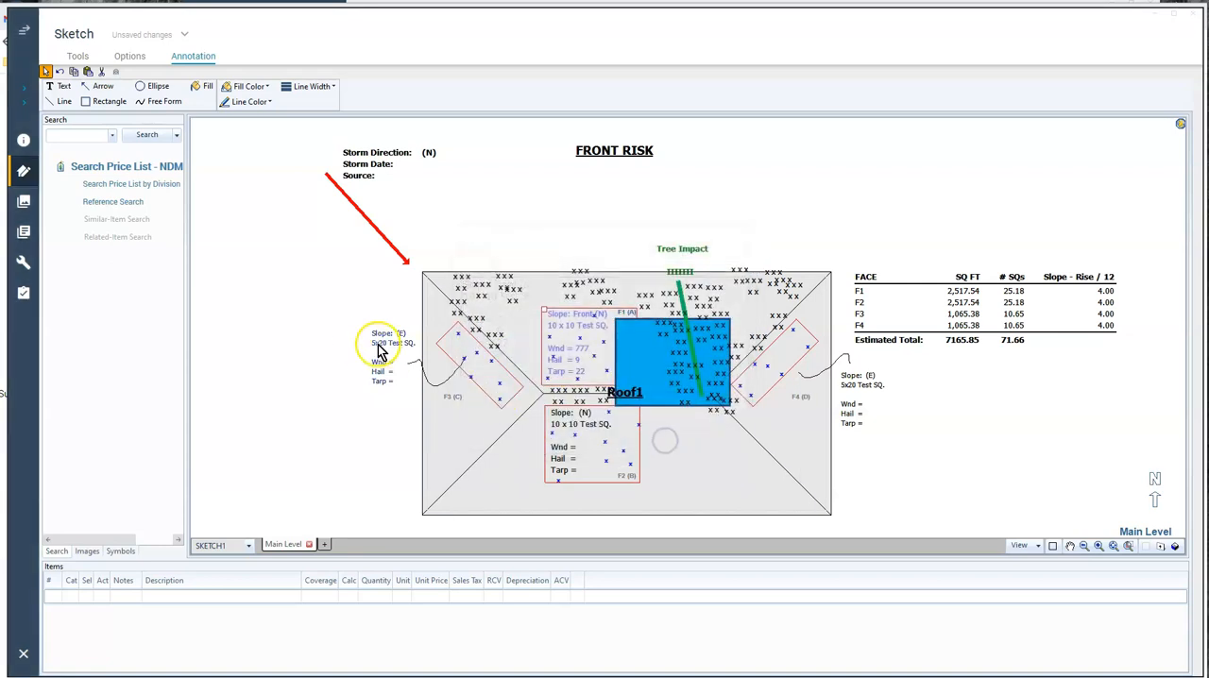
double_click(381, 349)
left_click(484, 283)
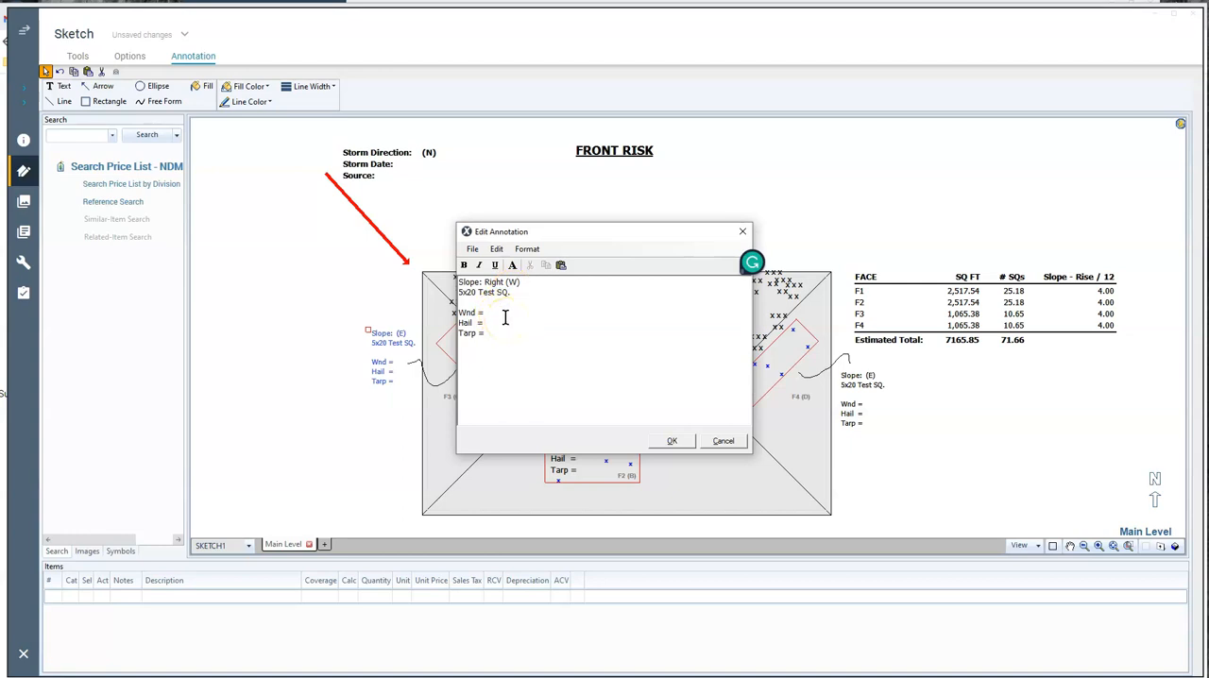
type("7")
left_click(501, 323)
type("8")
left_click(500, 334)
type("0")
left_click(666, 442)
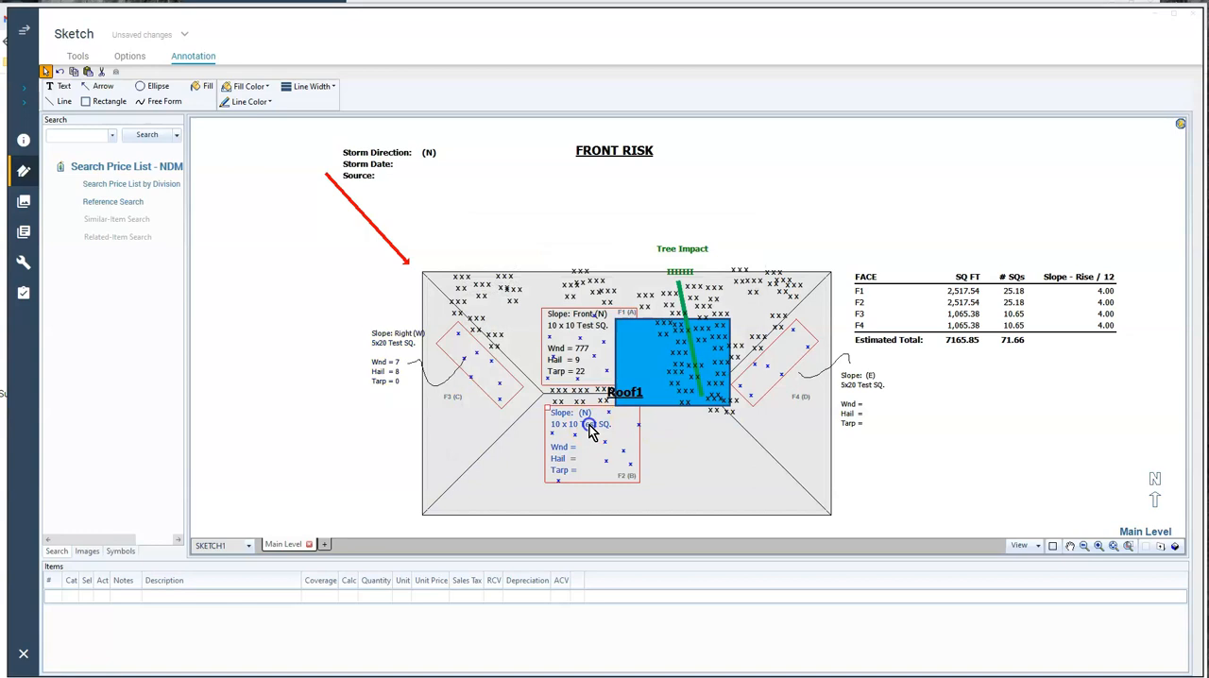
Complete the F2 test square summary with slope Back (S), Wnd 12, Hail 8 and Tarp 11
double_click(588, 422)
left_click(492, 284)
type("Bad (N")
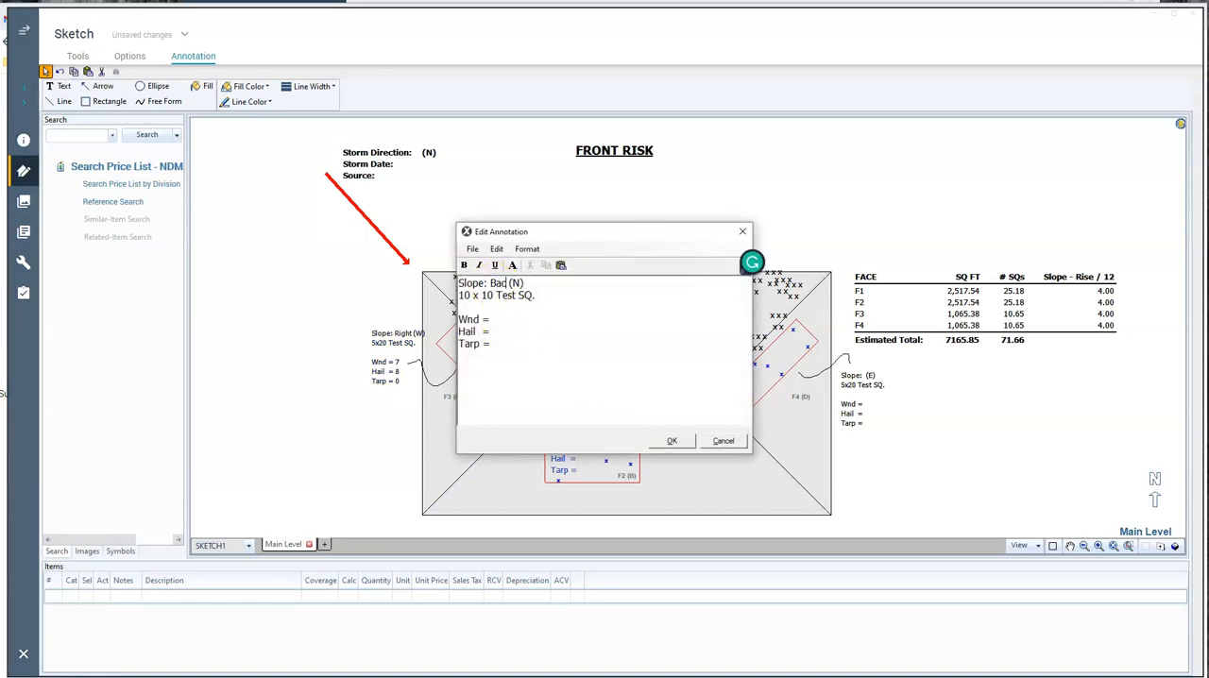
double_click(521, 282)
type("S")
left_click(497, 323)
type("11")
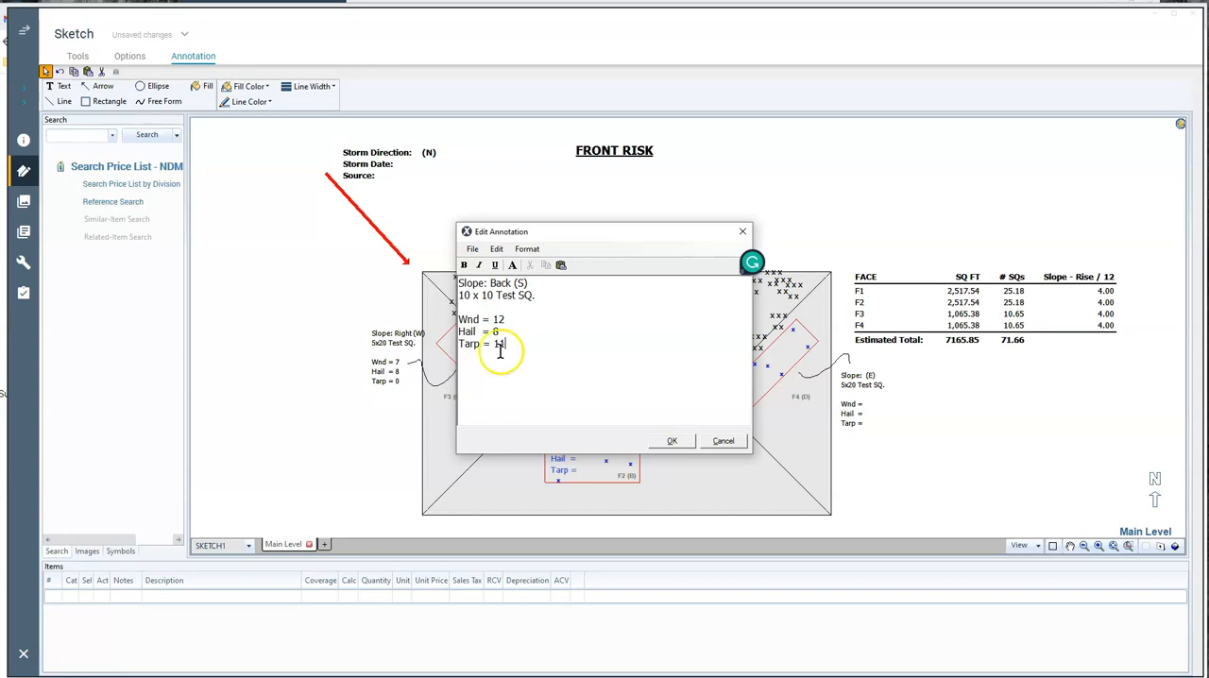
left_click(672, 441)
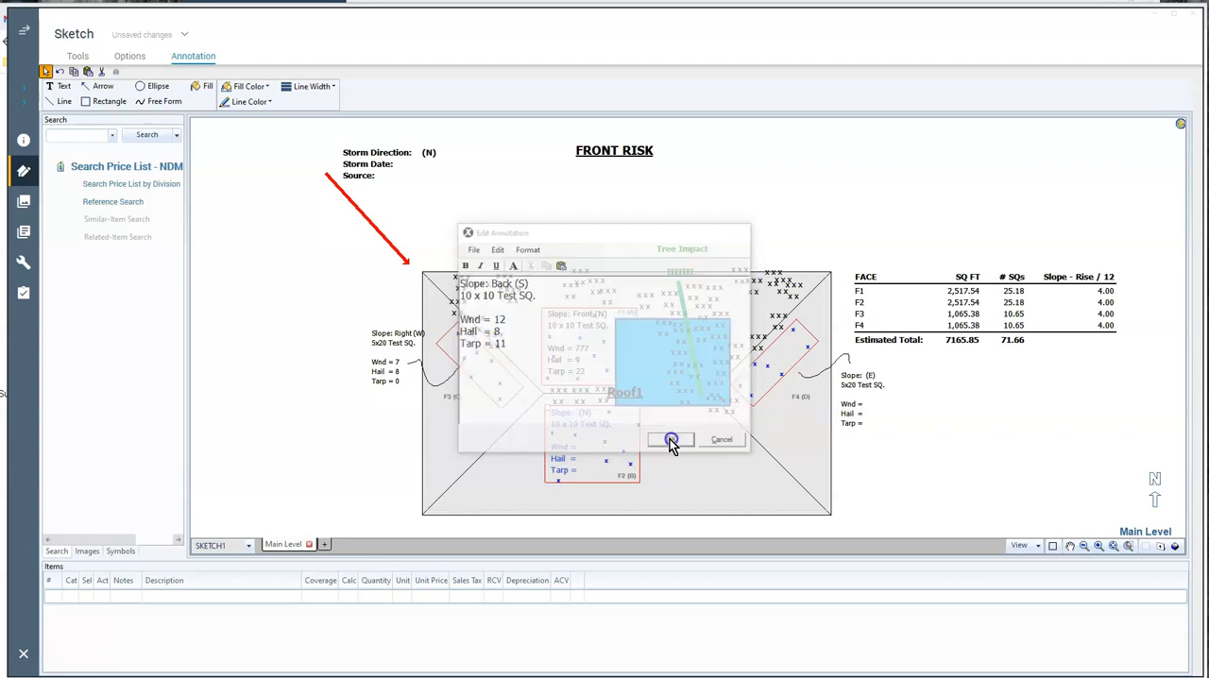
Complete the F4 5x20 test square summary with slope Left (E), Wnd 9, Hail 7 and Tarp 7
double_click(858, 378)
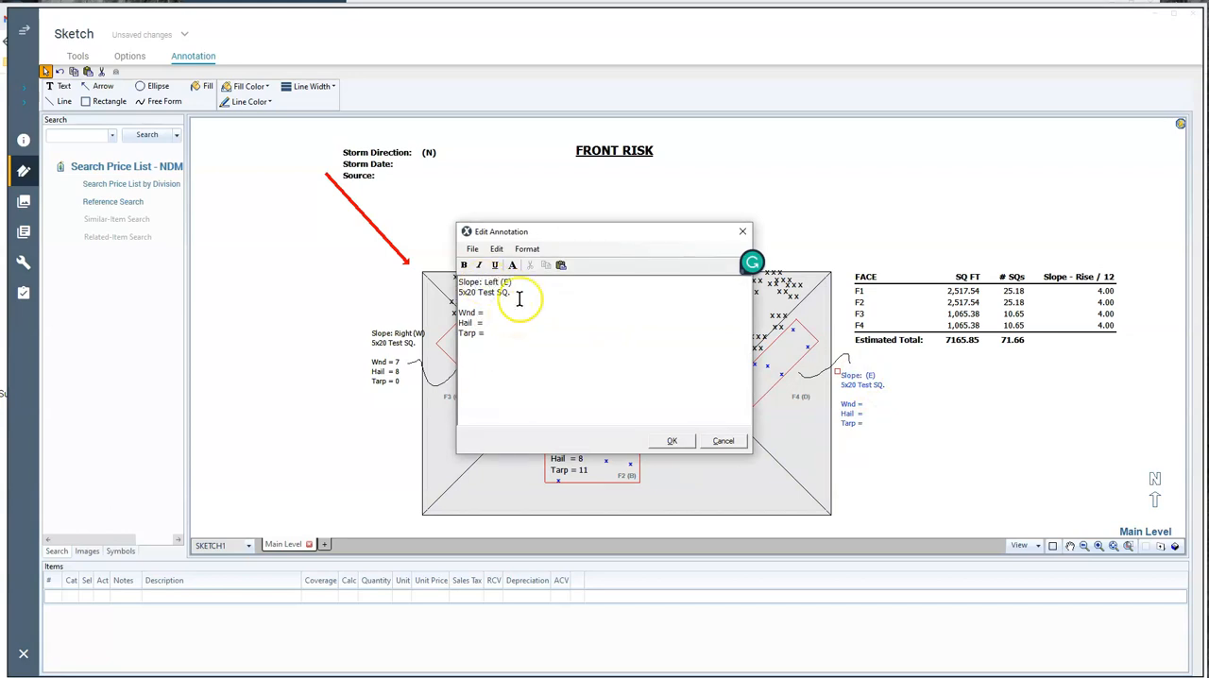
left_click(488, 313)
type("7")
left_click(499, 335)
type("7")
left_click(554, 370)
left_click(674, 442)
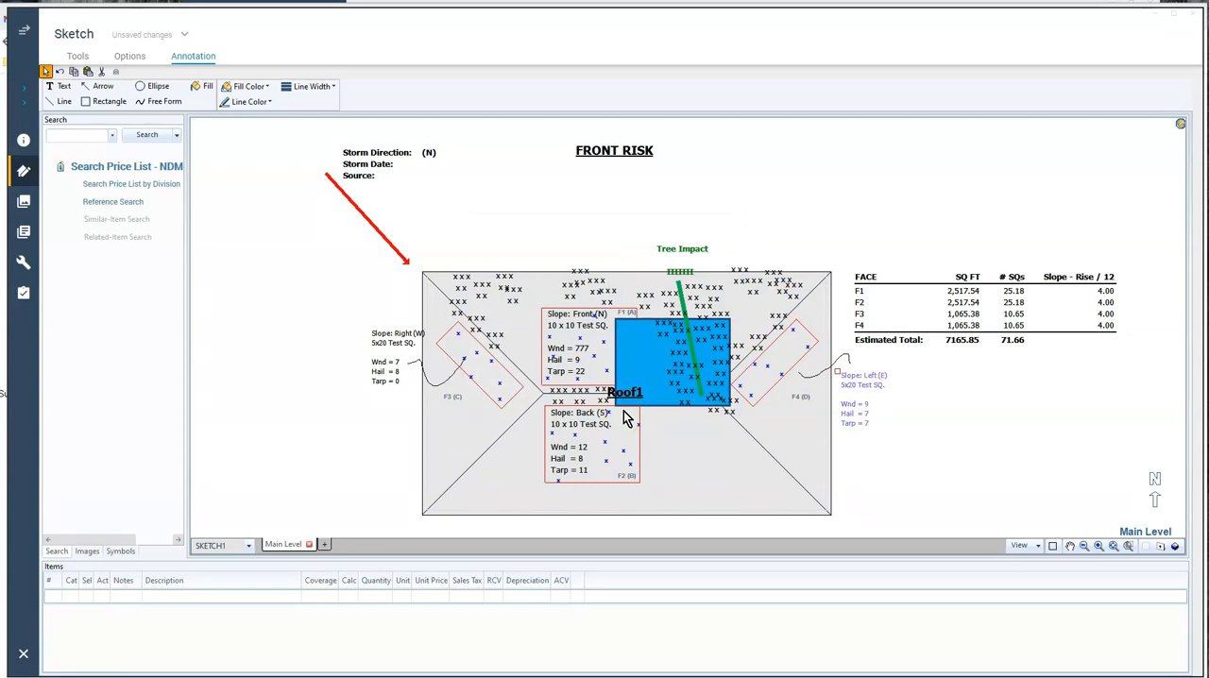
left_click(541, 473)
Set the storm direction to (NW) and the storm date to 4/6/22 in the storm details annotation
double_click(393, 154)
double_click(564, 283)
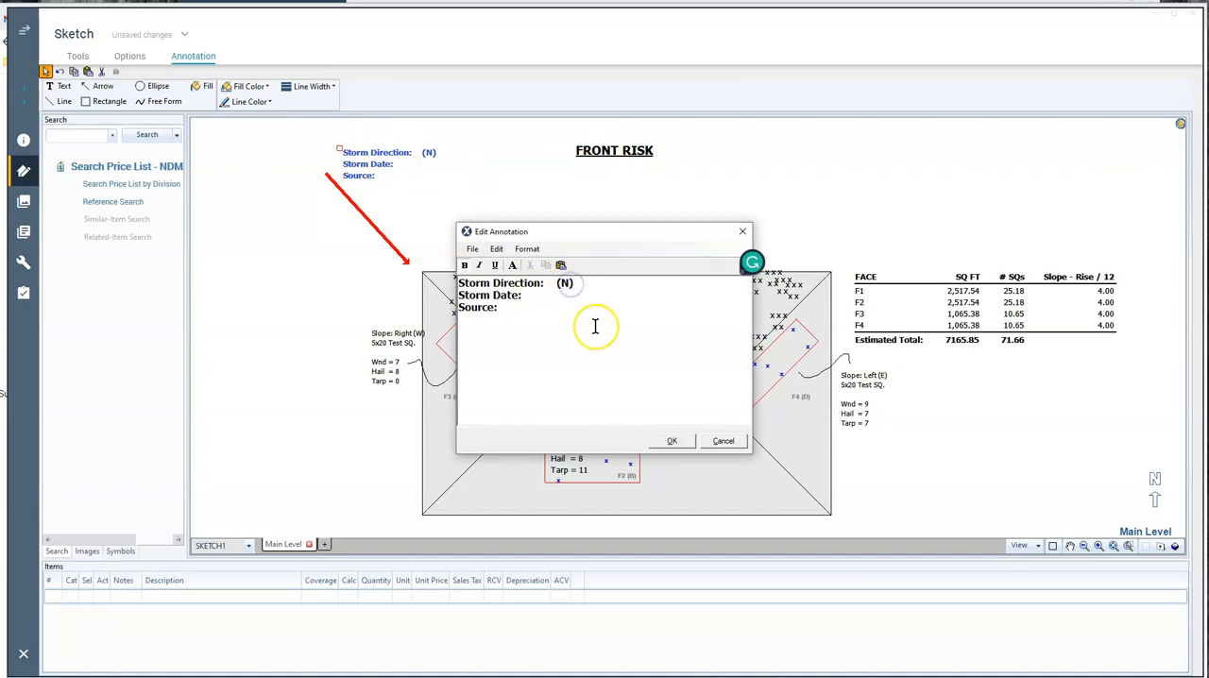
type("NW")
left_click(529, 299)
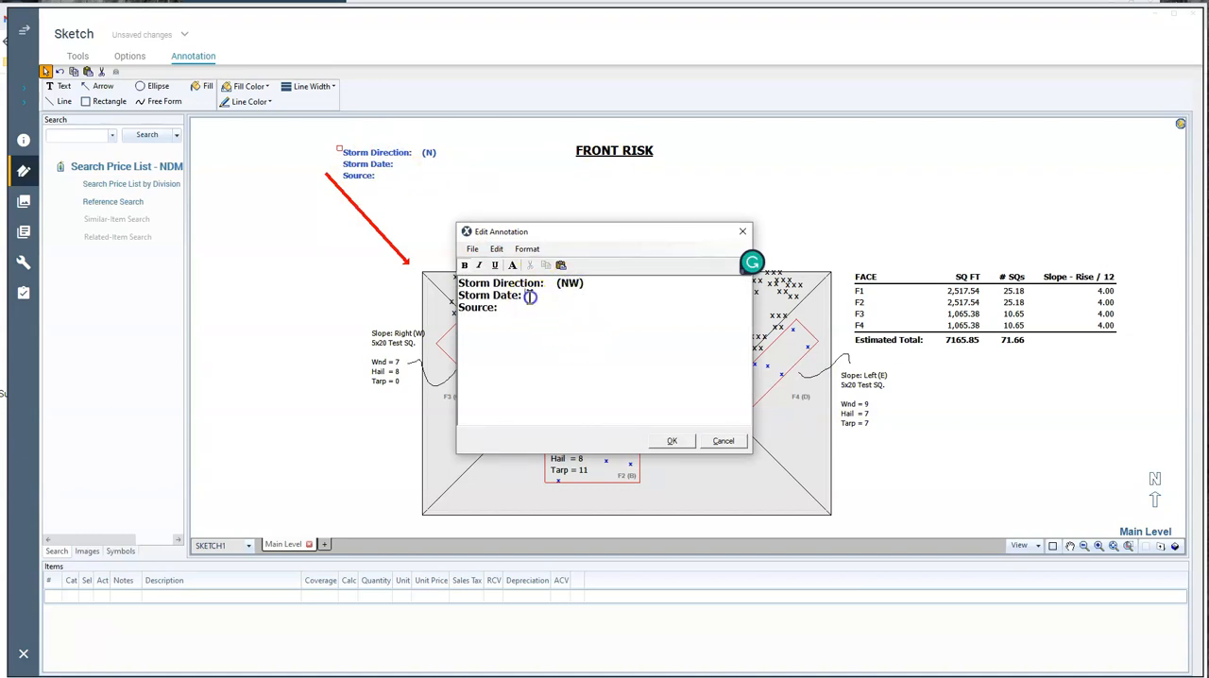
type("4/6/22")
Switch to the browser and copy the address of the NOAA Storm Events Database event details page
left_click(535, 309)
key("alt+Tab")
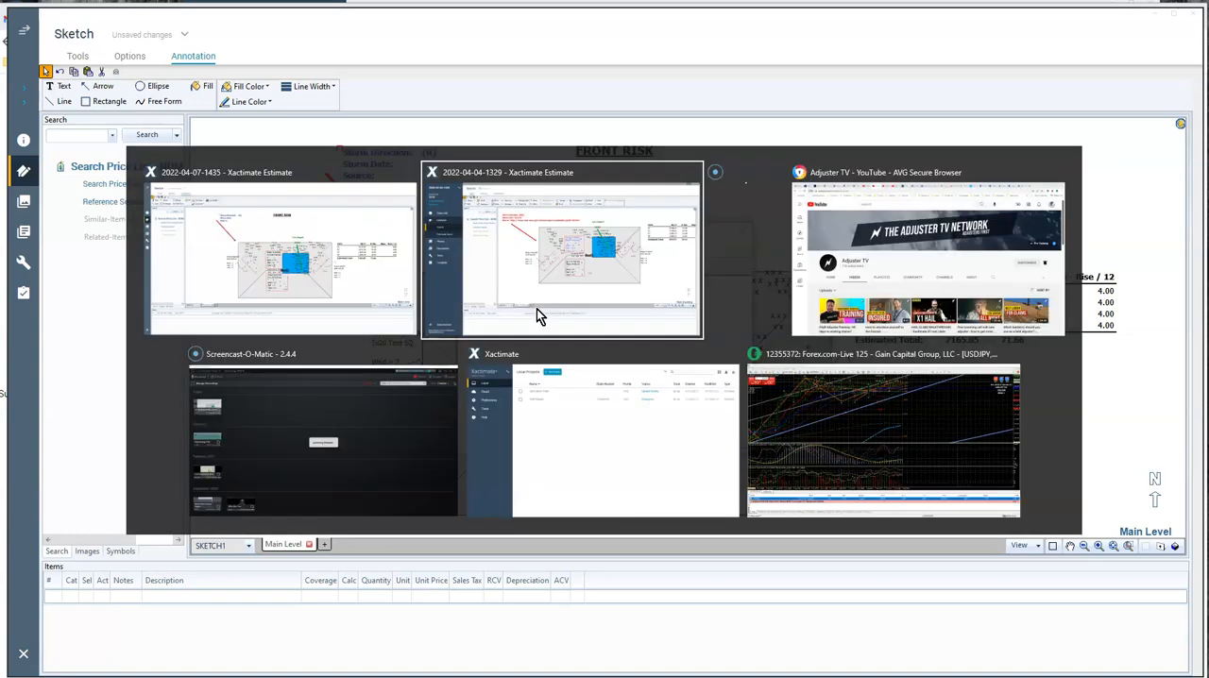
key("alt+Tab")
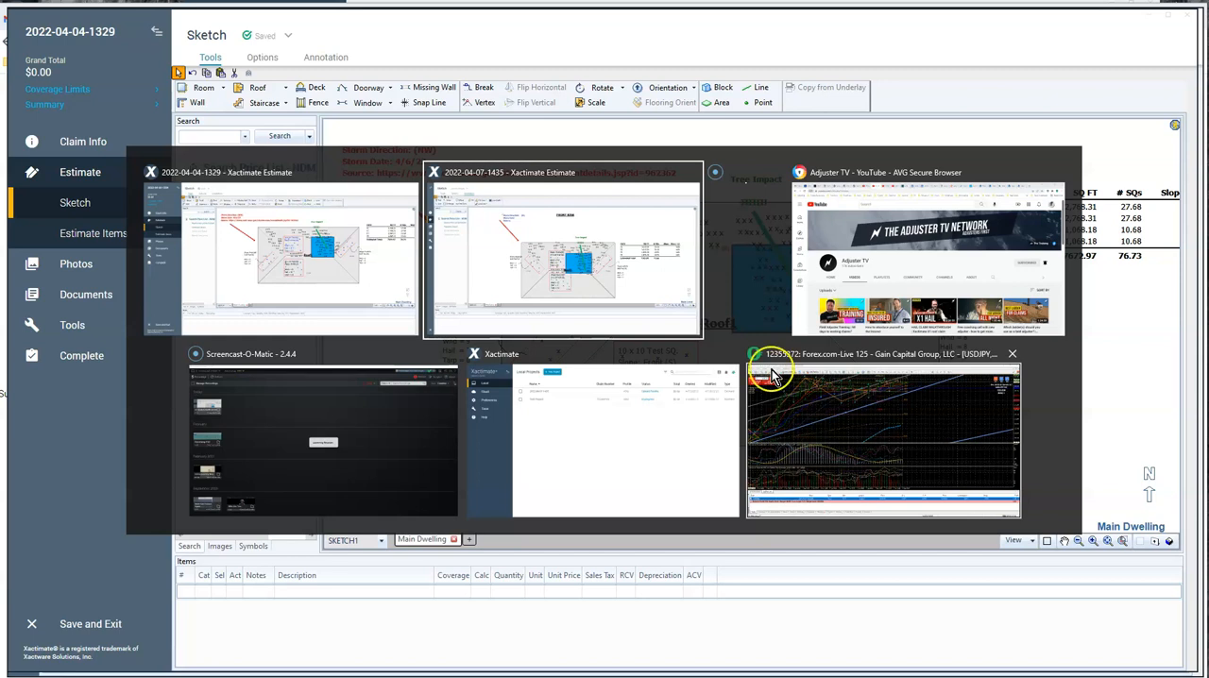
left_click(489, 433)
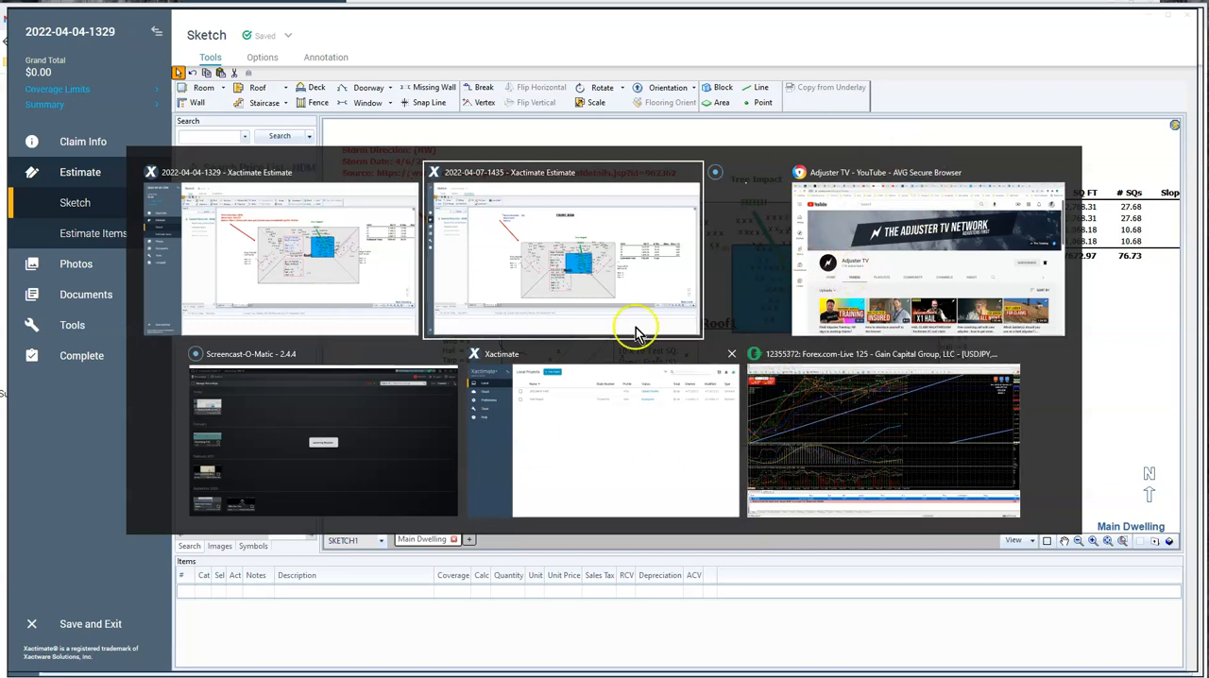
left_click(859, 253)
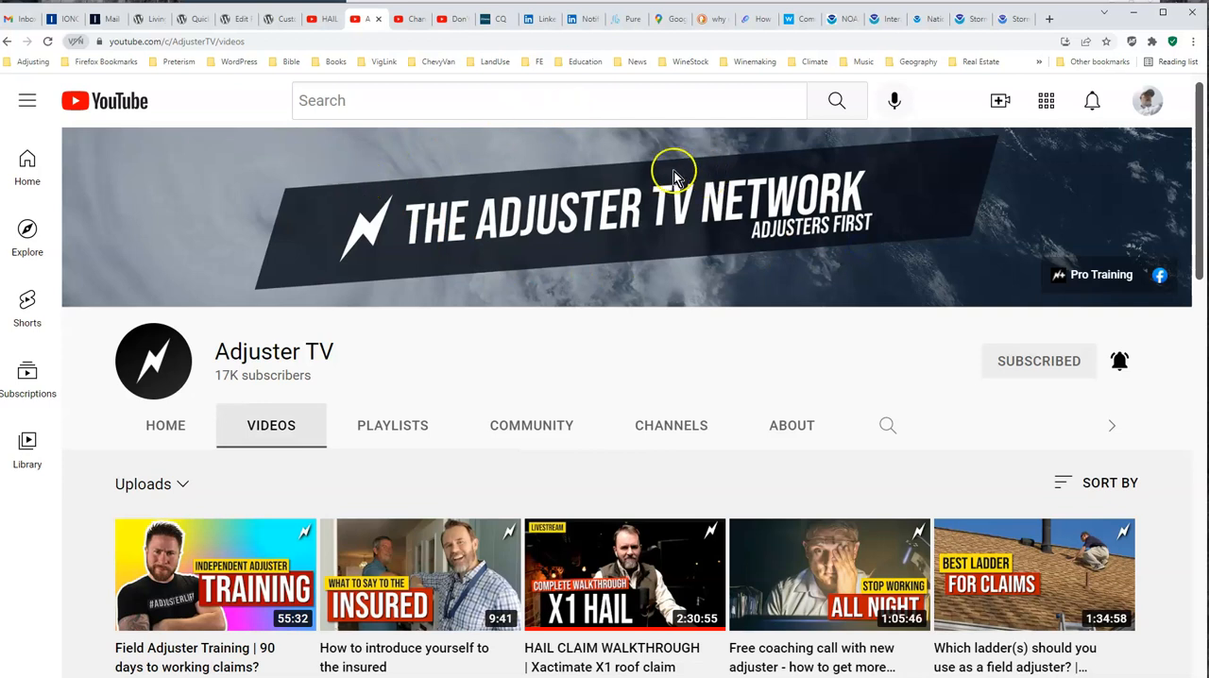
left_click(1014, 20)
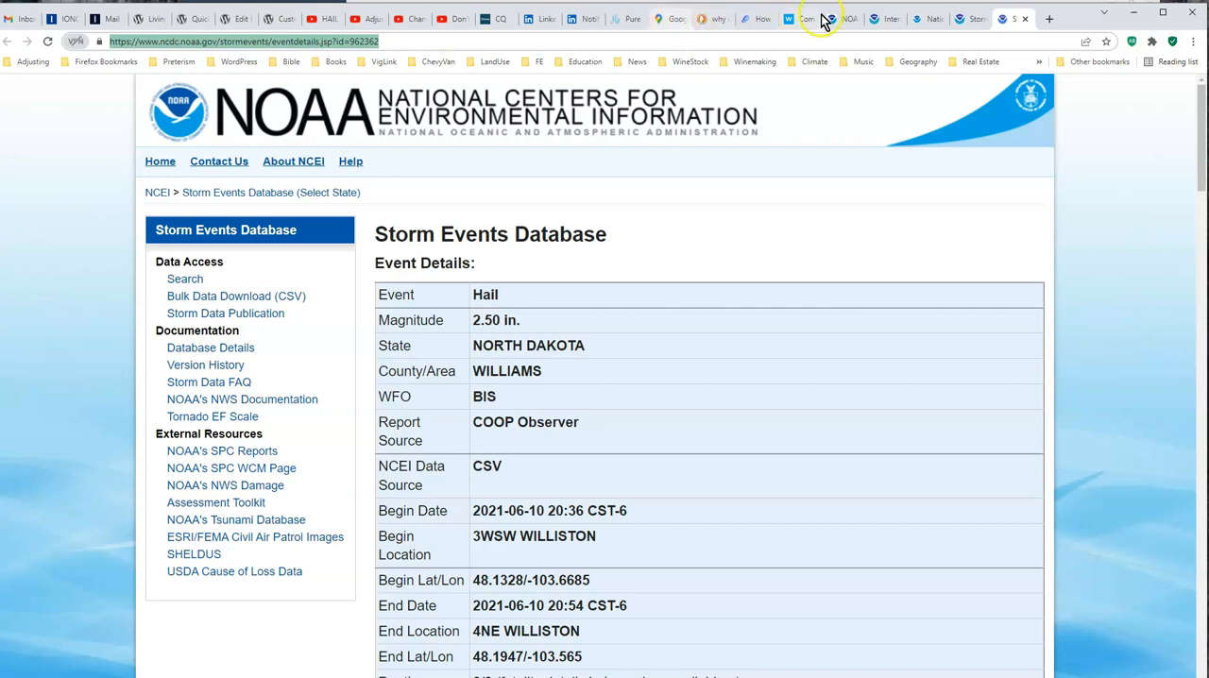
key("alt+Tab")
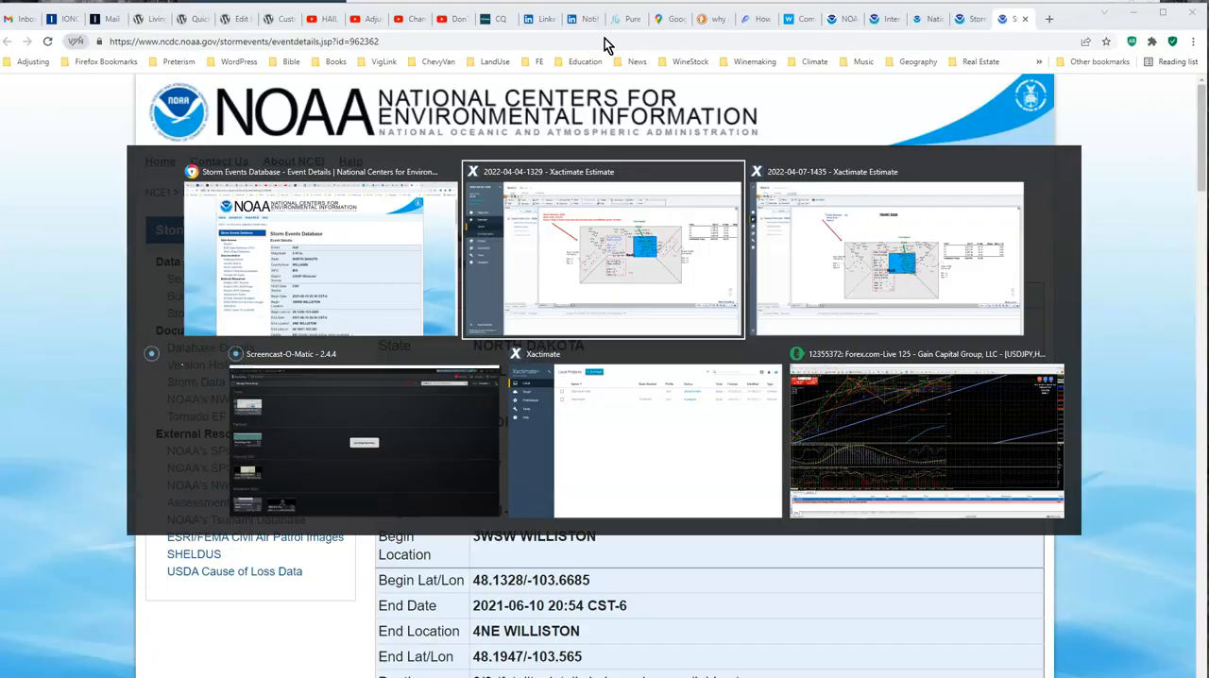
left_click(607, 265)
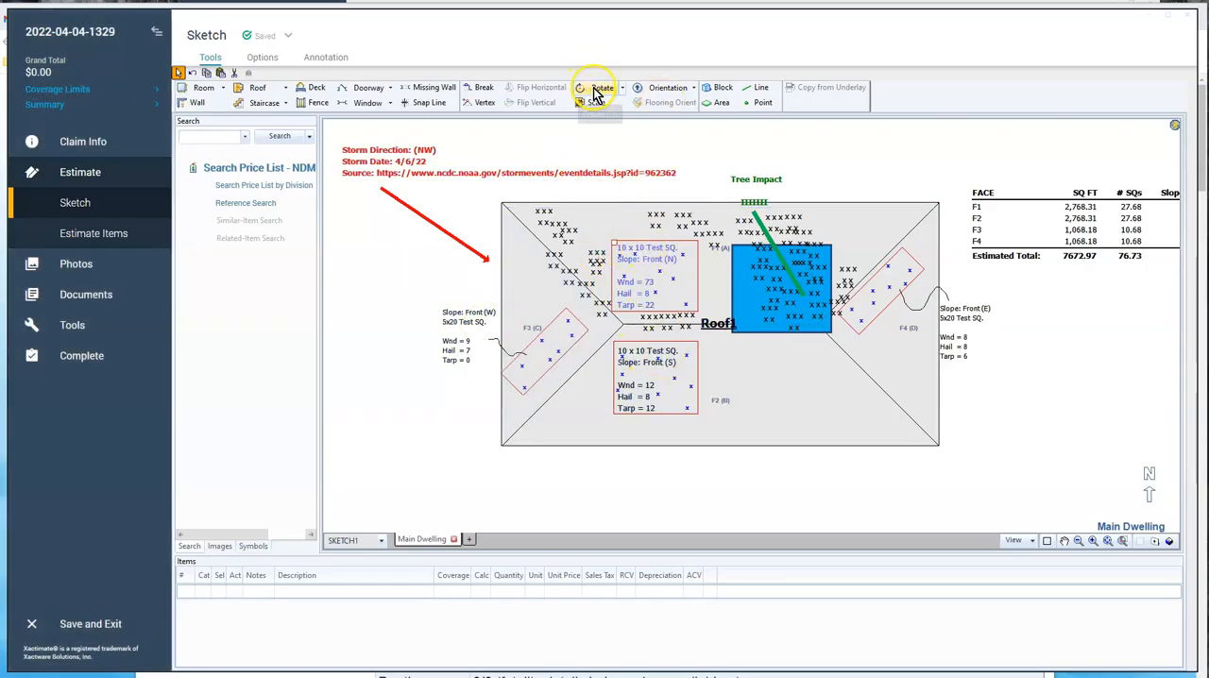
key("alt+Tab")
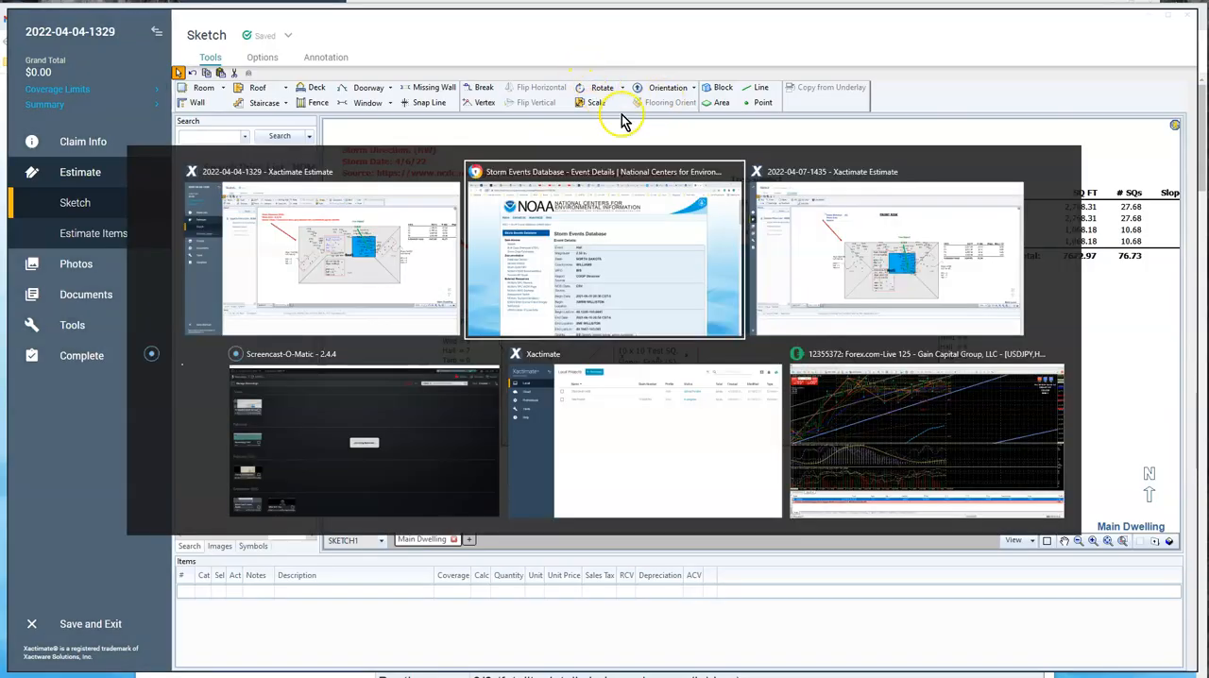
left_click(829, 265)
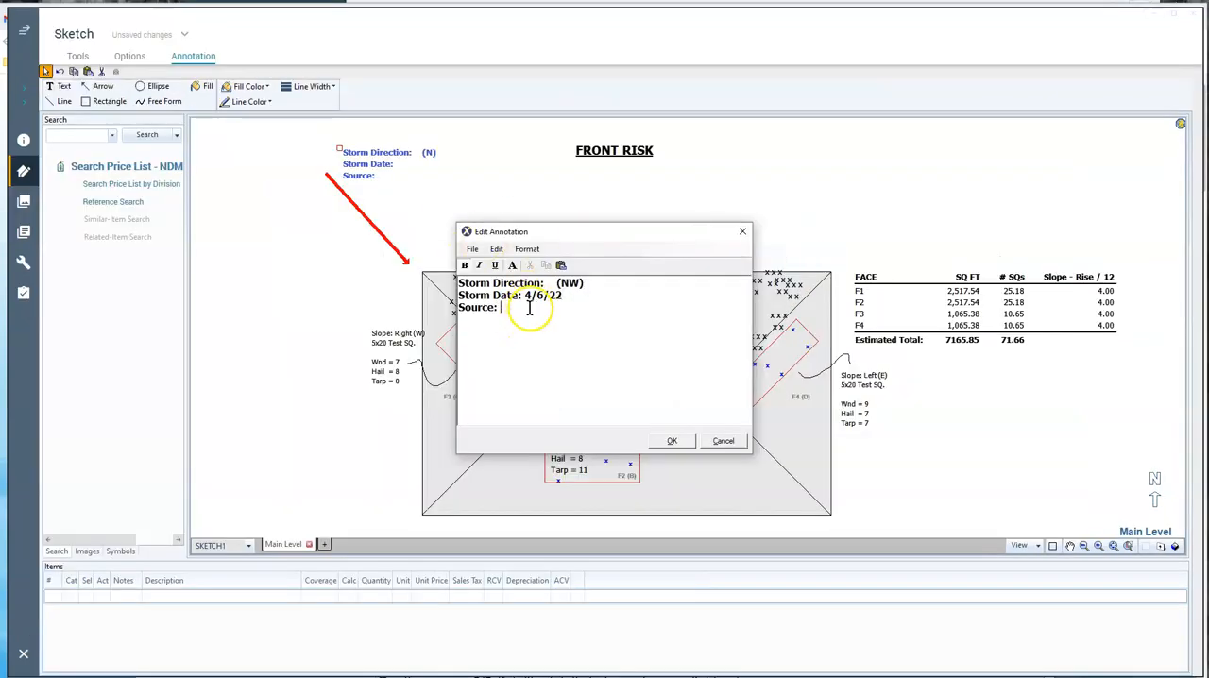
type("https://www.ncdc.noaa.gov/stormevents/eventdetails.jsp?id=962362")
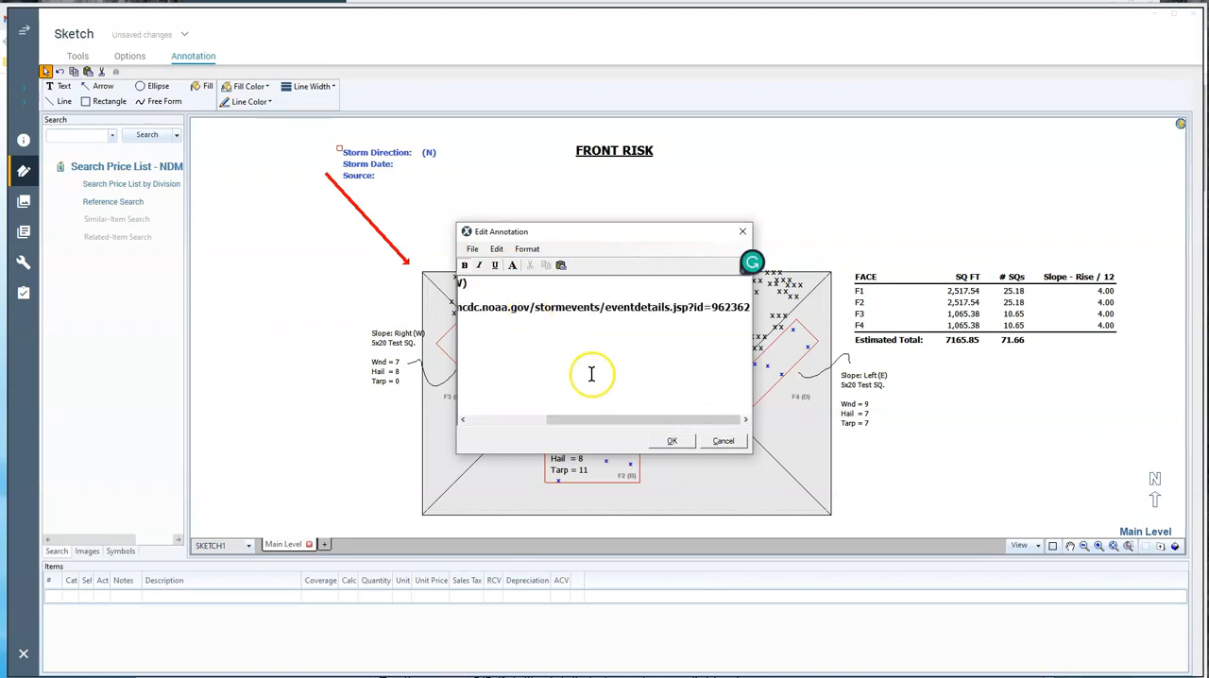
left_click(669, 442)
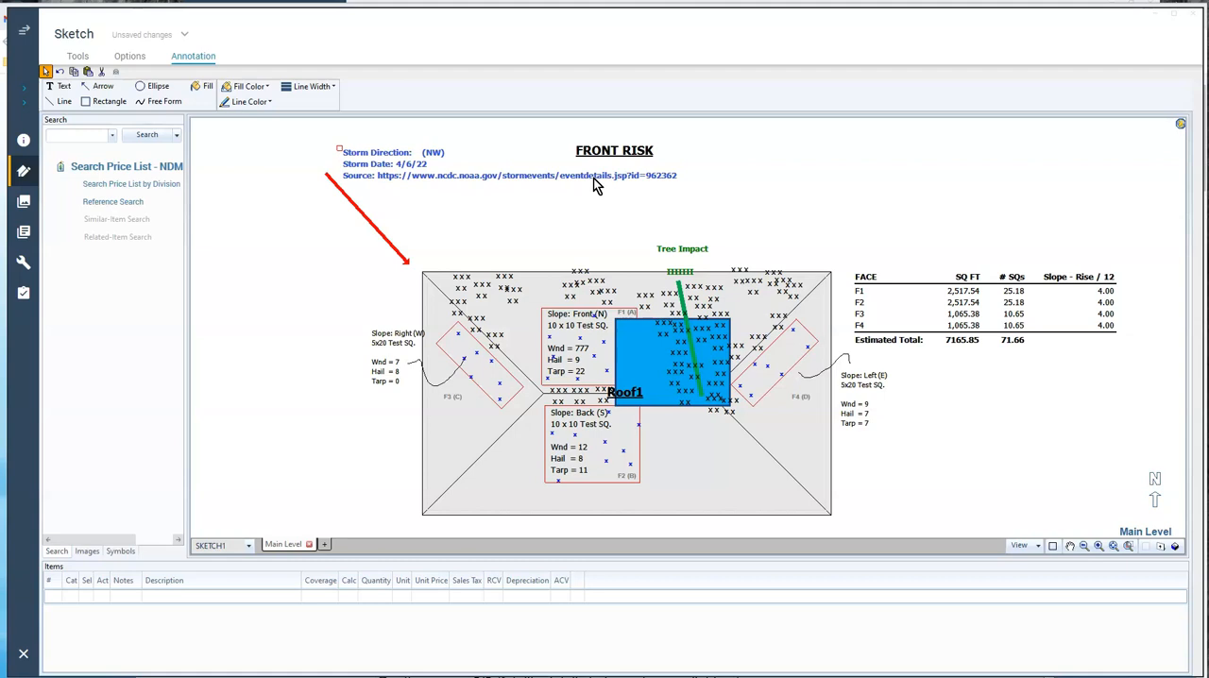
Reopen the storm details annotation and review its direction, date and source lines
double_click(416, 153)
left_click(553, 285)
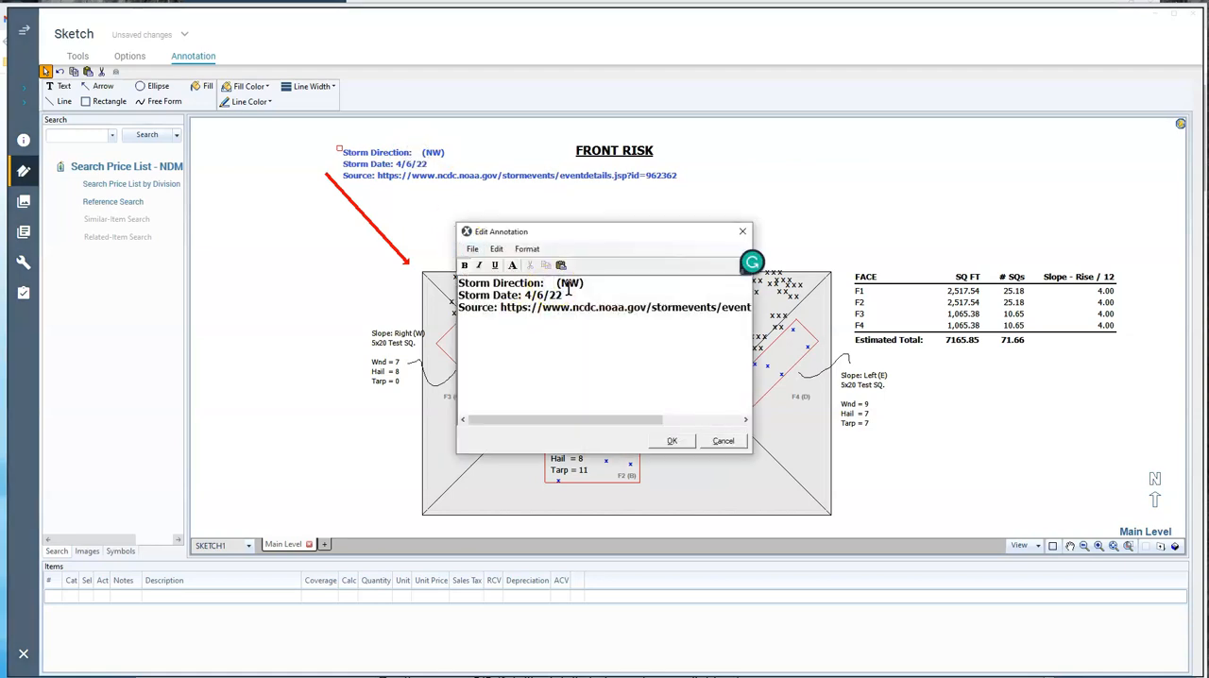
left_click(526, 297)
left_click(502, 309)
type("0")
key("BackSpace")
left_click(667, 441)
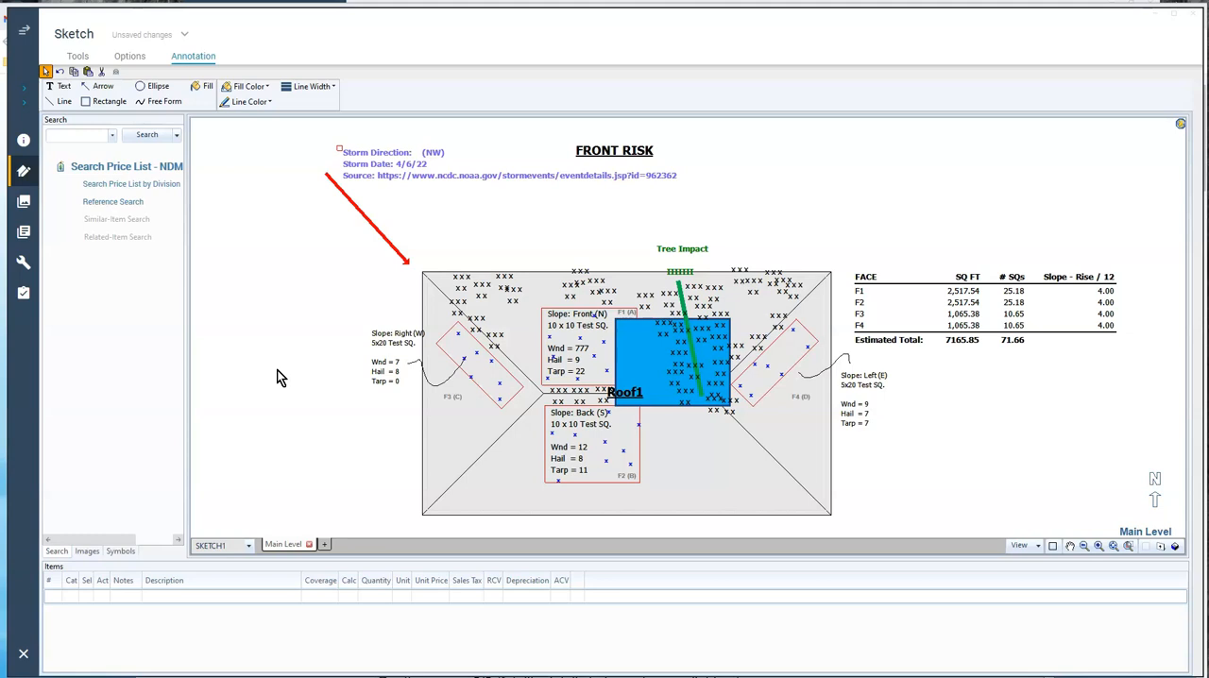
left_click(406, 328)
left_click(307, 359)
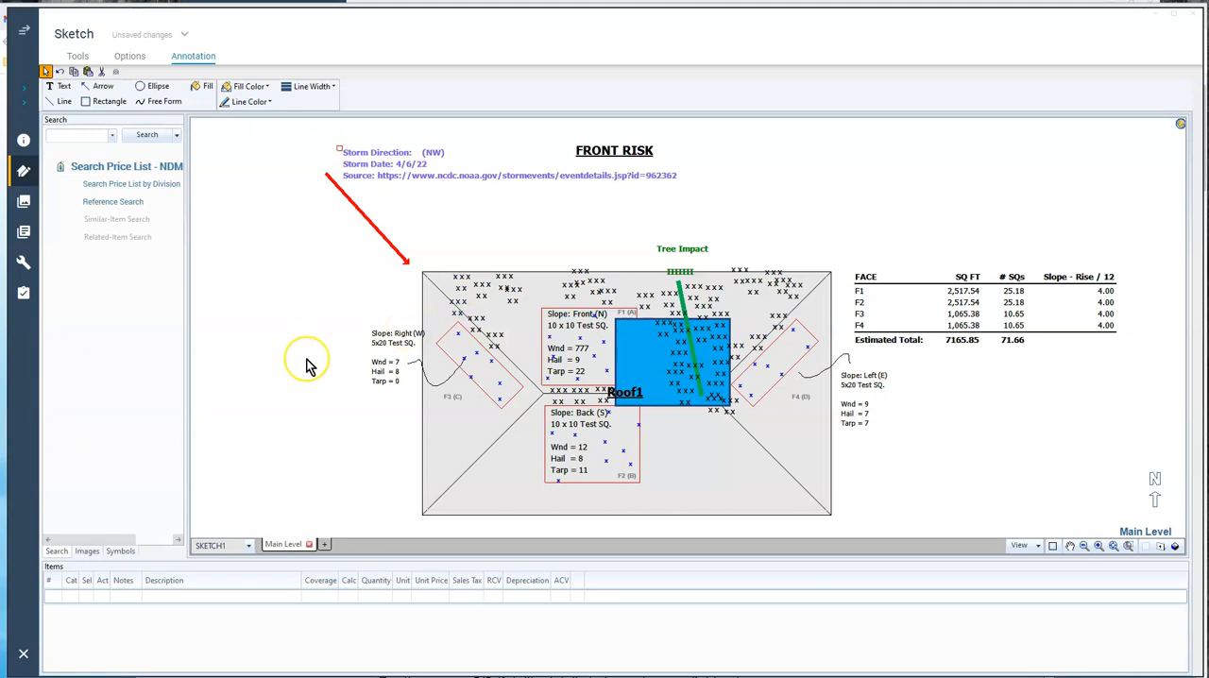